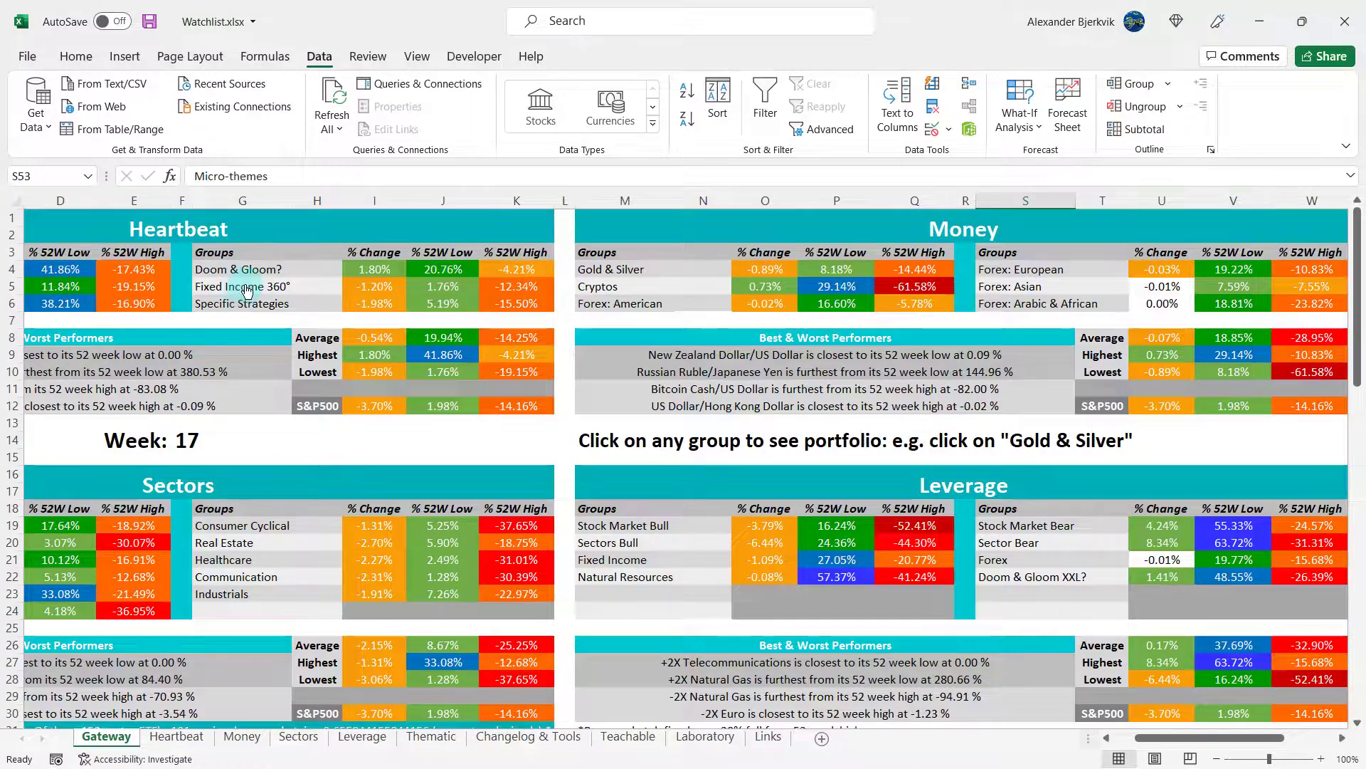
Open the Fixed Income 360° group and check the TIPS row's distance from its 52-week low and high.
scroll(469, 550, down, 1)
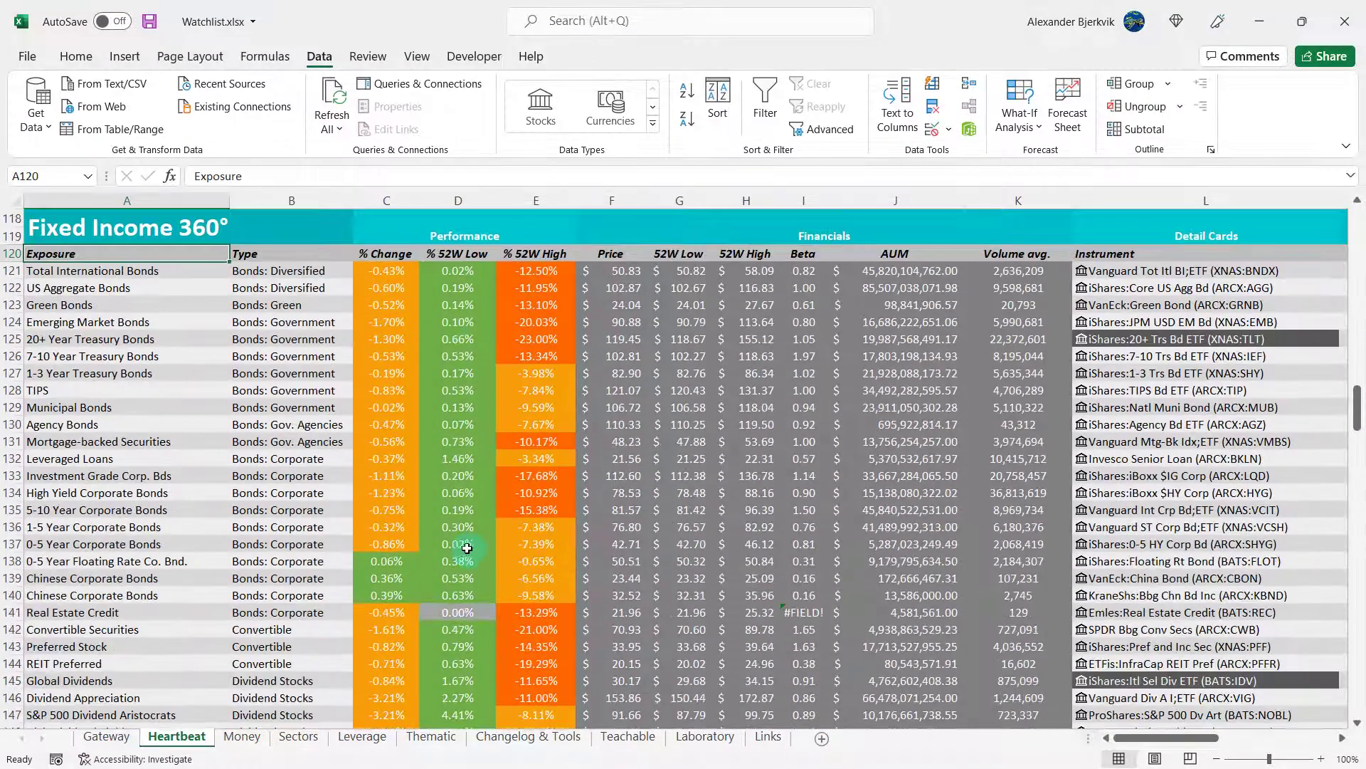
click(306, 390)
click(152, 391)
click(450, 393)
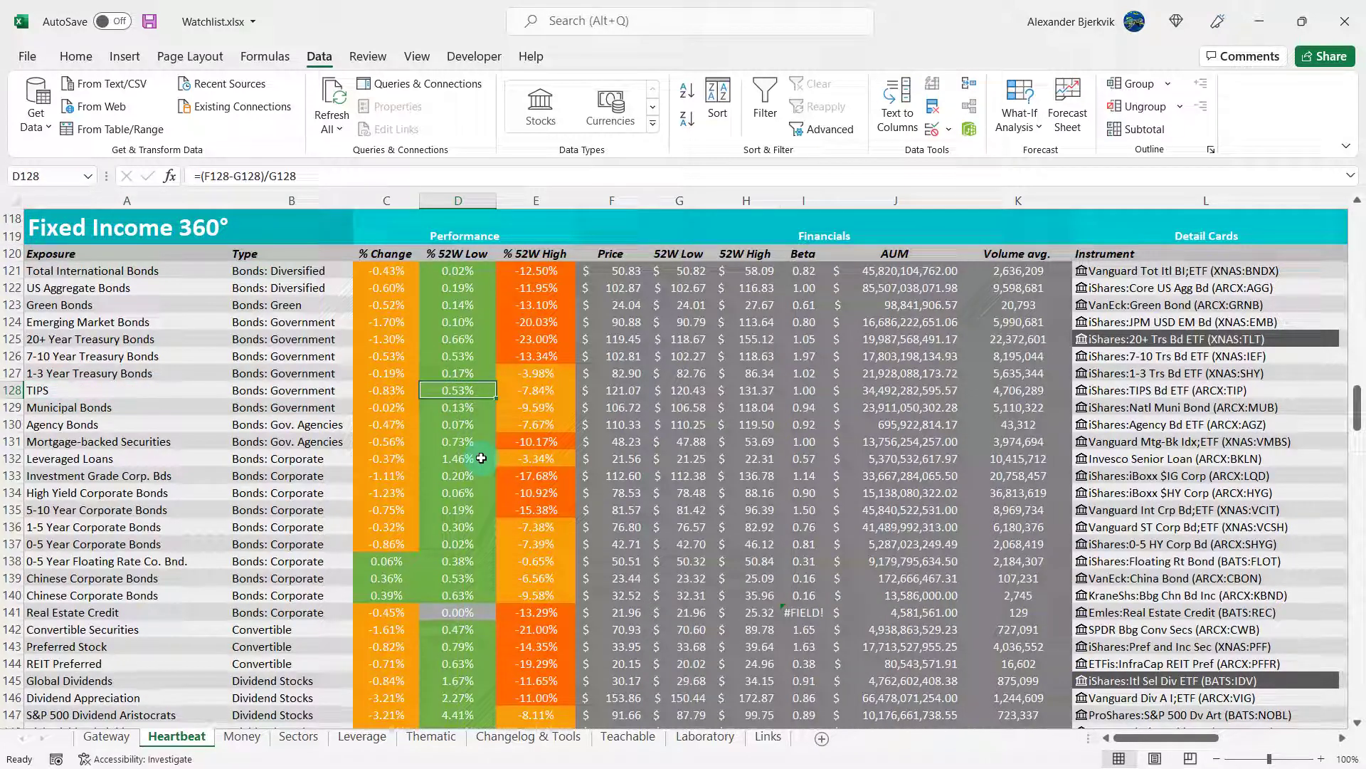
click(538, 389)
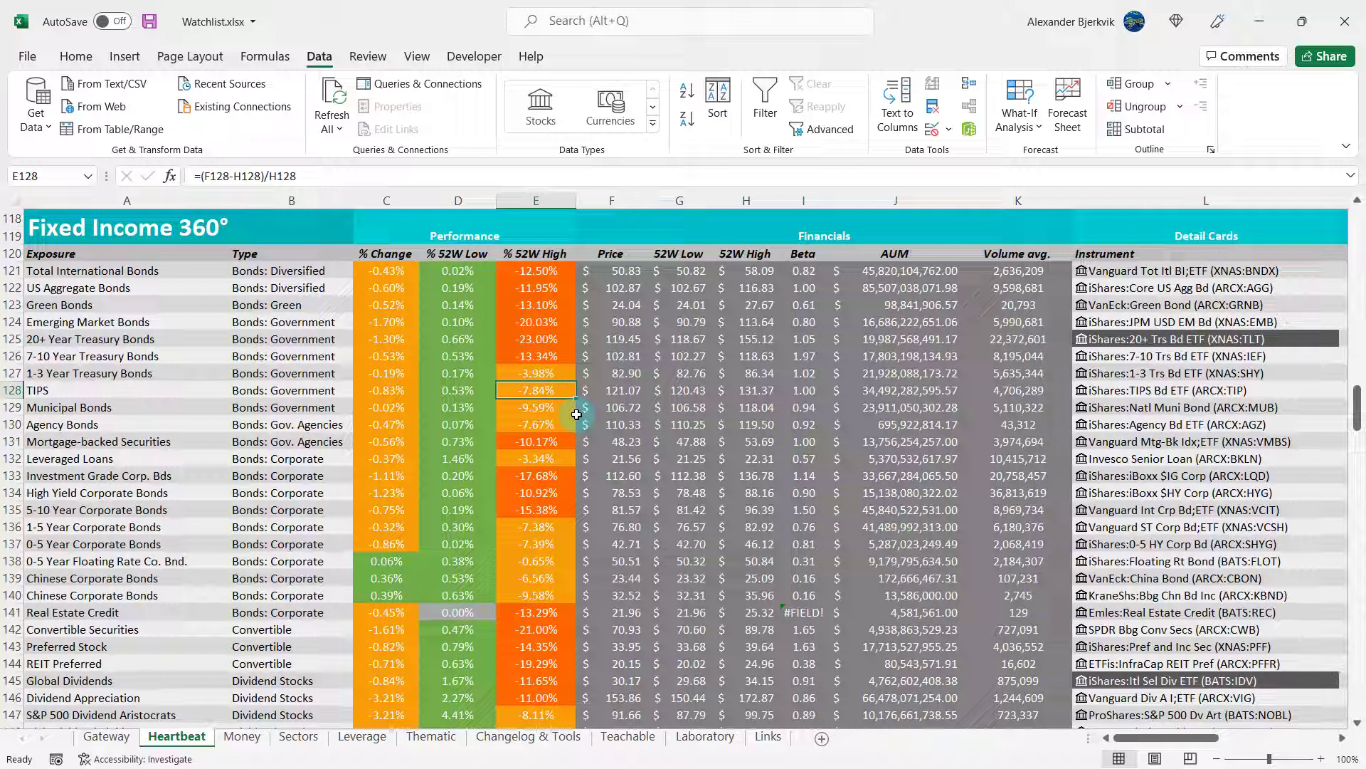
Switch to the browser's ETF.com page for TIP and read the fund description, analytics insight and summary data.
key(alt+Tab)
scroll(711, 357, down, 3)
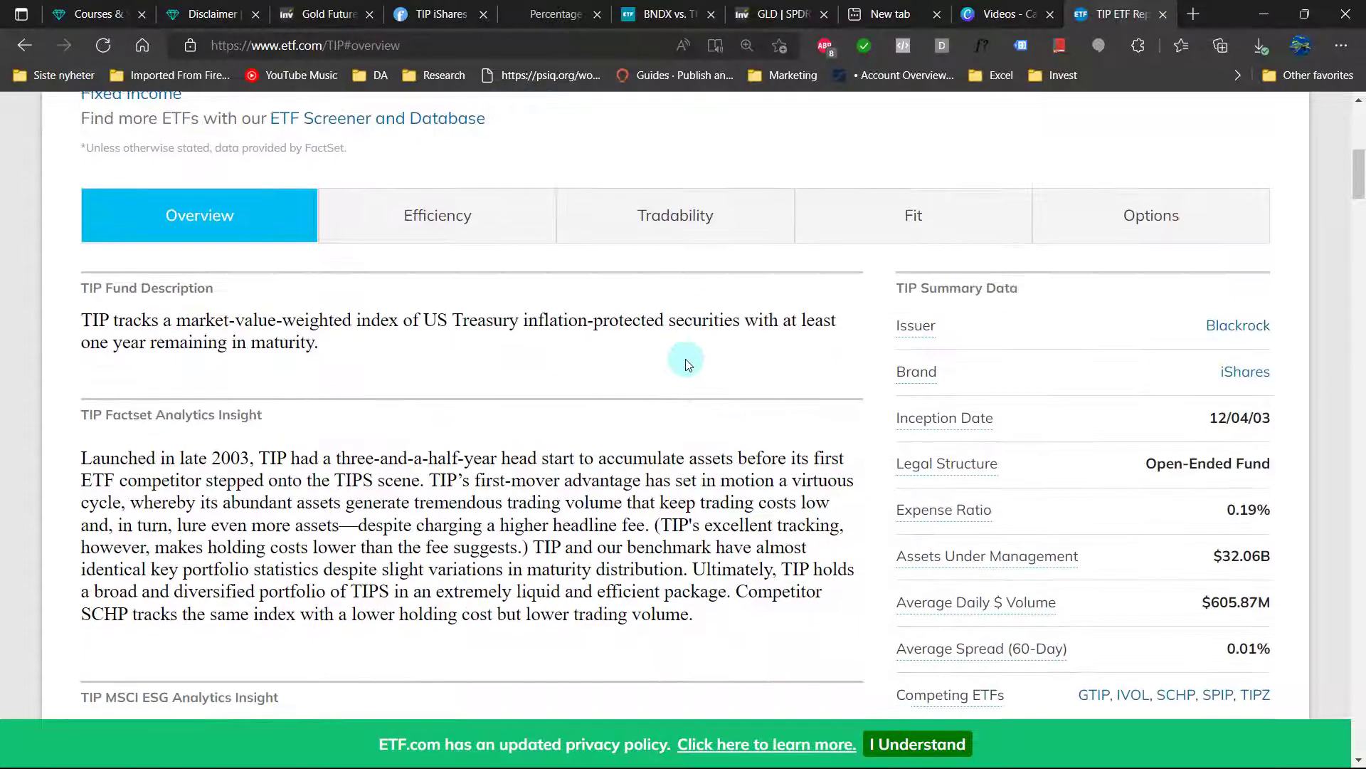
scroll(205, 318, up, 2)
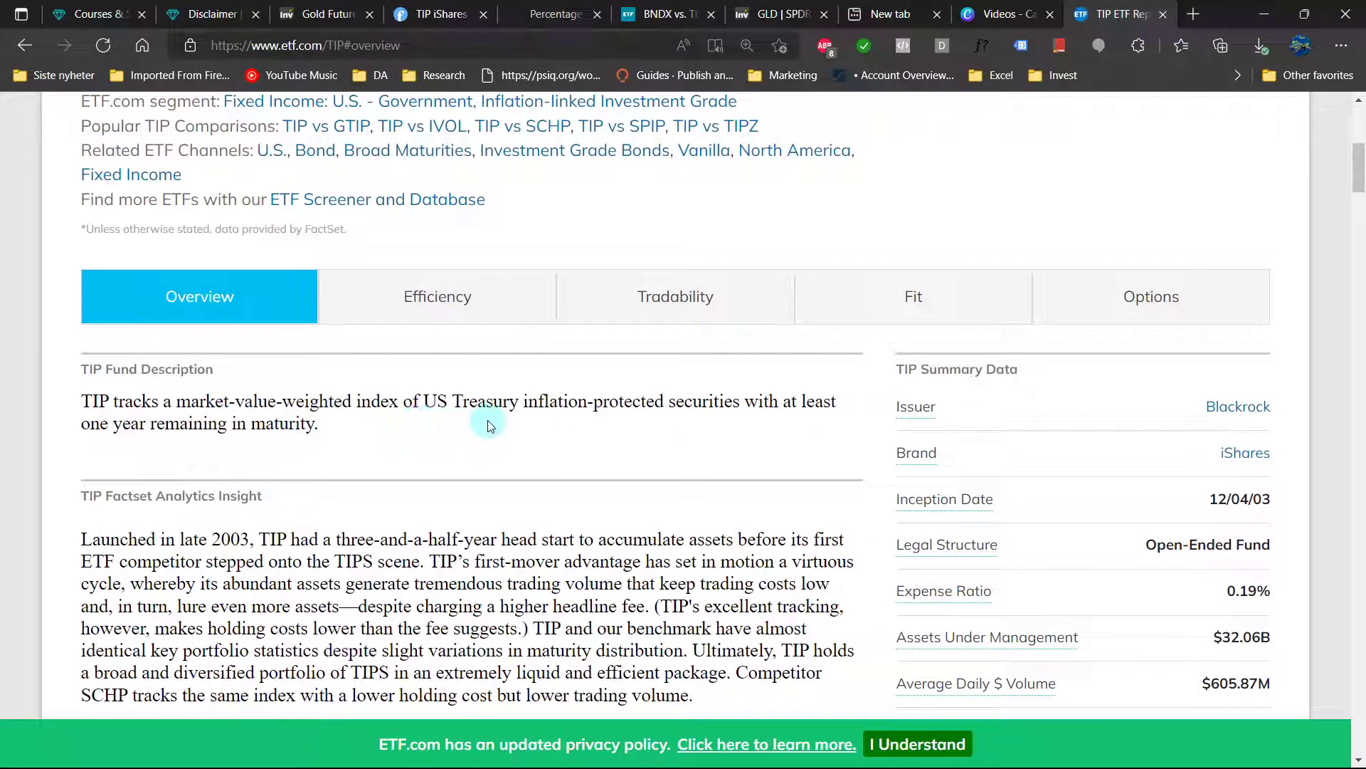
drag(524, 402, 663, 403)
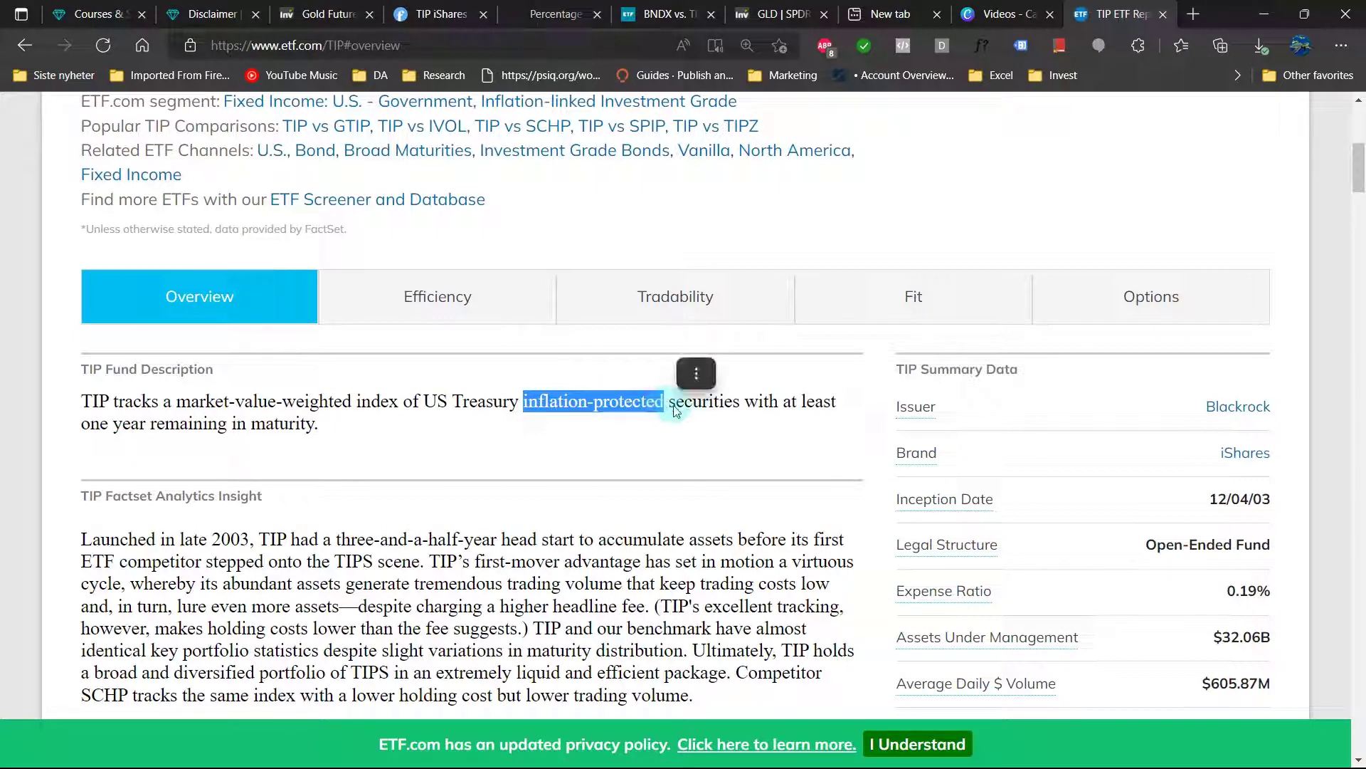
click(708, 402)
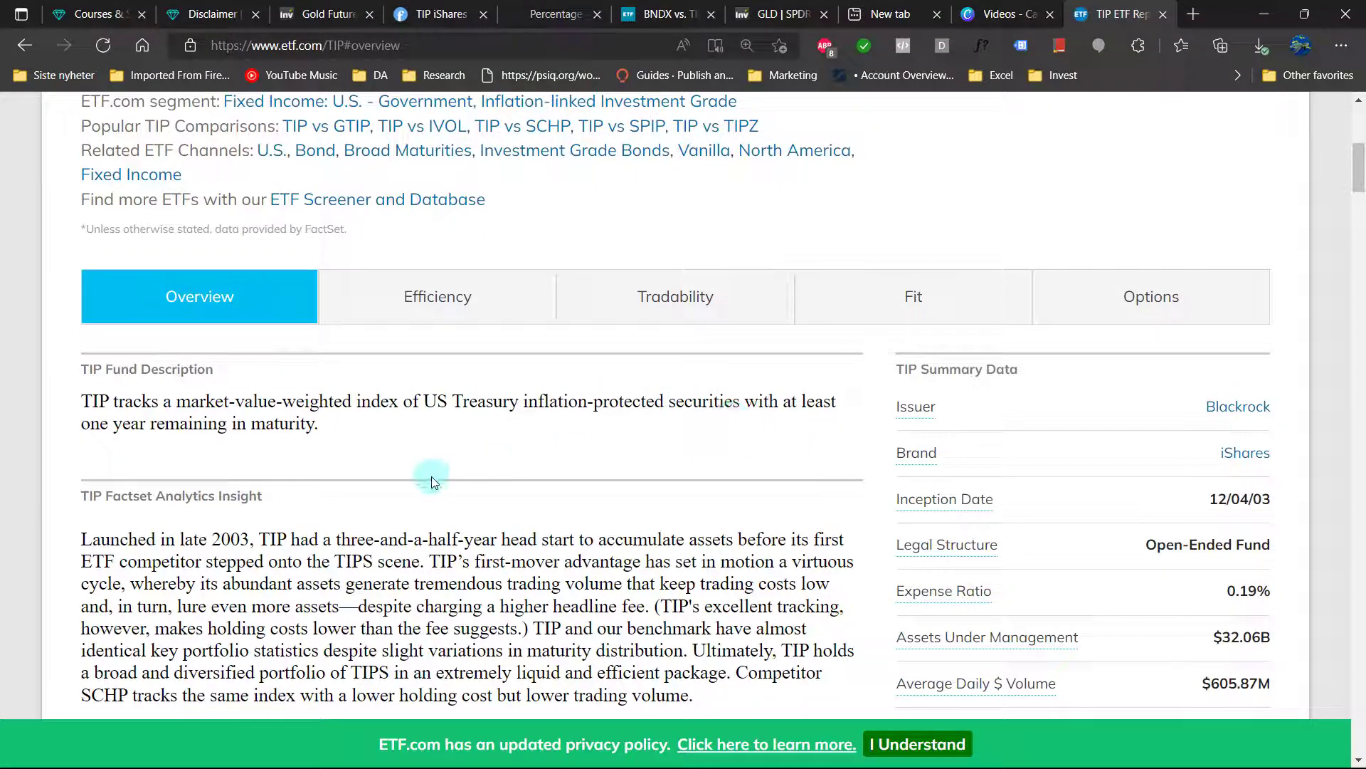
scroll(431, 476, down, 2)
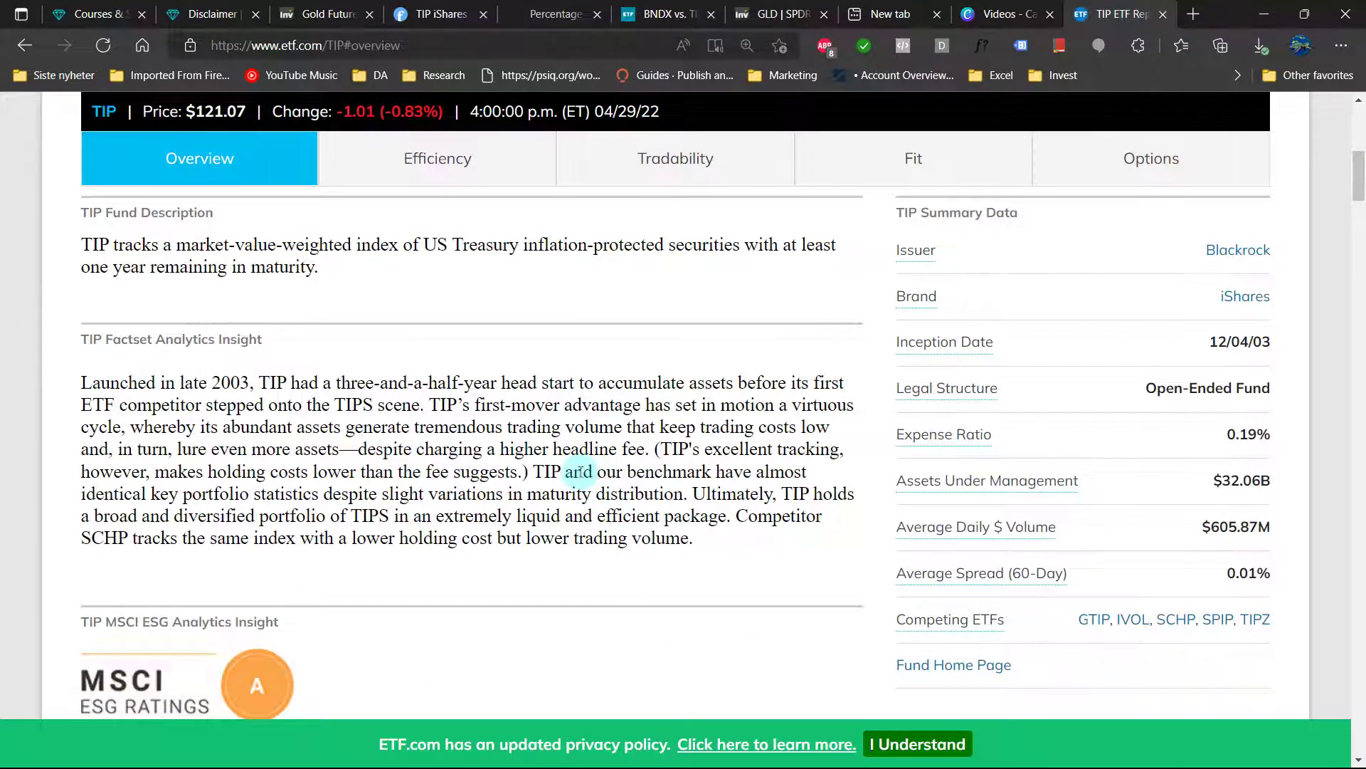
scroll(580, 472, up, 5)
Load the TIP symbol in the Investing.com streaming chart, show the browser full screen and maximize the price chart pane.
click(327, 15)
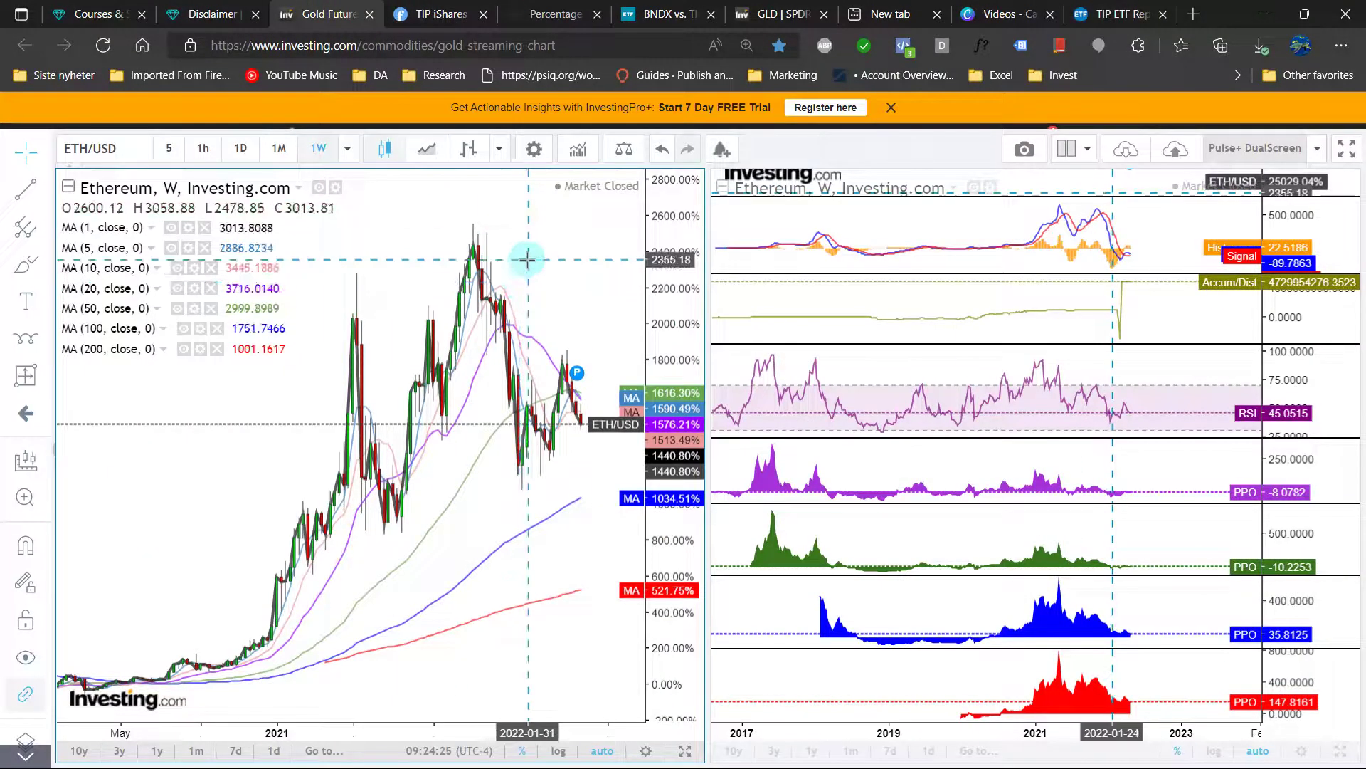
text(TIP)
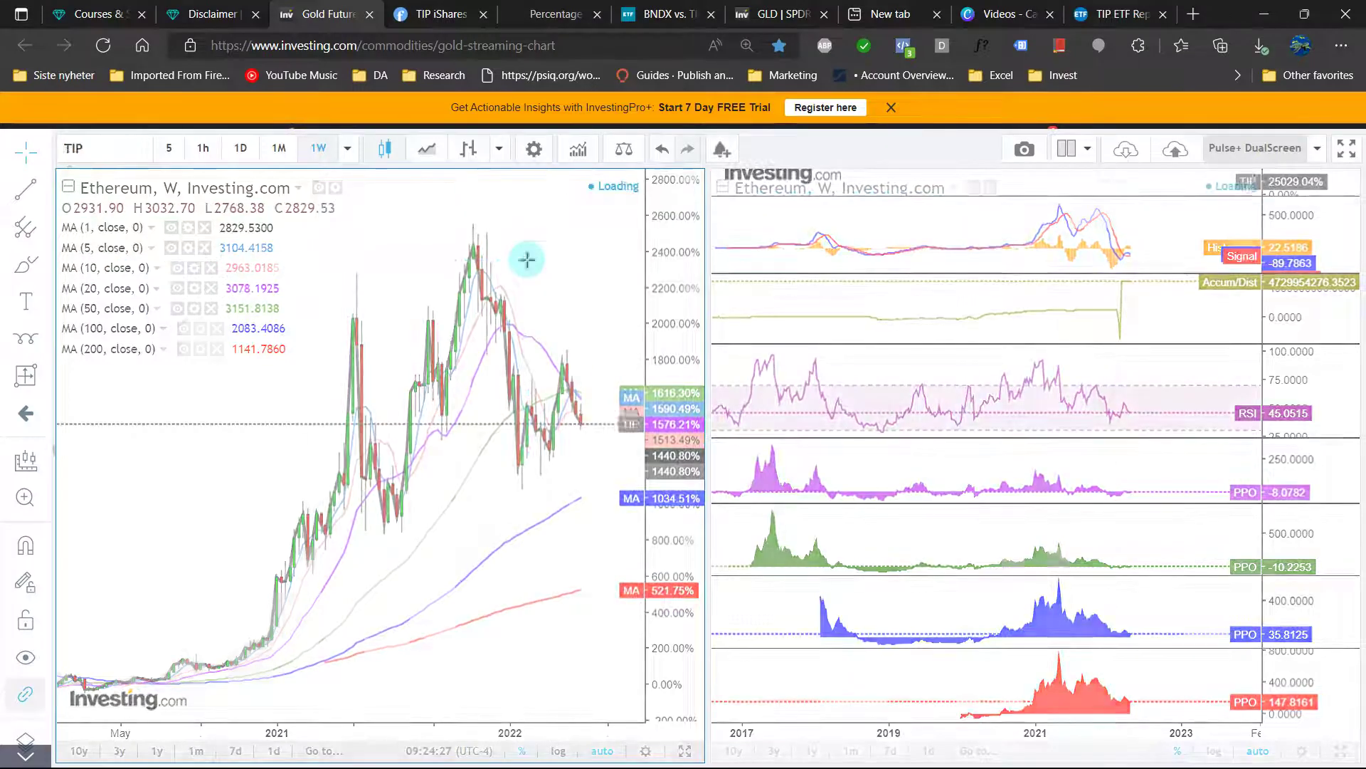
key(Return)
key(F11)
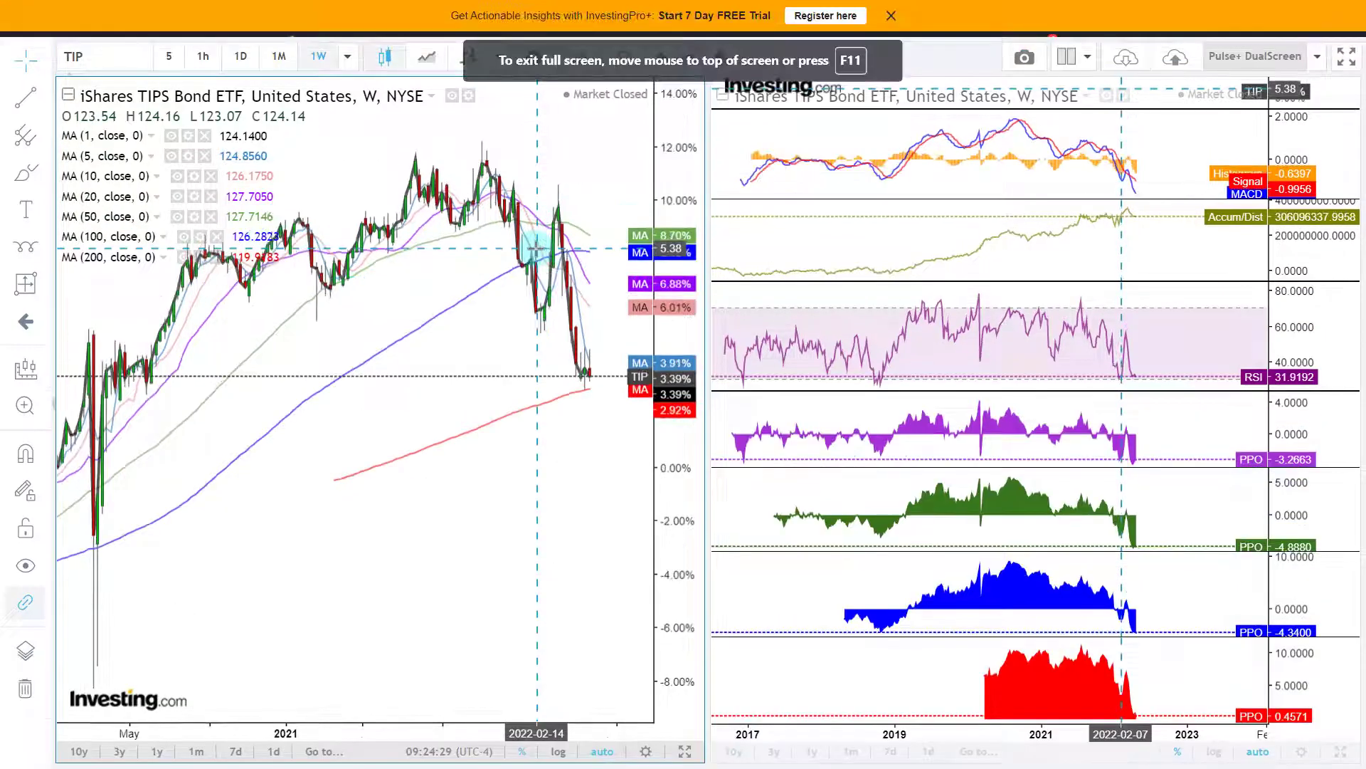
click(686, 752)
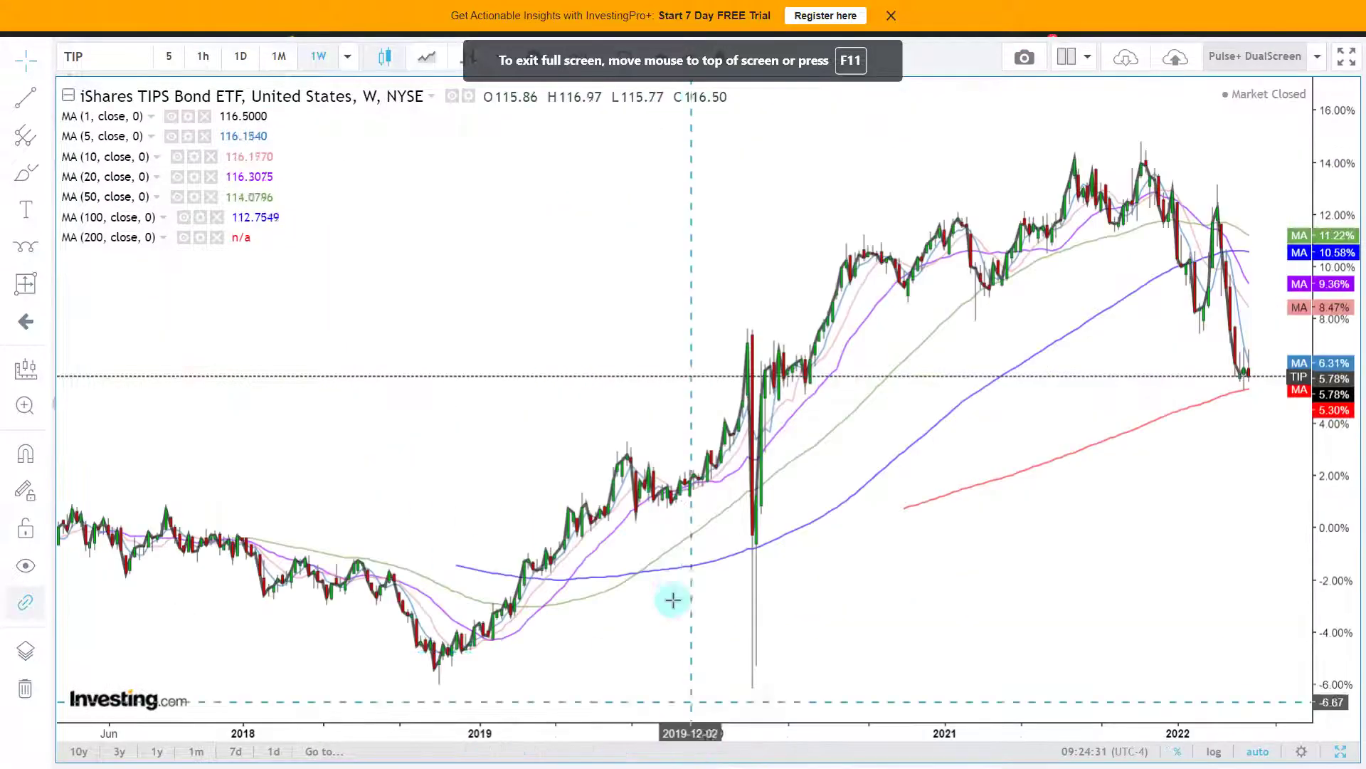
Examine TIP's long-term weekly price history back to the 2008 drop and the recovery from 2009.
scroll(673, 581, down, 6)
scroll(675, 583, down, 5)
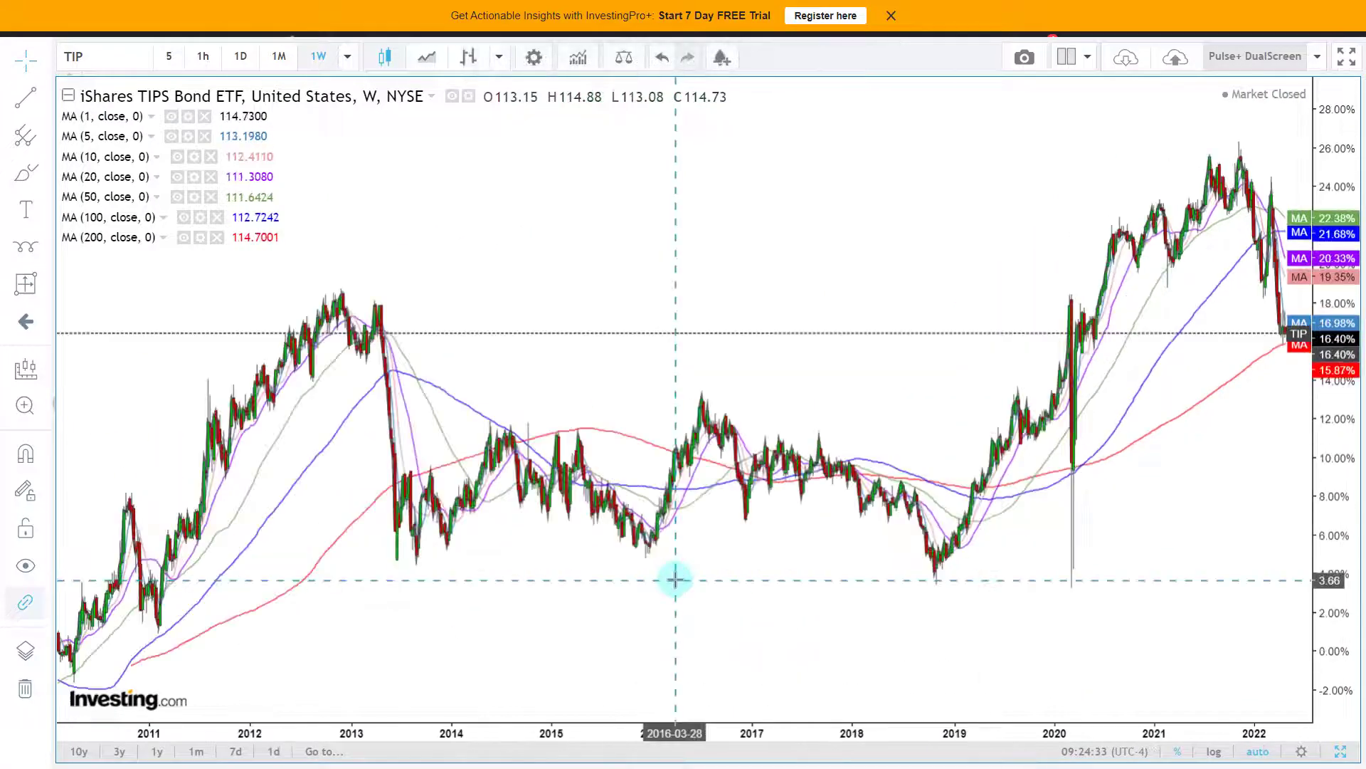
drag(654, 570, 753, 585)
scroll(879, 576, up, 4)
scroll(754, 585, up, 4)
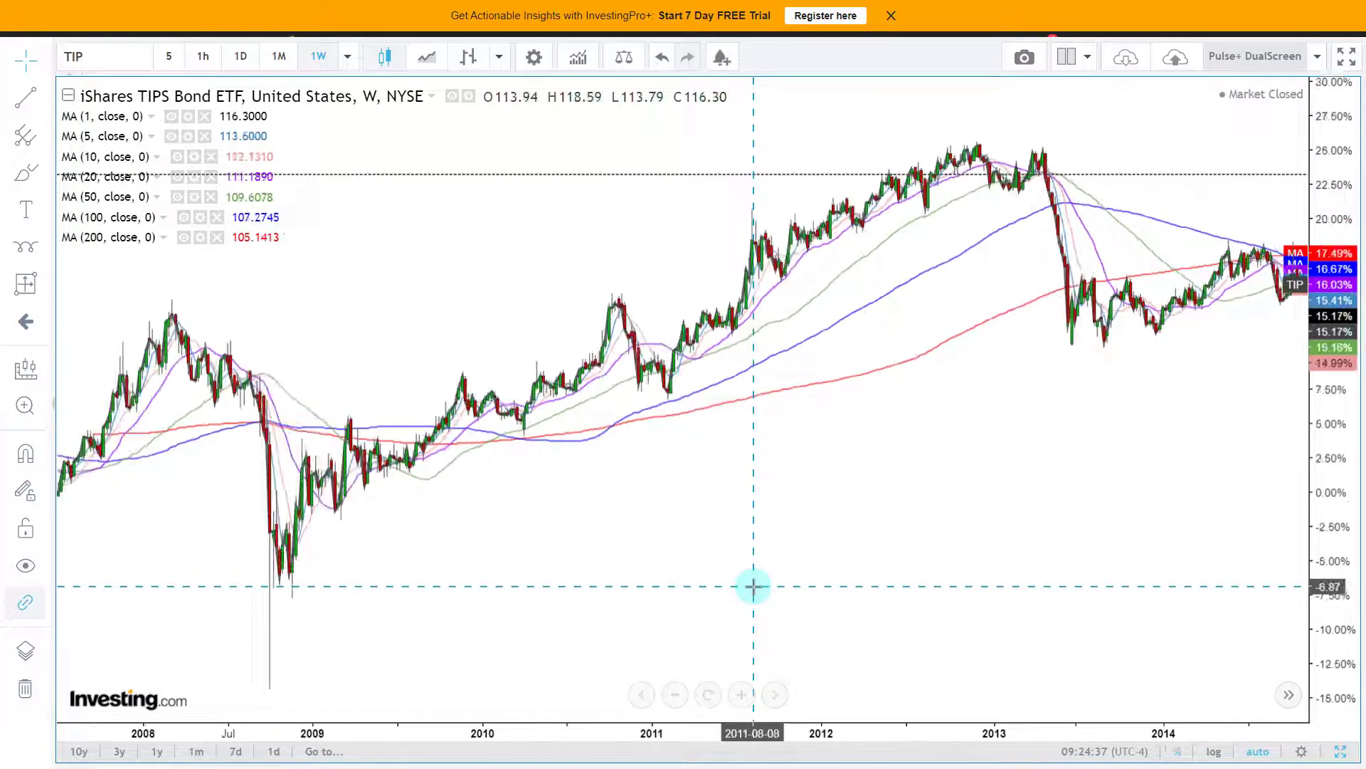
drag(567, 640, 1153, 579)
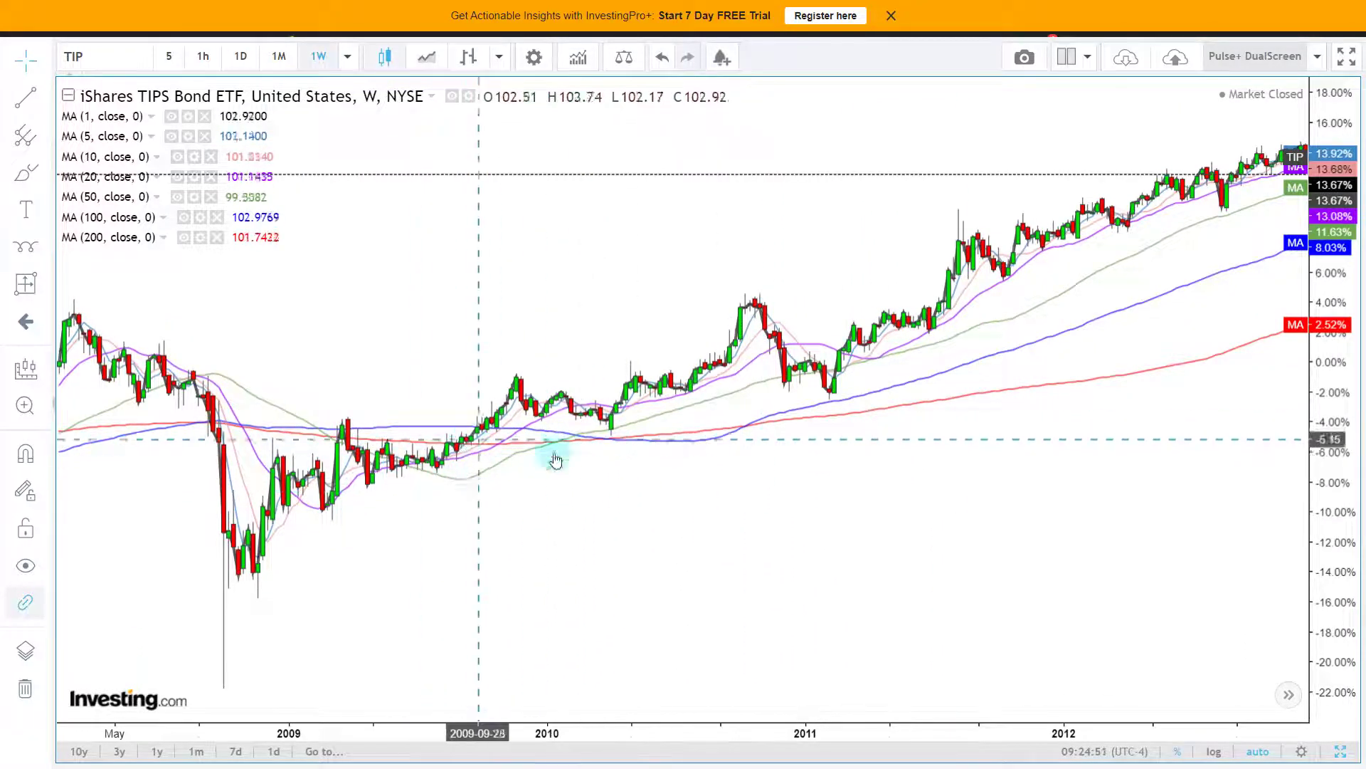
Follow TIP's weekly price against its 100- and 200-period moving averages from 2009 through to the latest 2022 candles.
scroll(793, 503, right, 6)
scroll(685, 503, right, 8)
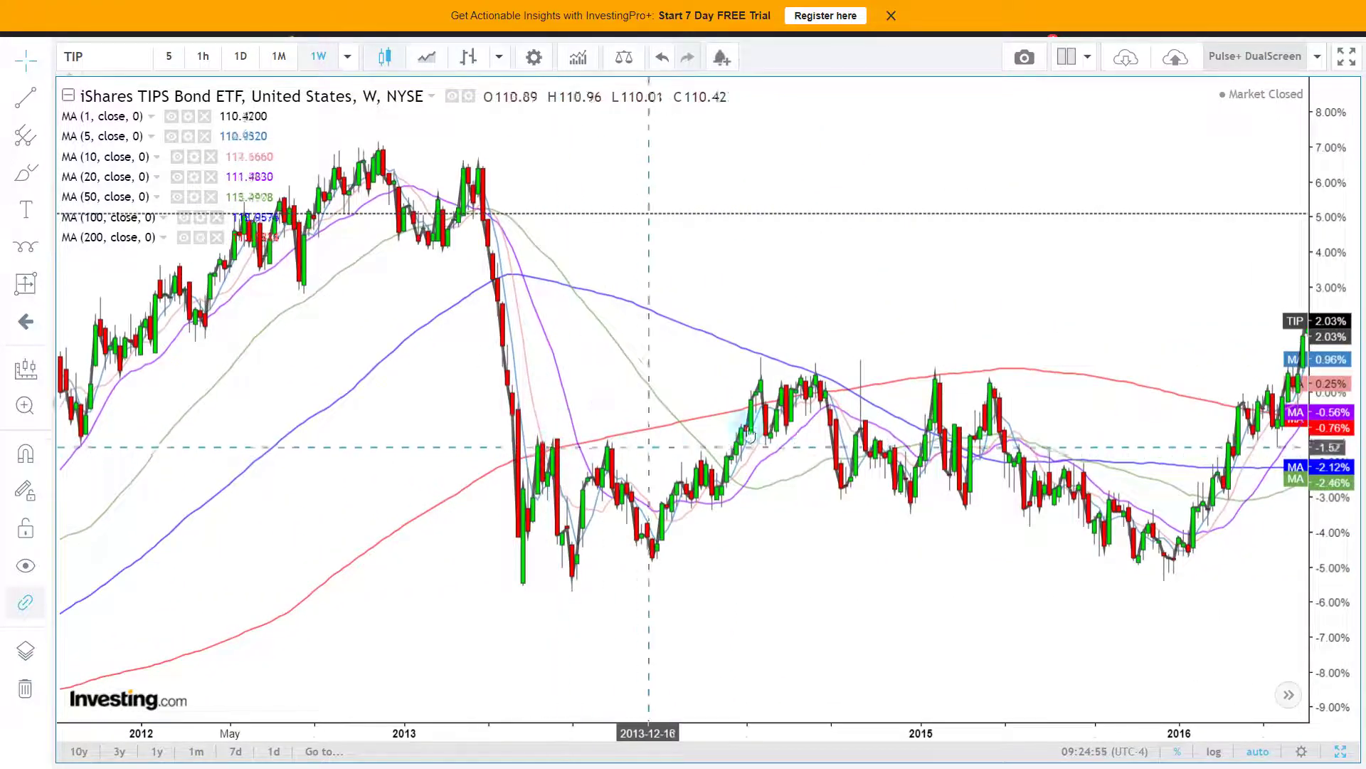
drag(1025, 314, 794, 343)
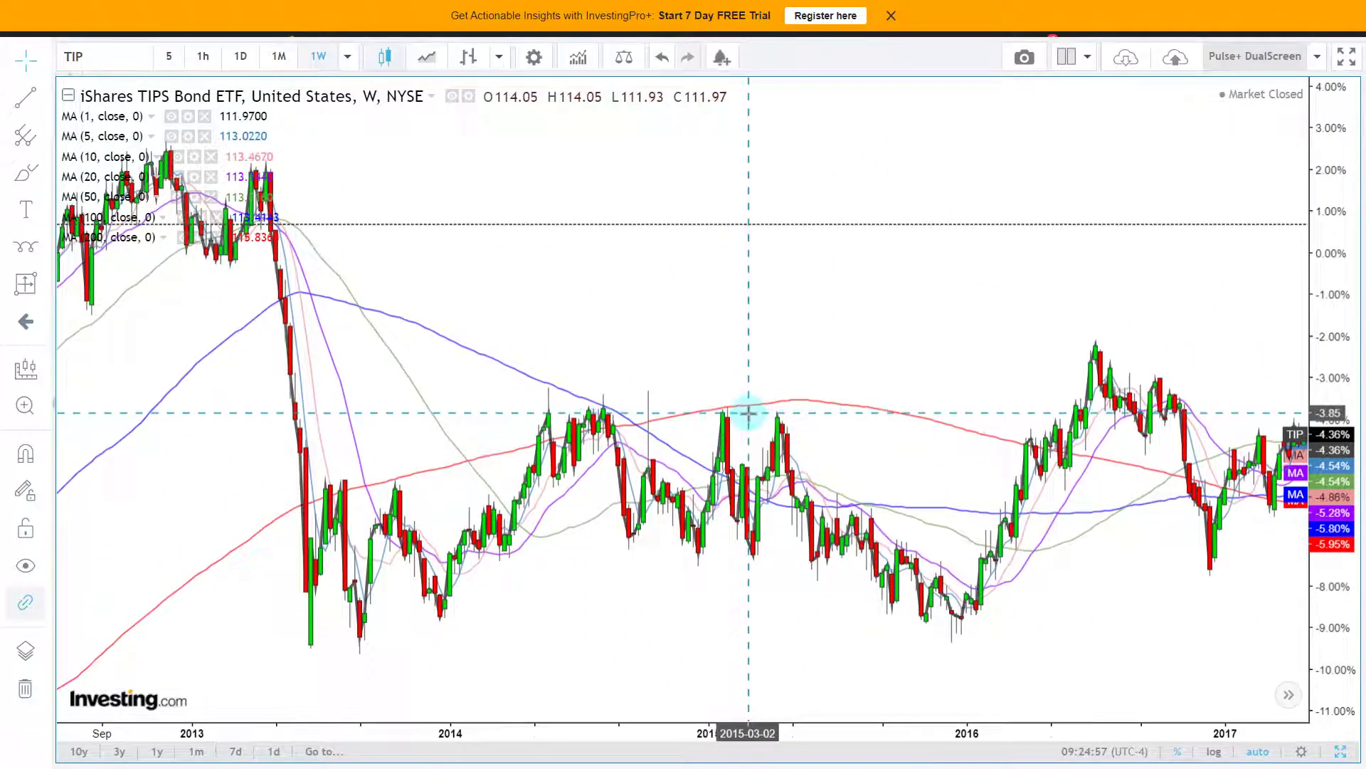
scroll(723, 406, right, 2)
scroll(683, 359, right, 6)
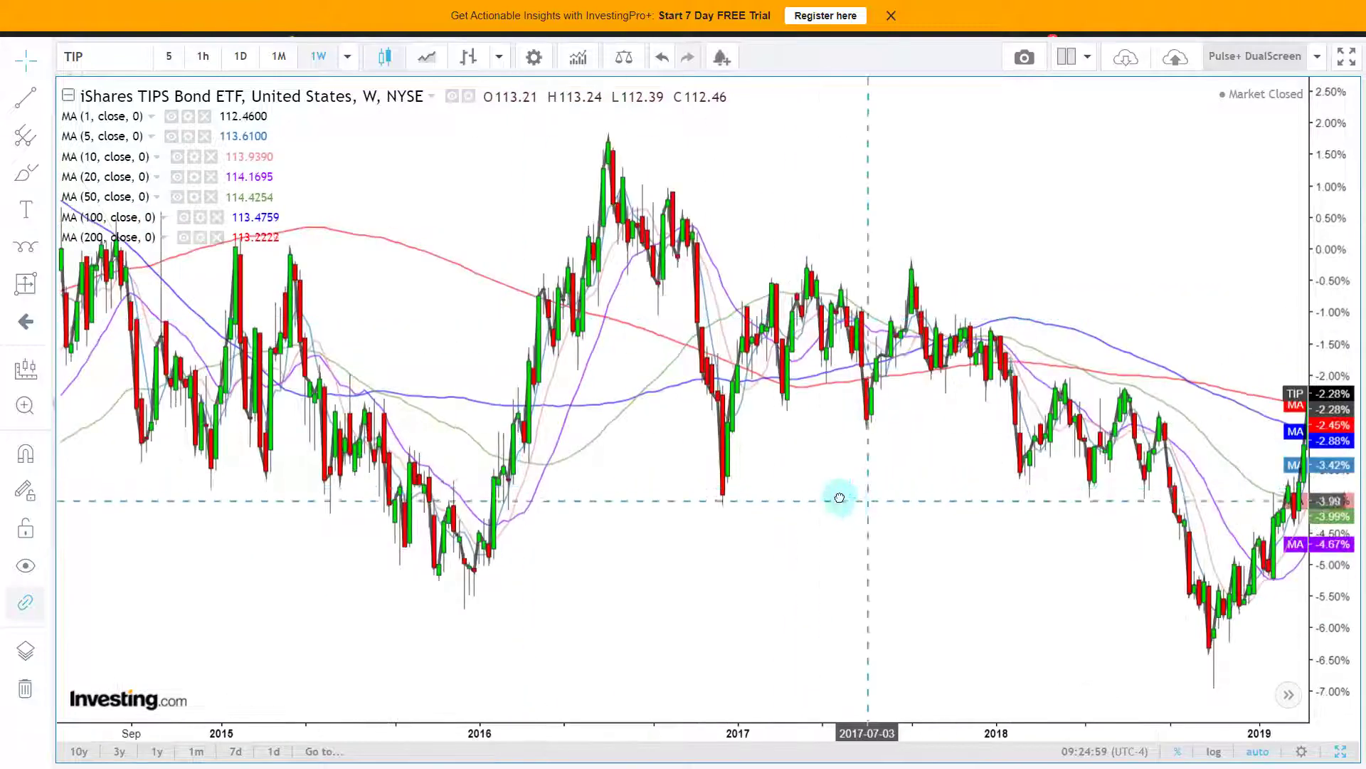
scroll(783, 441, right, 2)
drag(798, 500, 617, 452)
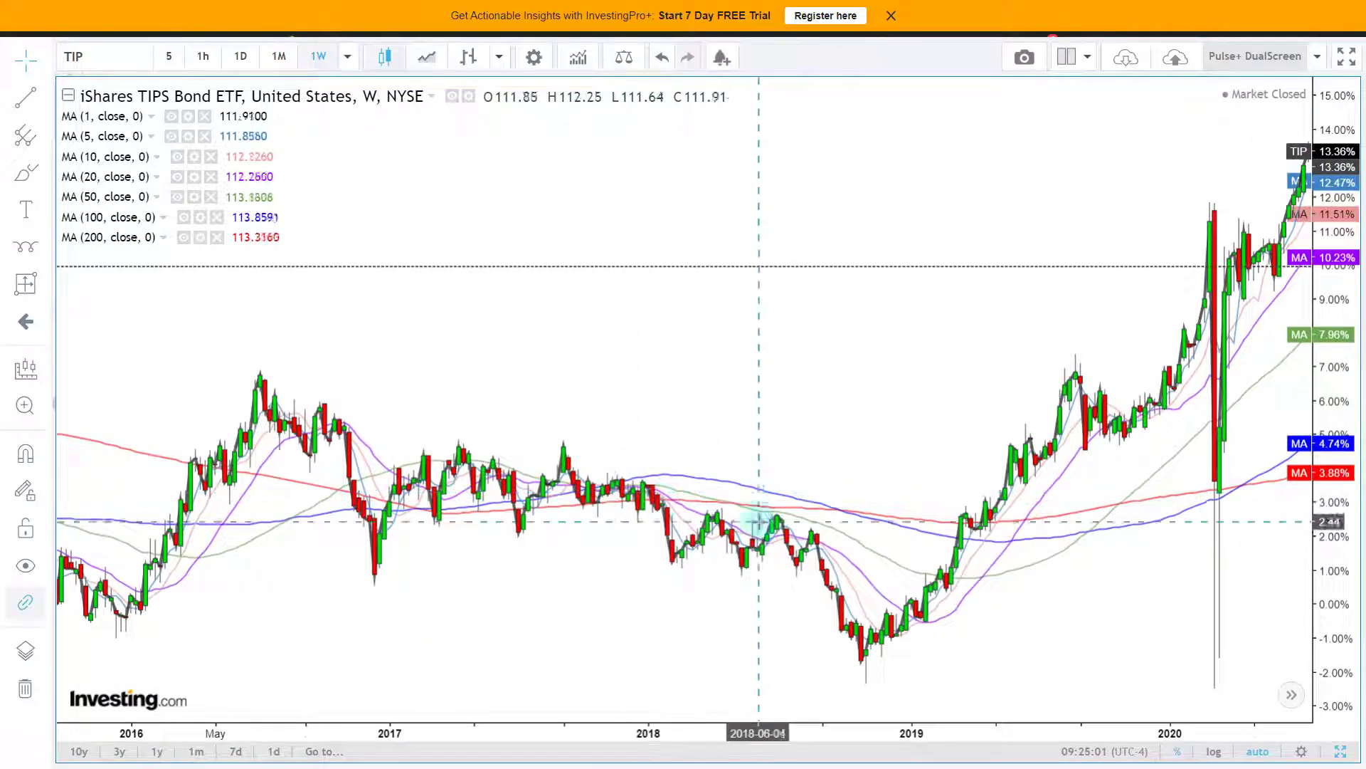
drag(1022, 579, 778, 567)
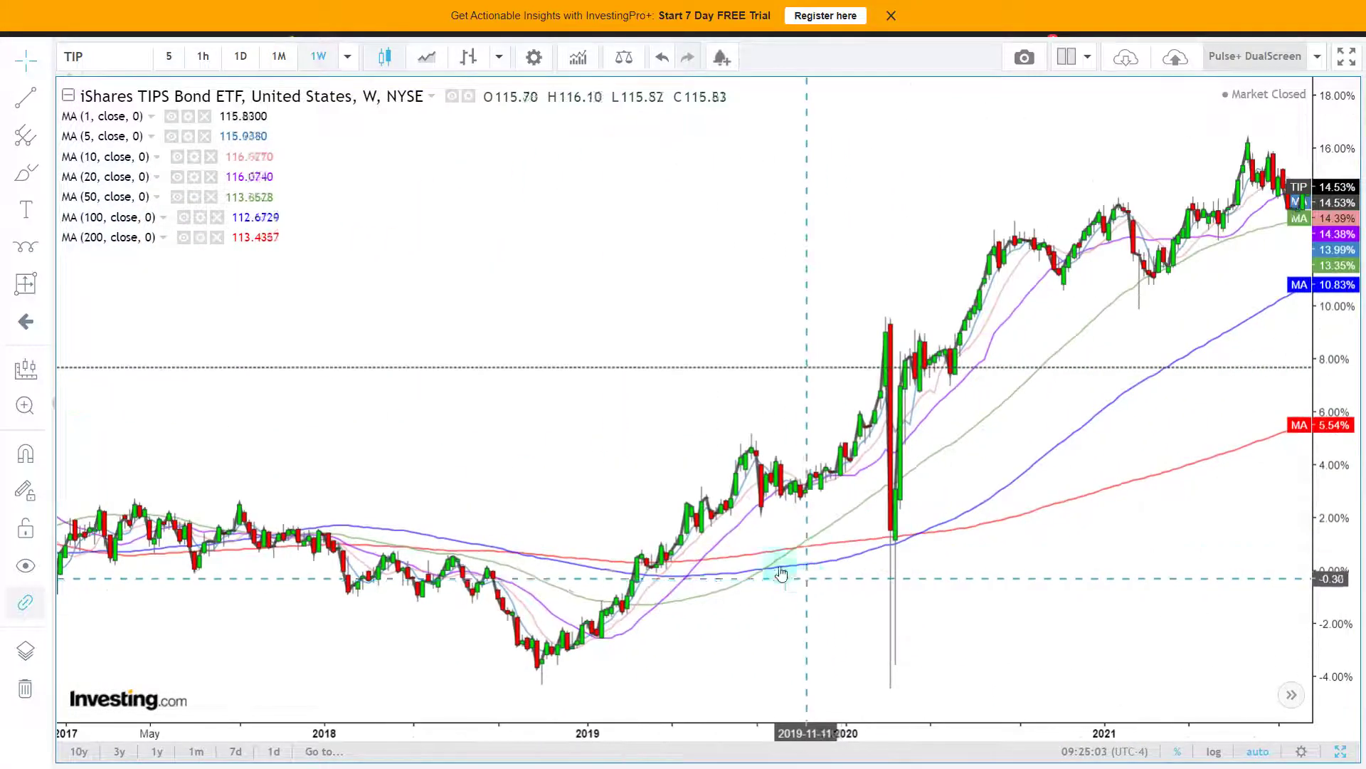
mouse_move(1067, 567)
mouse_down()
mouse_move(506, 534)
mouse_move(820, 537)
mouse_move(831, 519)
mouse_up()
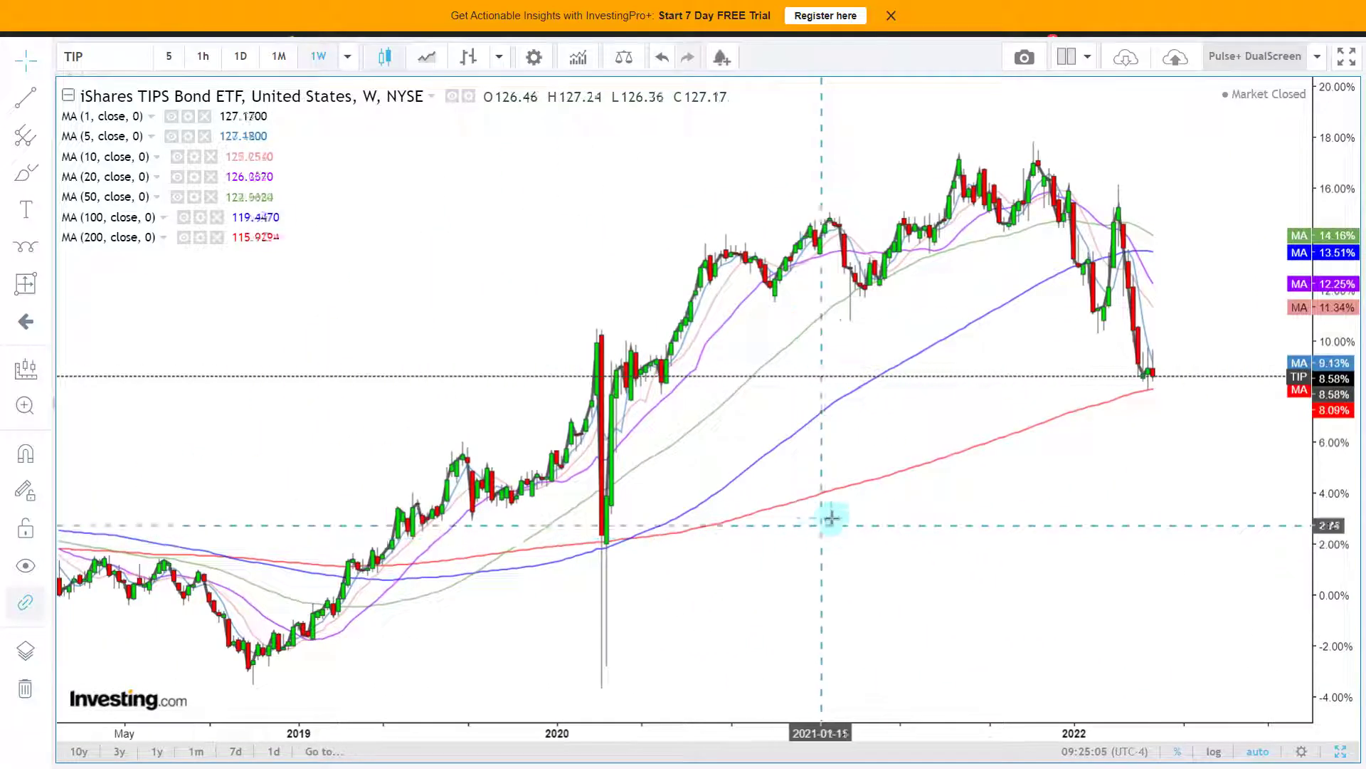
drag(1240, 668, 1158, 408)
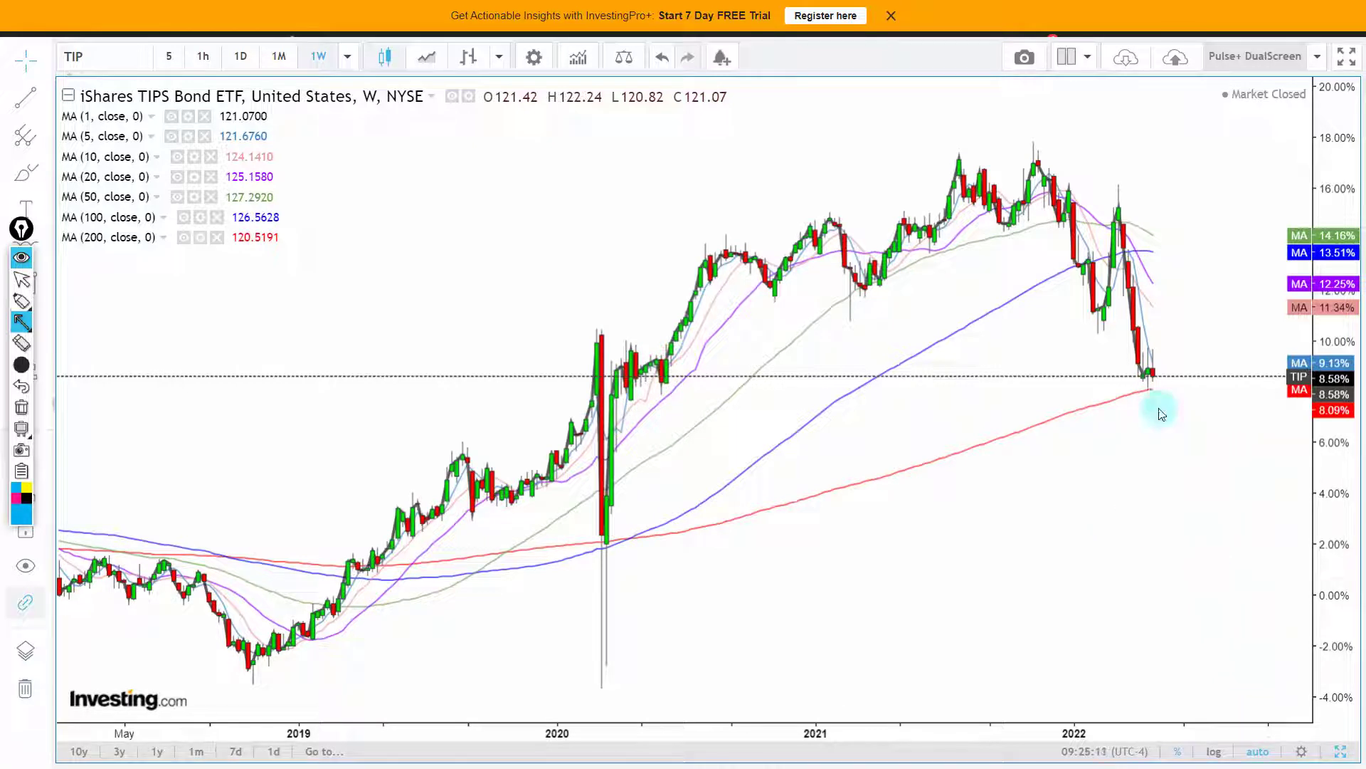
key(Escape)
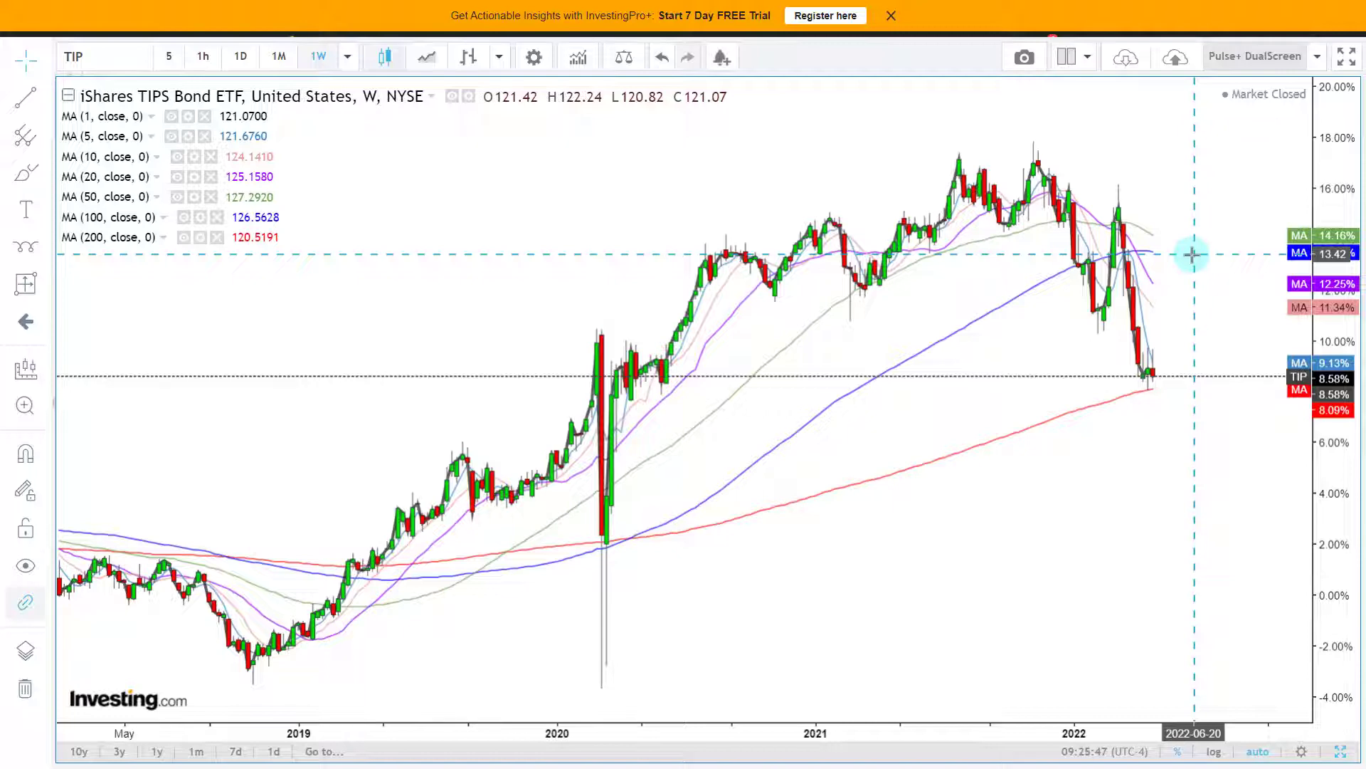
Compare TIP's latest 2022 weekly candles with the 200-period moving average, both close up and within the trend since 2018.
scroll(1117, 528, up, 3)
scroll(732, 645, up, 3)
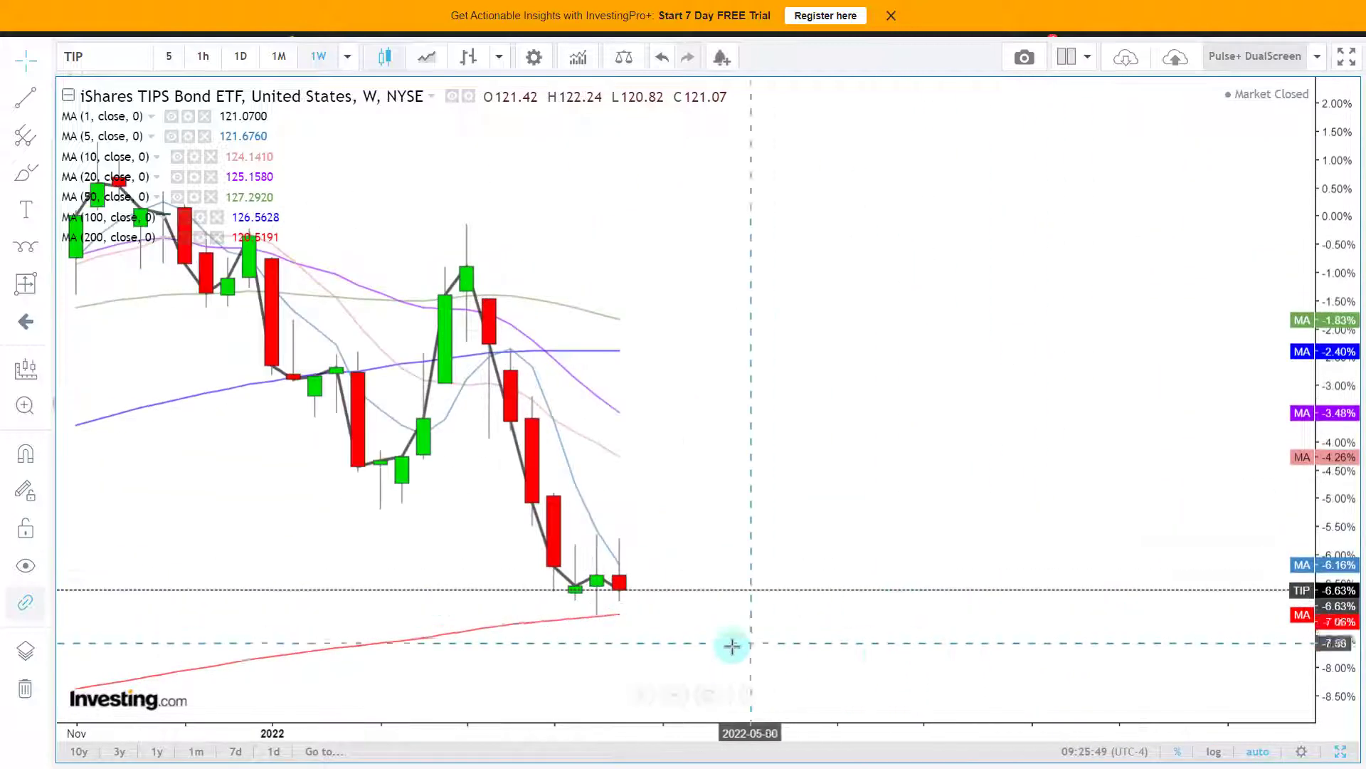
drag(732, 645, 958, 634)
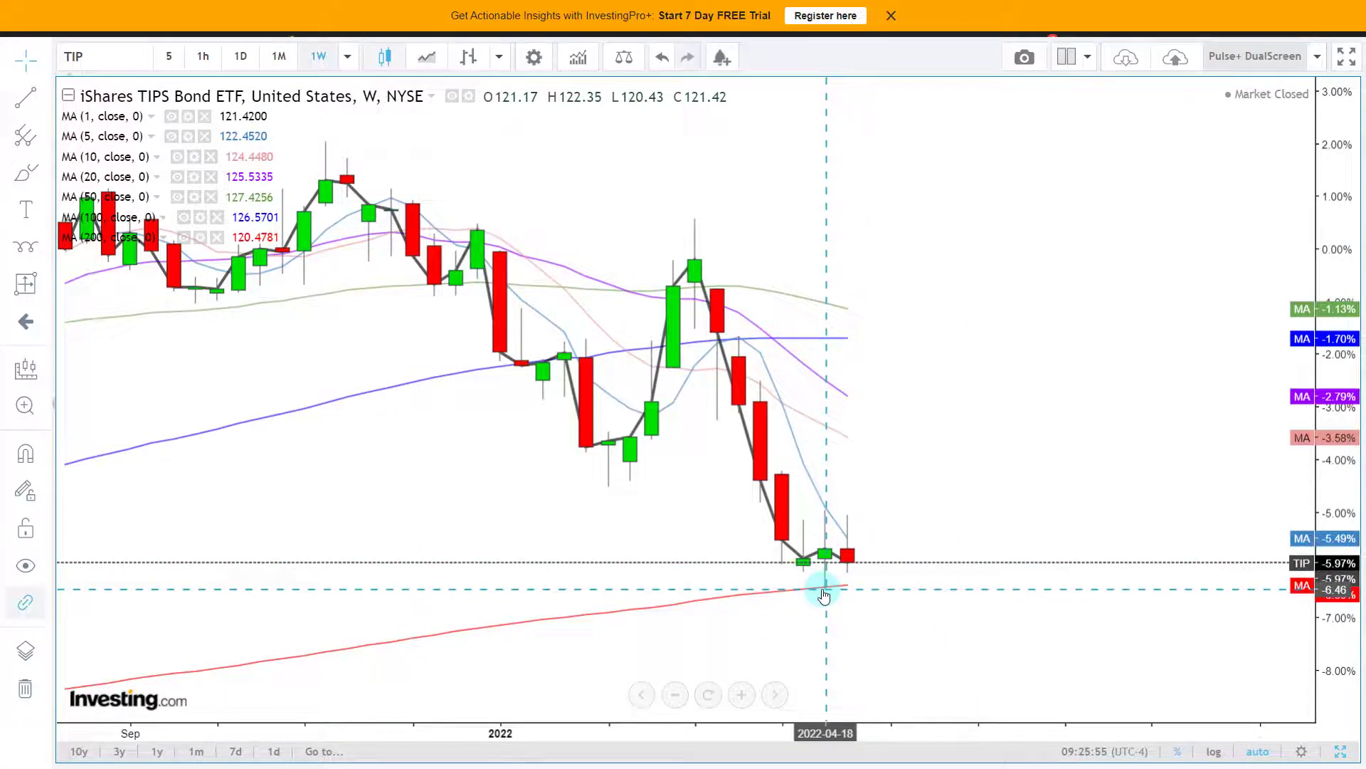
scroll(825, 594, down, 10)
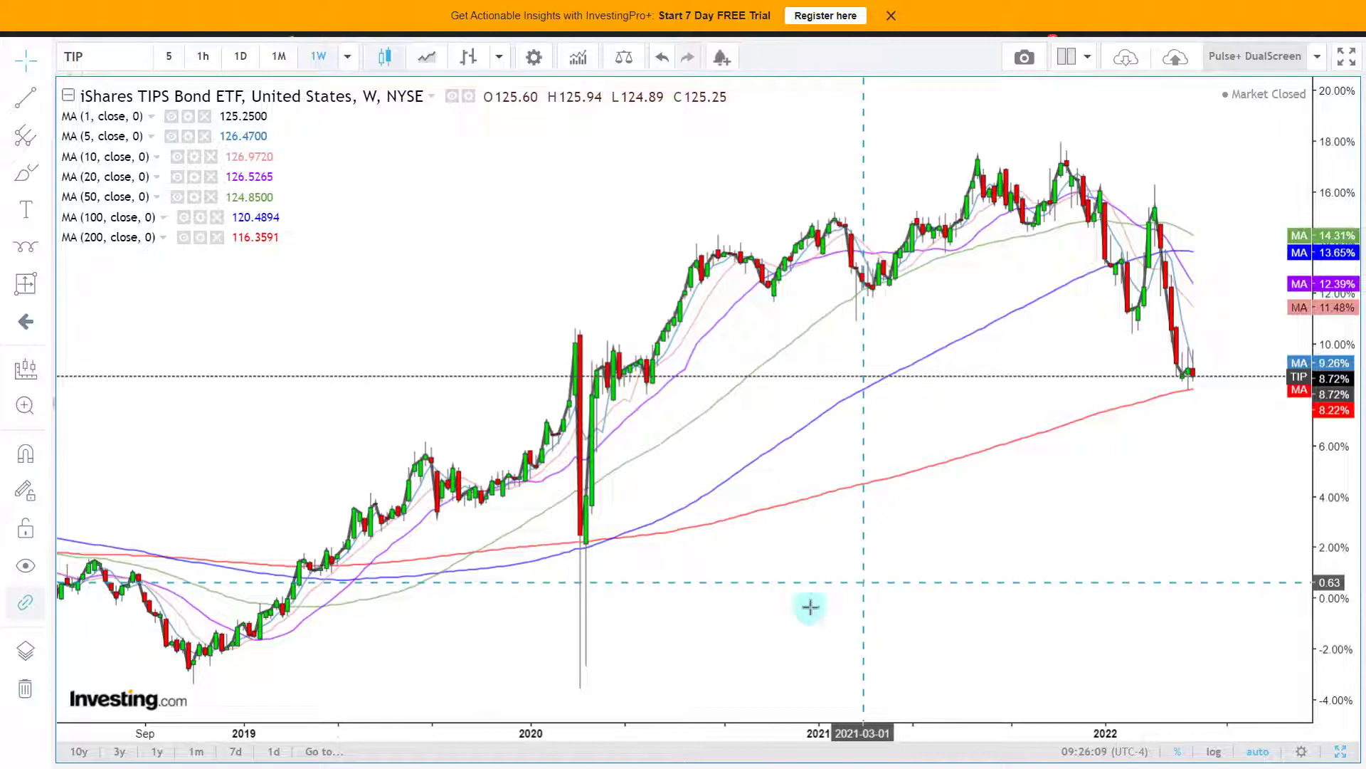
drag(818, 595, 918, 589)
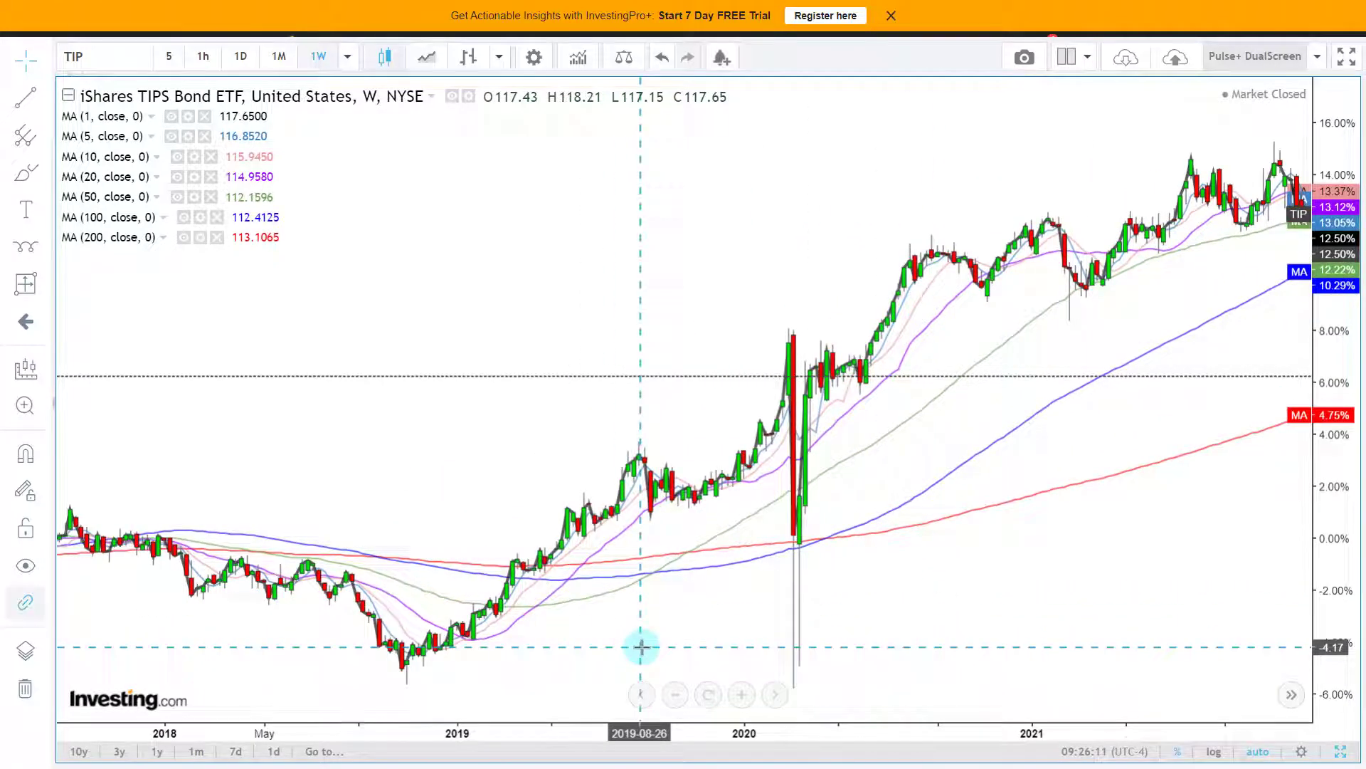
drag(643, 644, 497, 631)
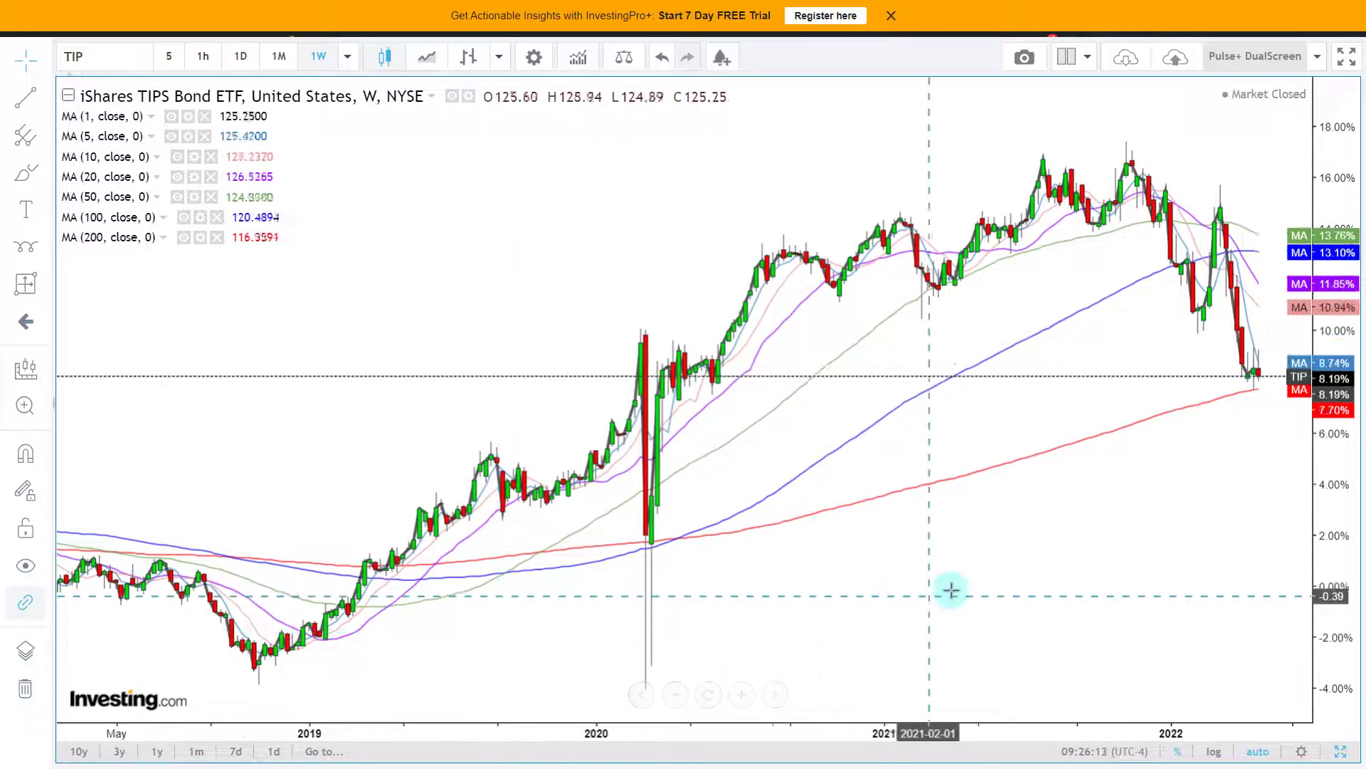
drag(951, 590, 867, 592)
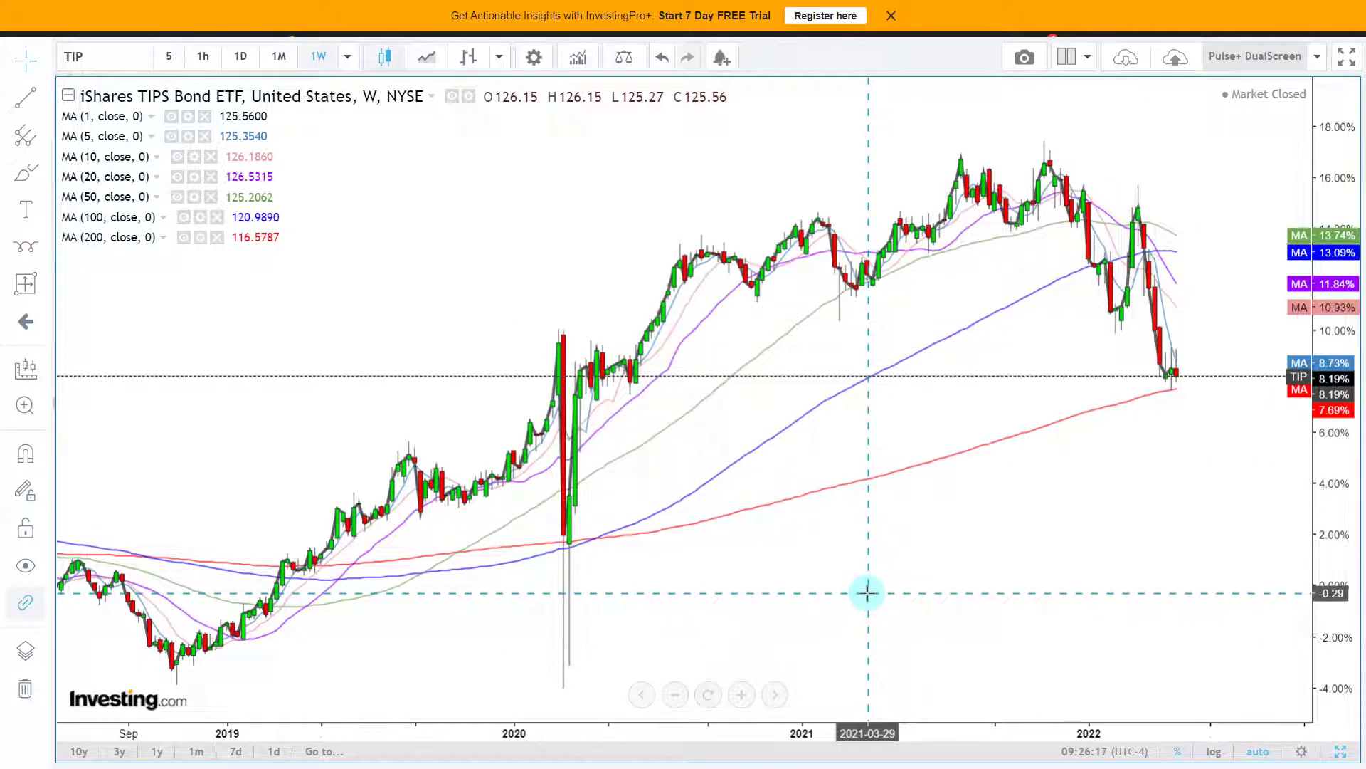
scroll(868, 592, up, 5)
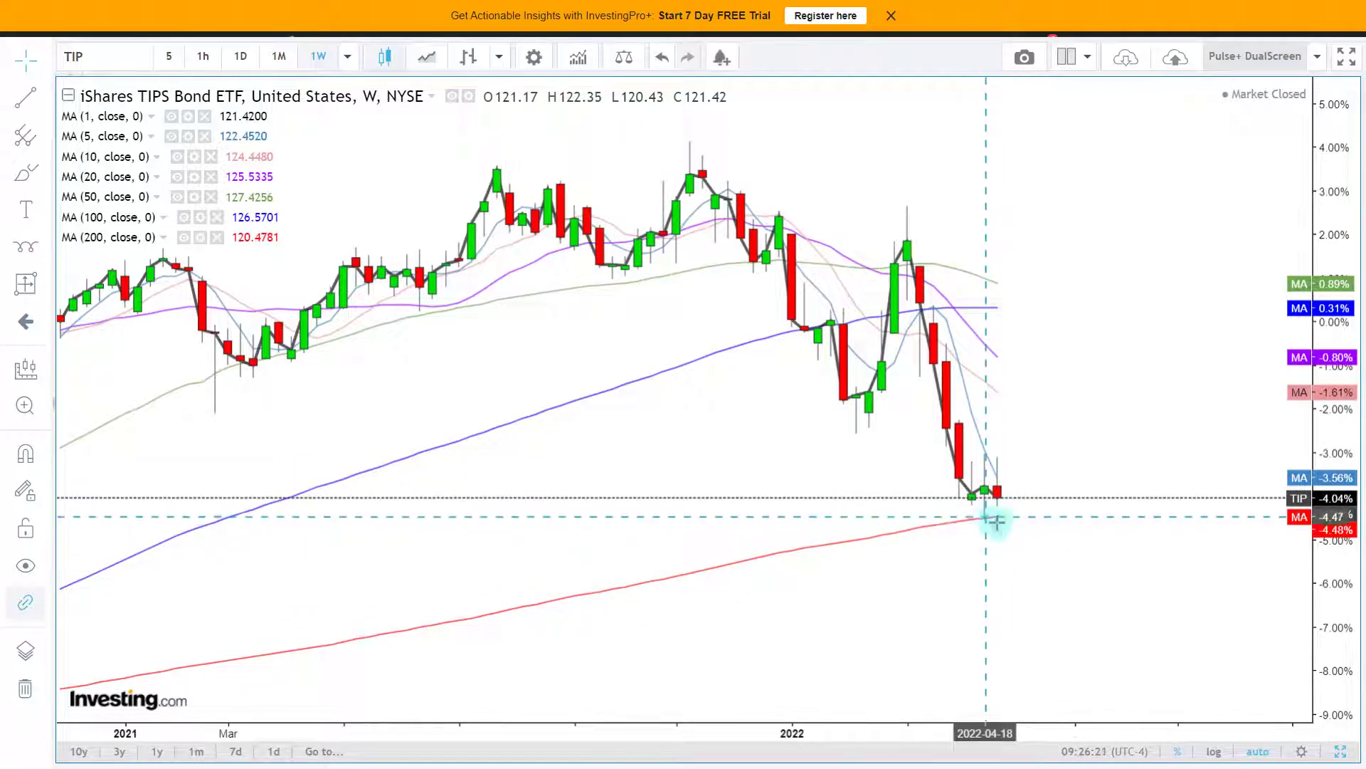
scroll(988, 519, down, 5)
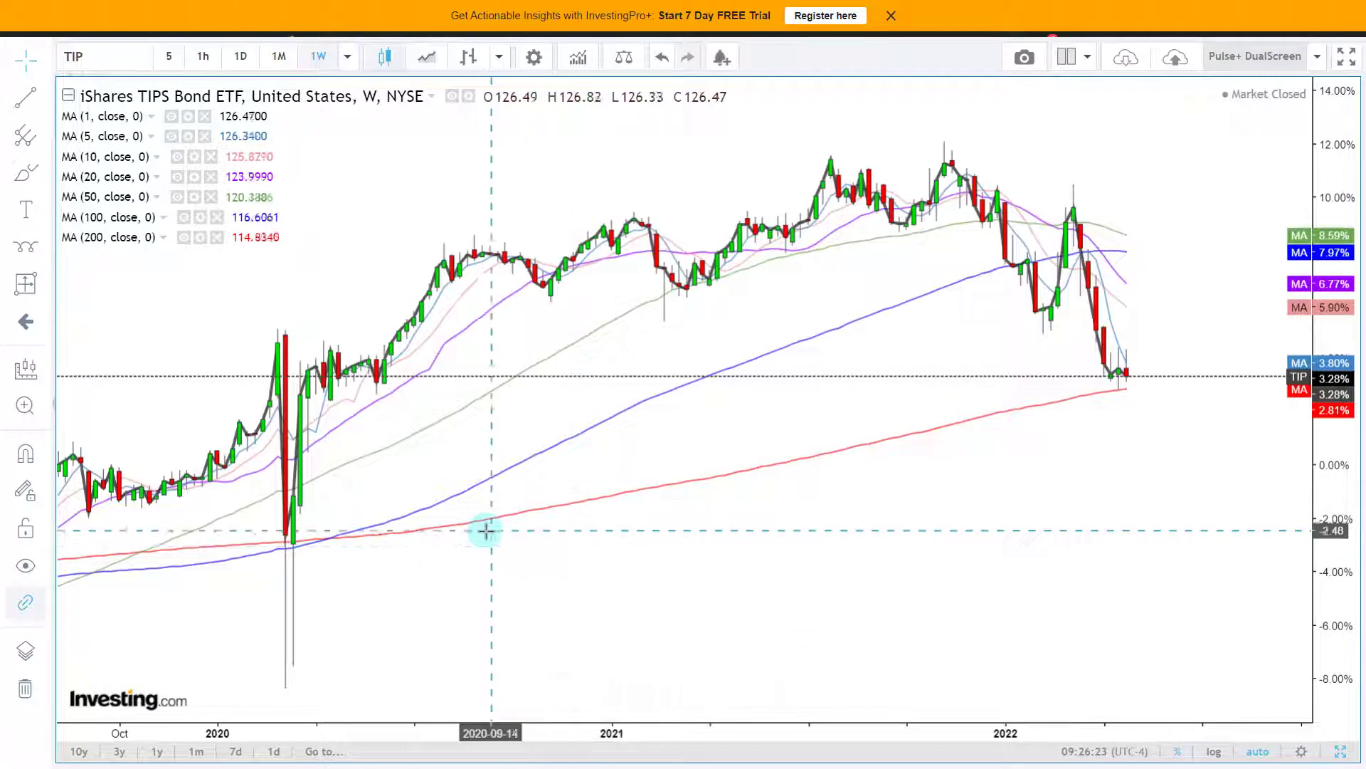
Examine TIP's early-2020 plunge around the 100- and 200-period moving averages and the price trend from there to 2022.
drag(867, 546, 1078, 548)
drag(412, 669, 886, 631)
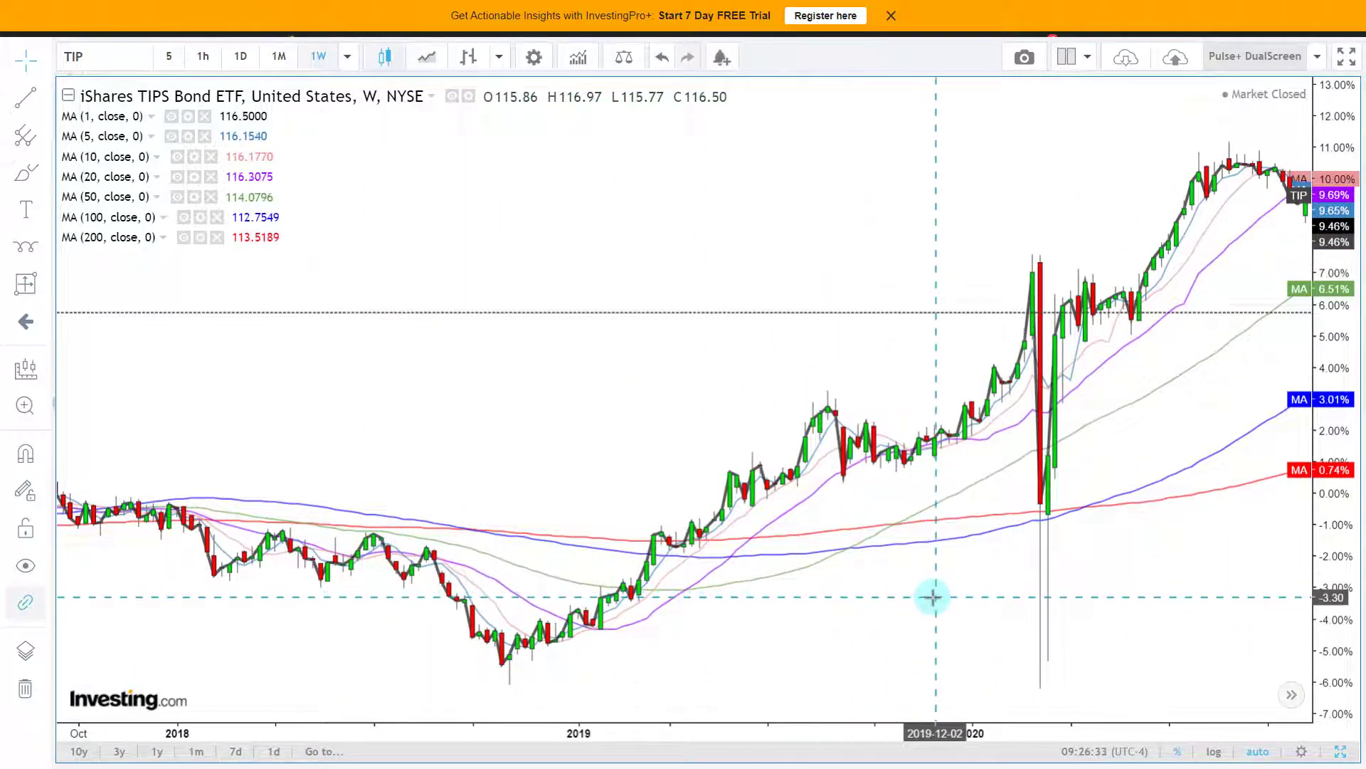
drag(936, 595, 577, 604)
drag(1022, 573, 698, 605)
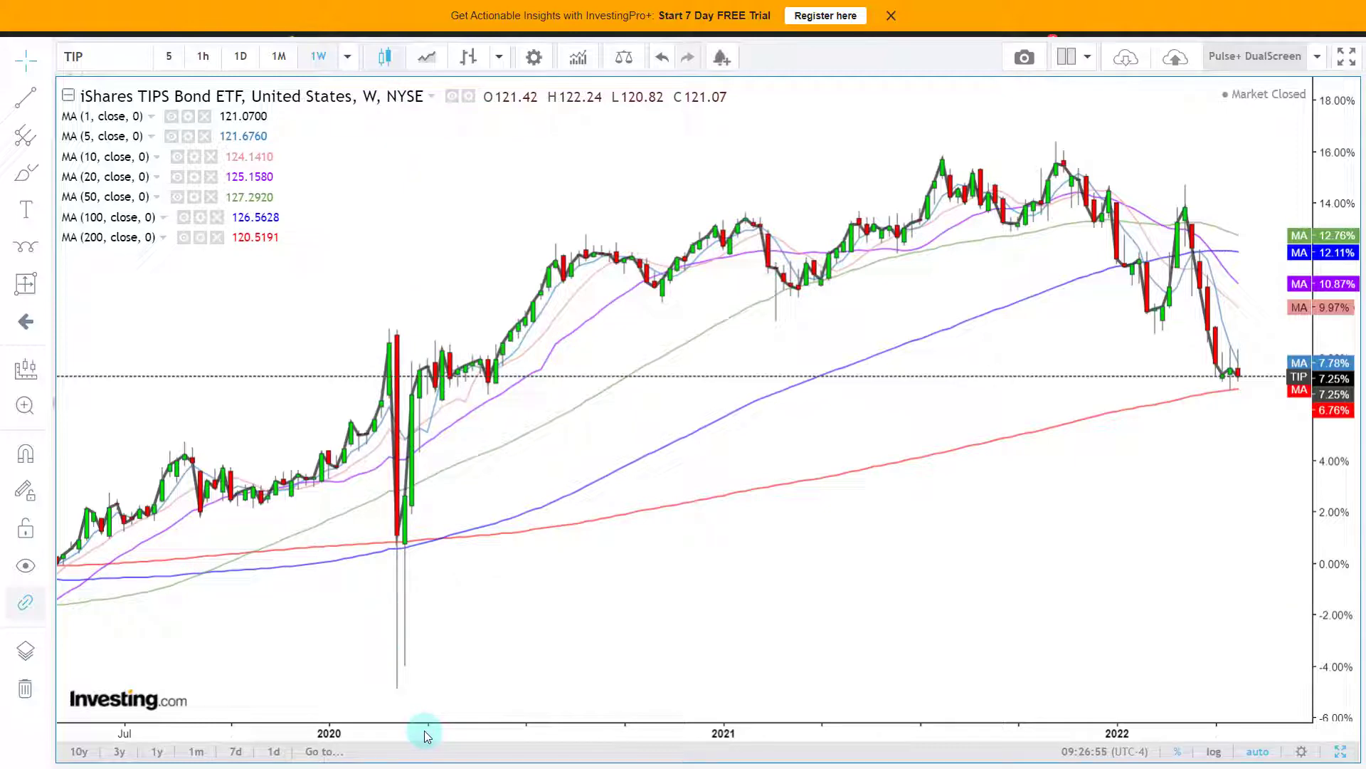
scroll(797, 680, up, 3)
scroll(796, 680, down, 3)
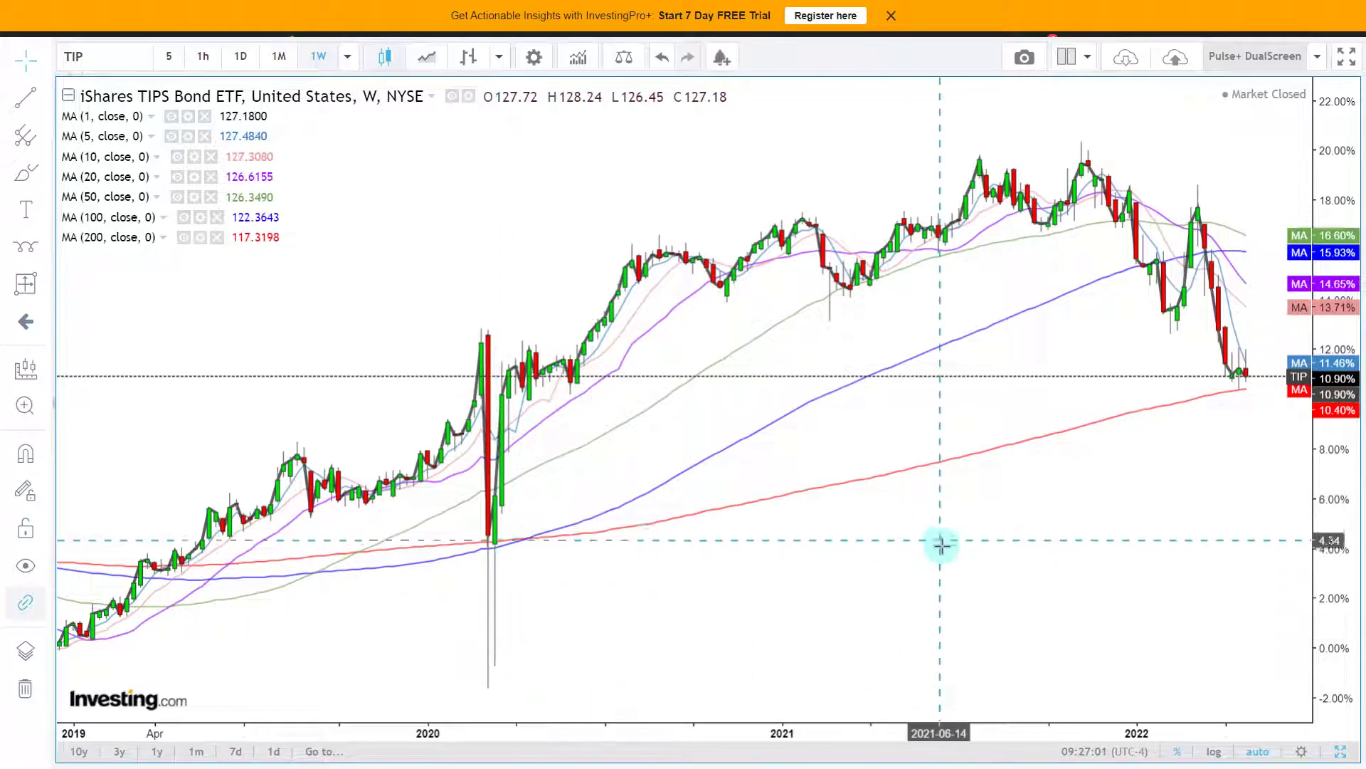
Switch the TIP chart from the weekly to the daily interval.
scroll(942, 543, up, 3)
click(240, 57)
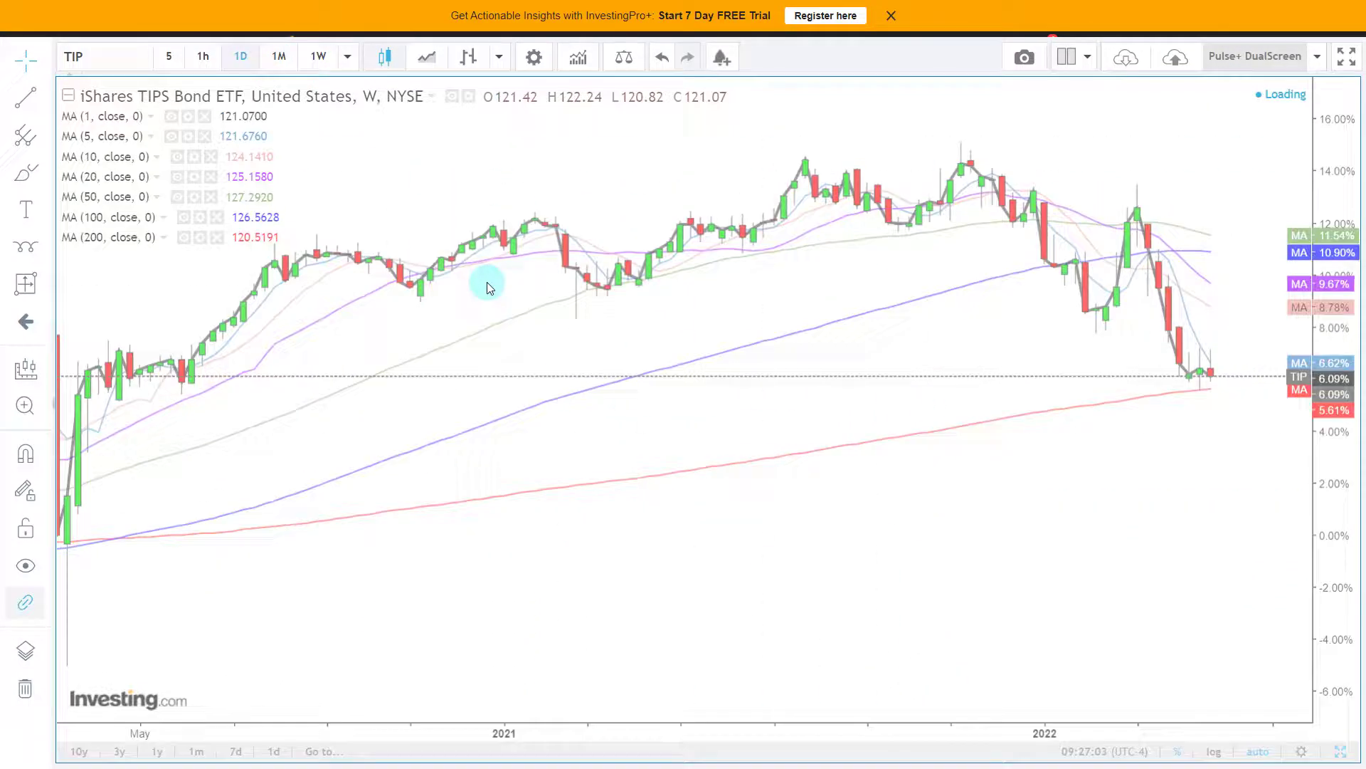
Examine TIP's daily price against its 50-, 100- and 200-period moving averages from 2019 through the latest 2022 candles.
scroll(852, 491, down, 6)
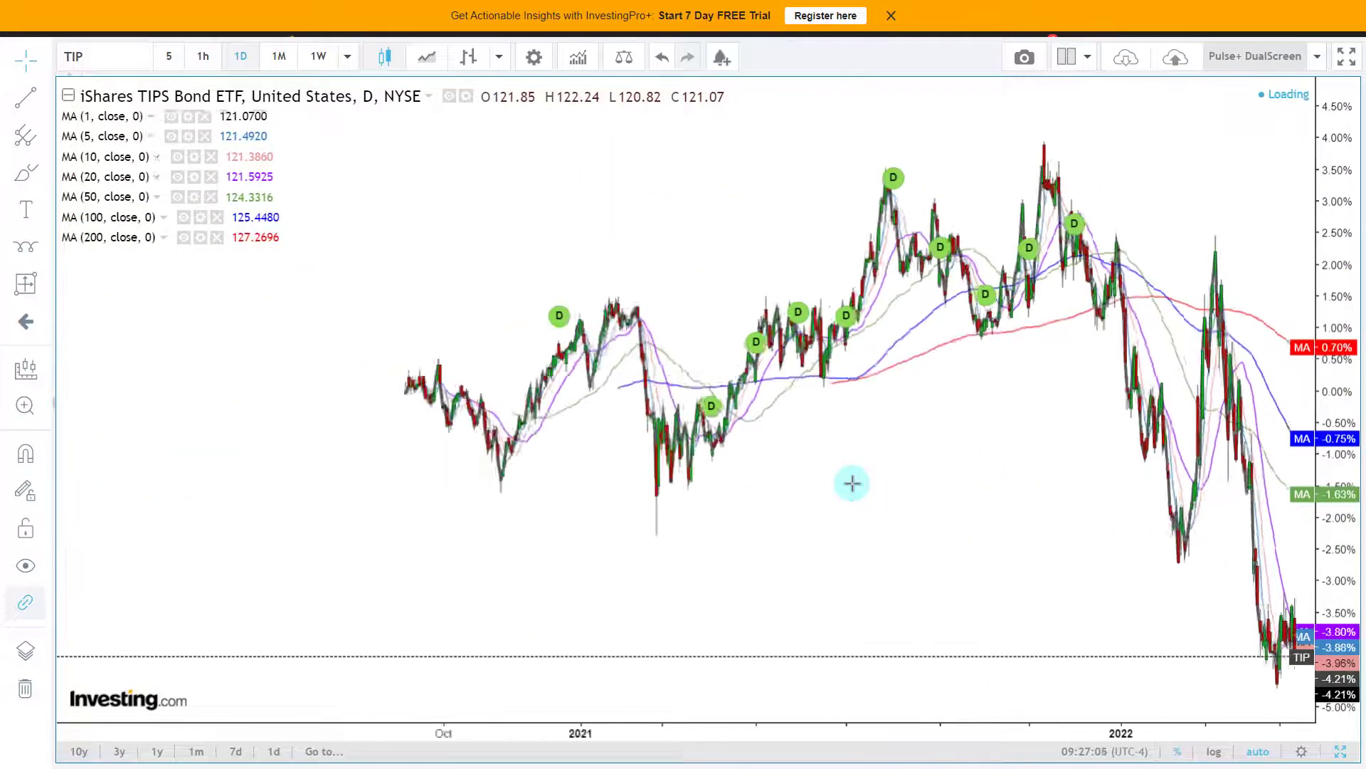
drag(905, 527, 848, 522)
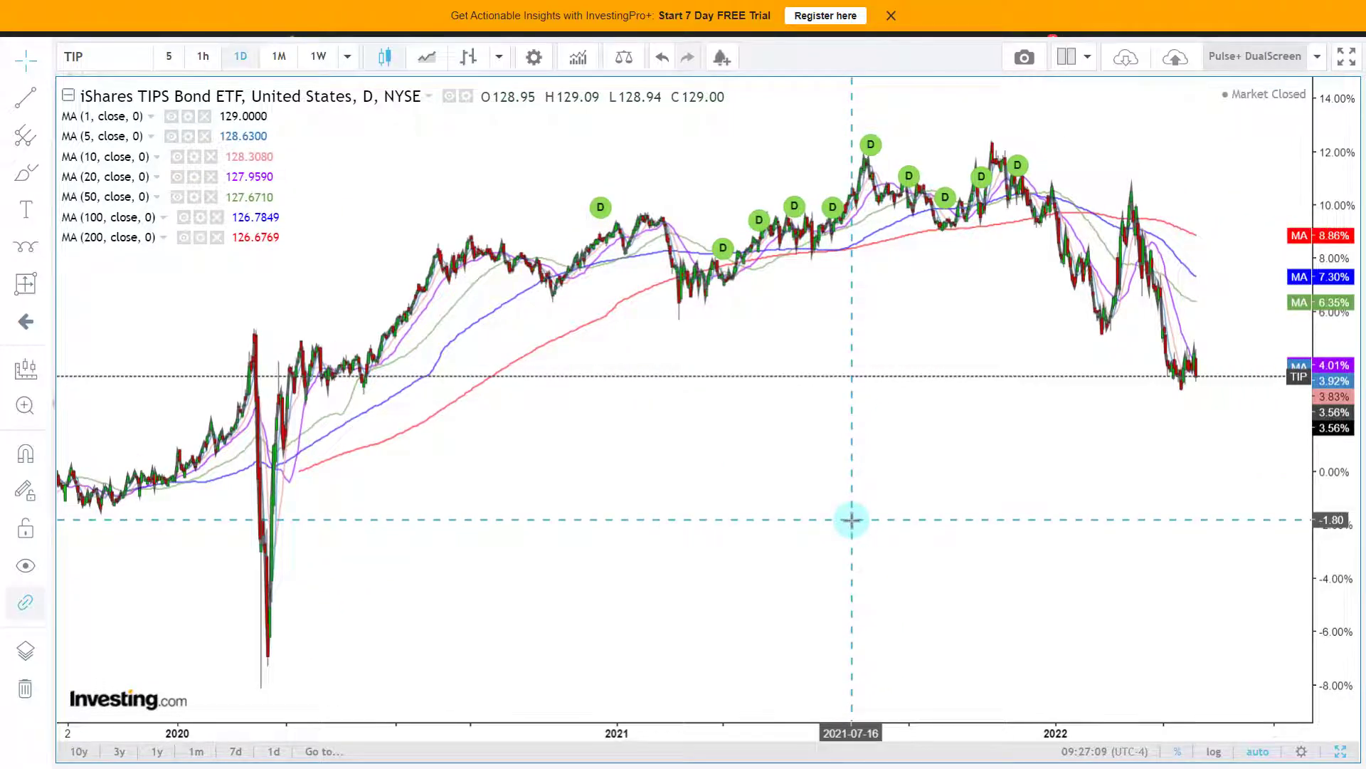
scroll(852, 520, down, 2)
scroll(899, 475, up, 3)
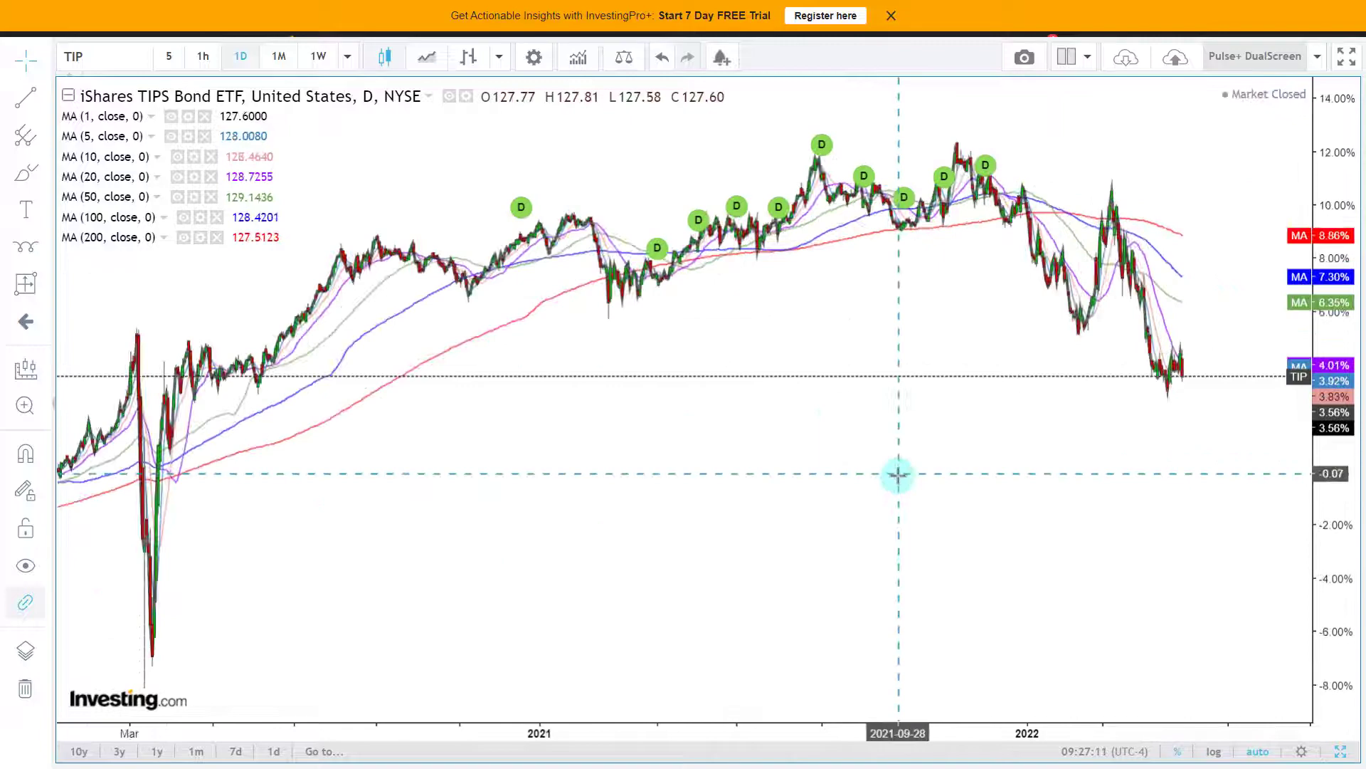
scroll(898, 475, up, 3)
scroll(898, 432, down, 2)
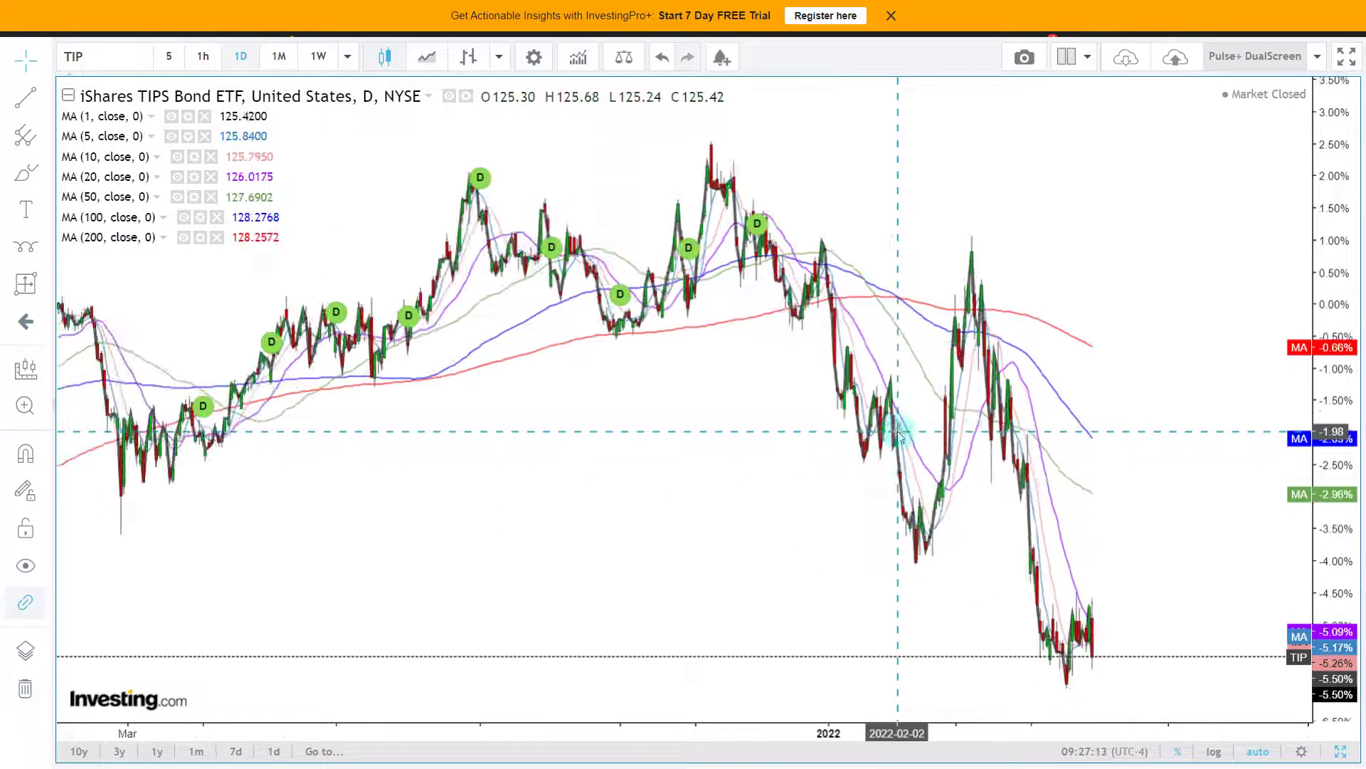
scroll(898, 432, up, 3)
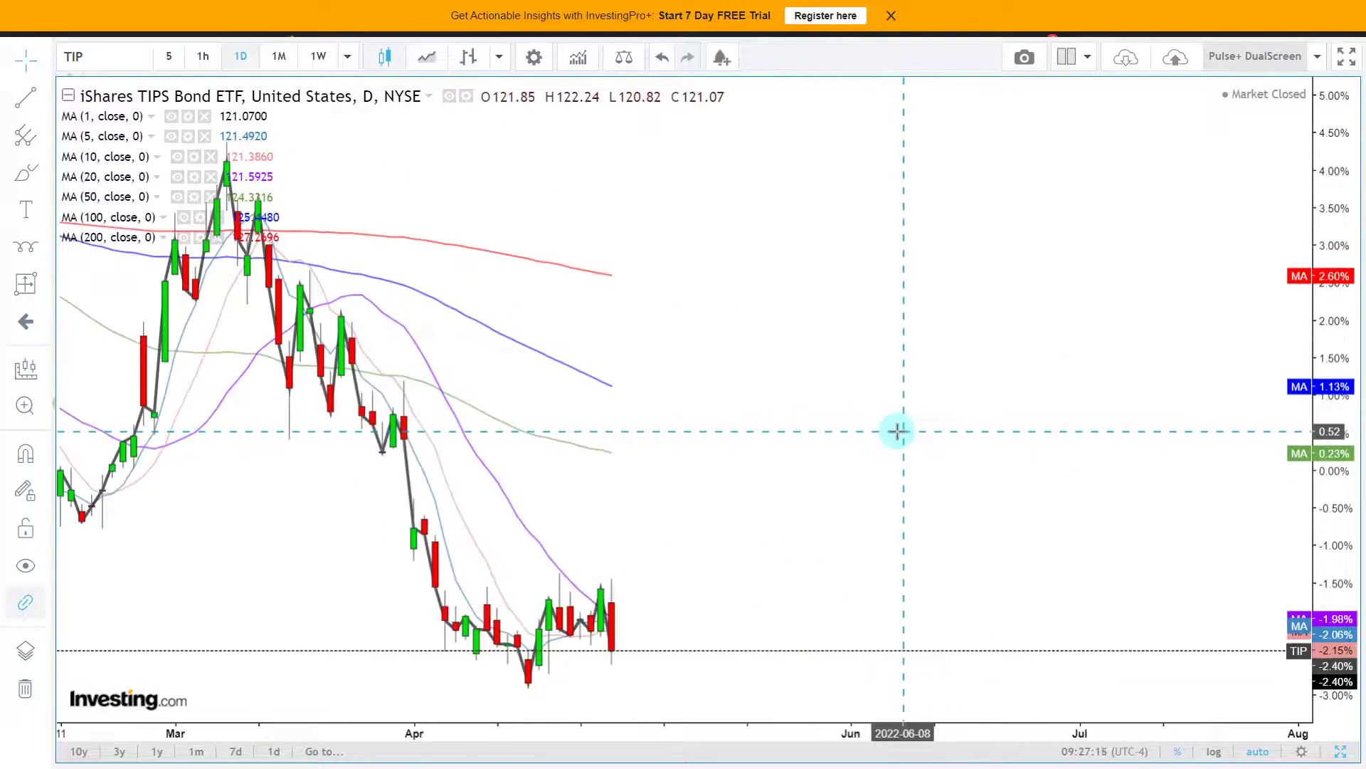
scroll(899, 432, down, 5)
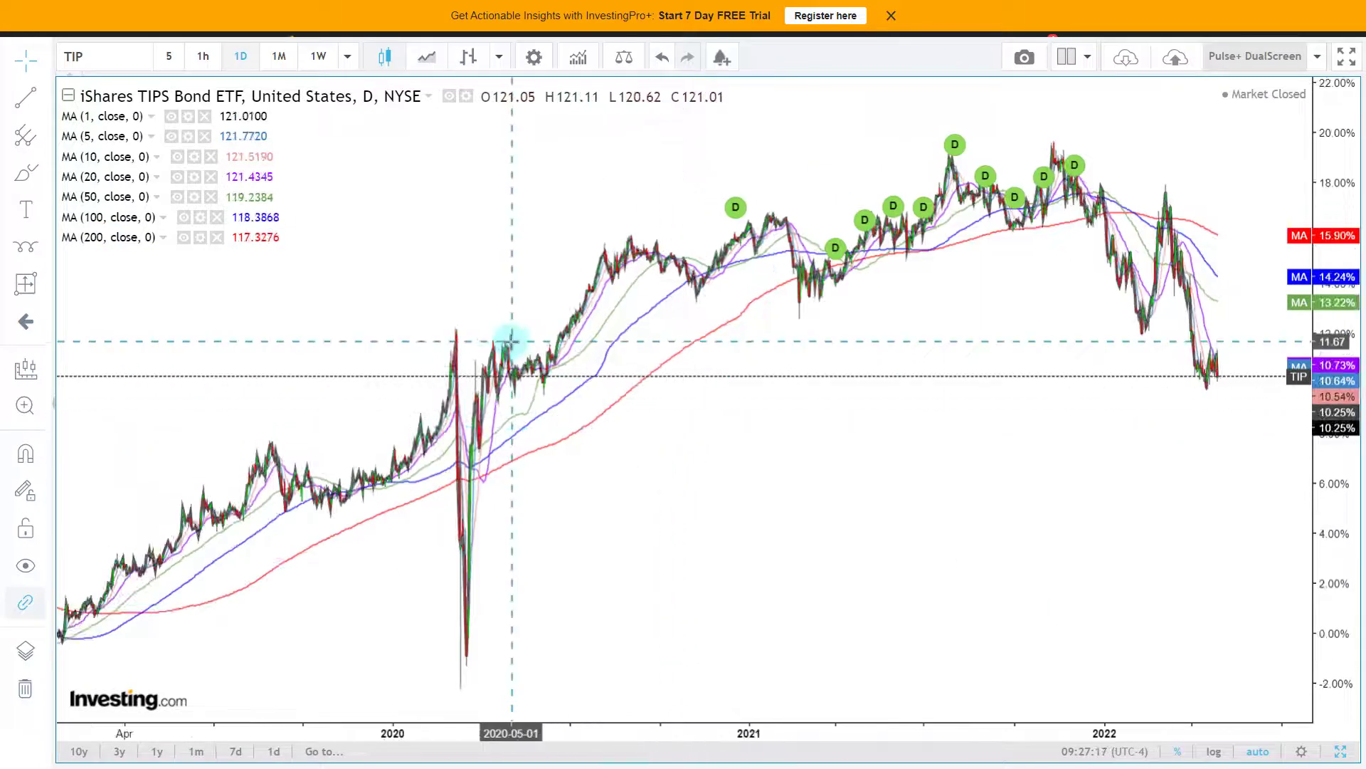
scroll(531, 347, up, 1)
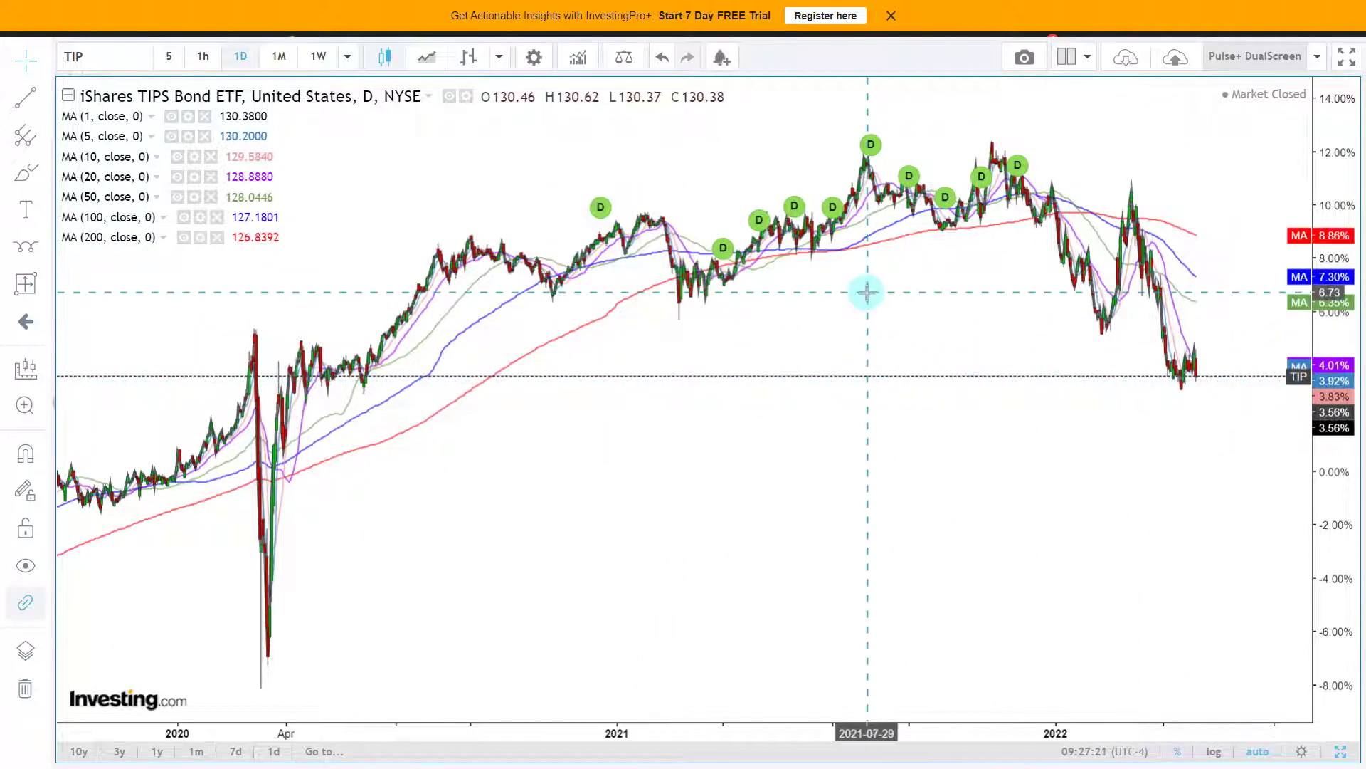
Mark the latest 2022 price lows on the daily chart with a temporary on-screen arrow, then clear it.
key(ctrl+shift+p)
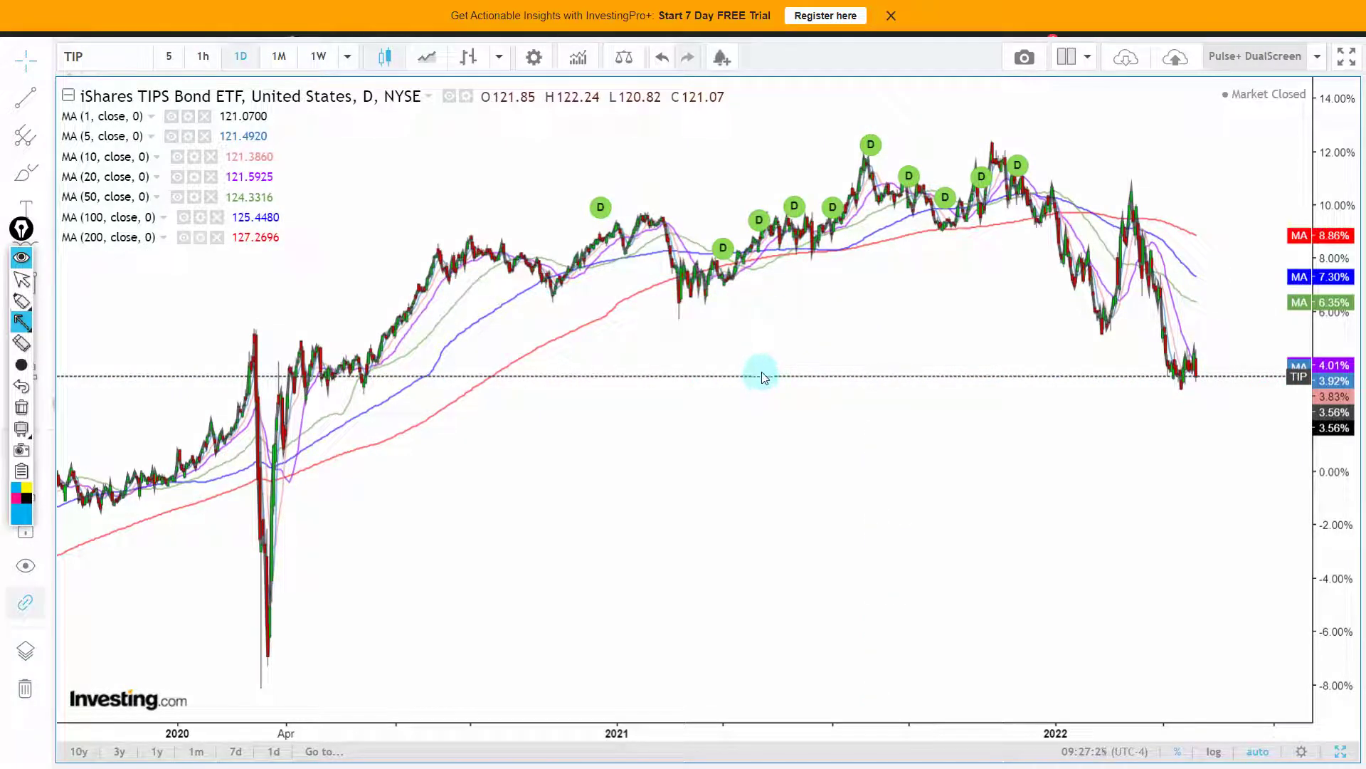
mouse_move(762, 373)
mouse_down()
mouse_move(377, 374)
mouse_move(1174, 378)
mouse_move(1160, 364)
mouse_up()
key(Escape)
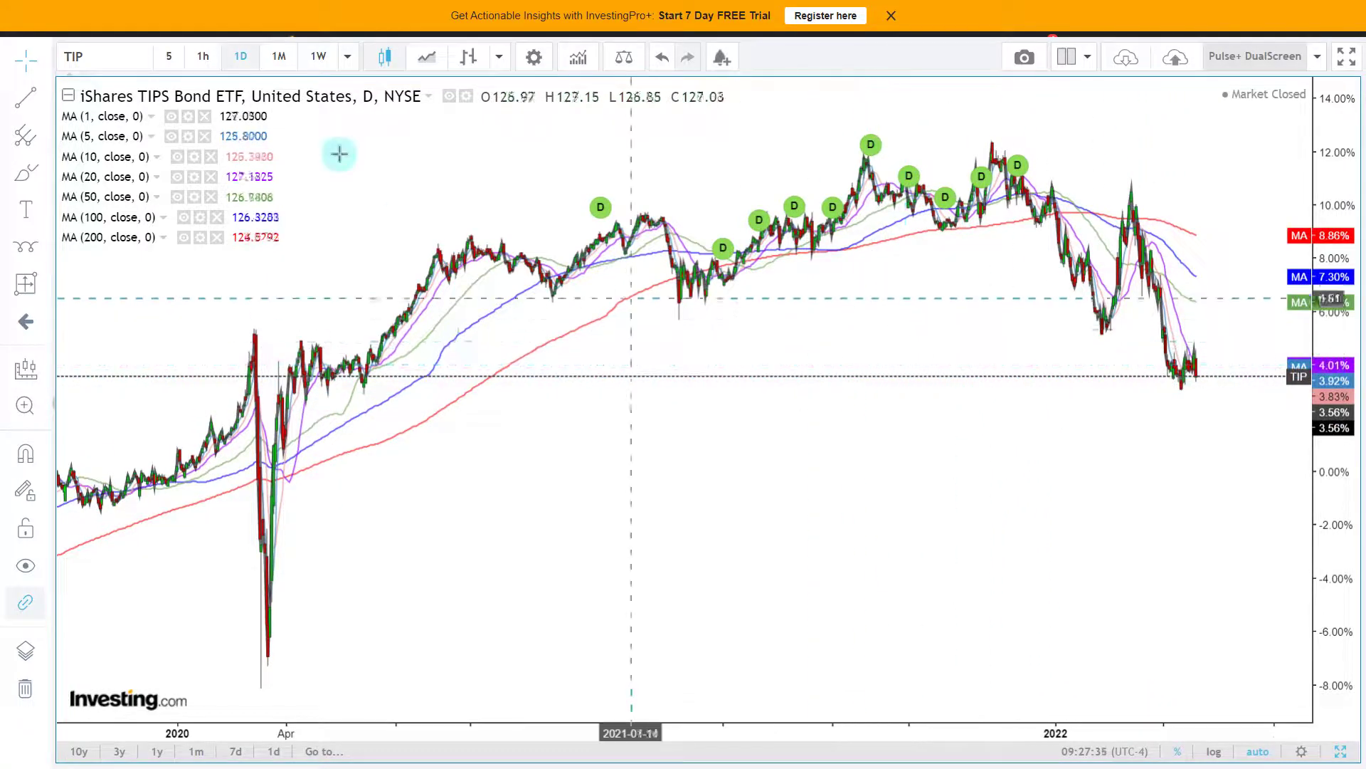
Switch TIP to the weekly interval and restore the split layout with the MACD, Accum/Dist, RSI and PPO chart.
click(318, 56)
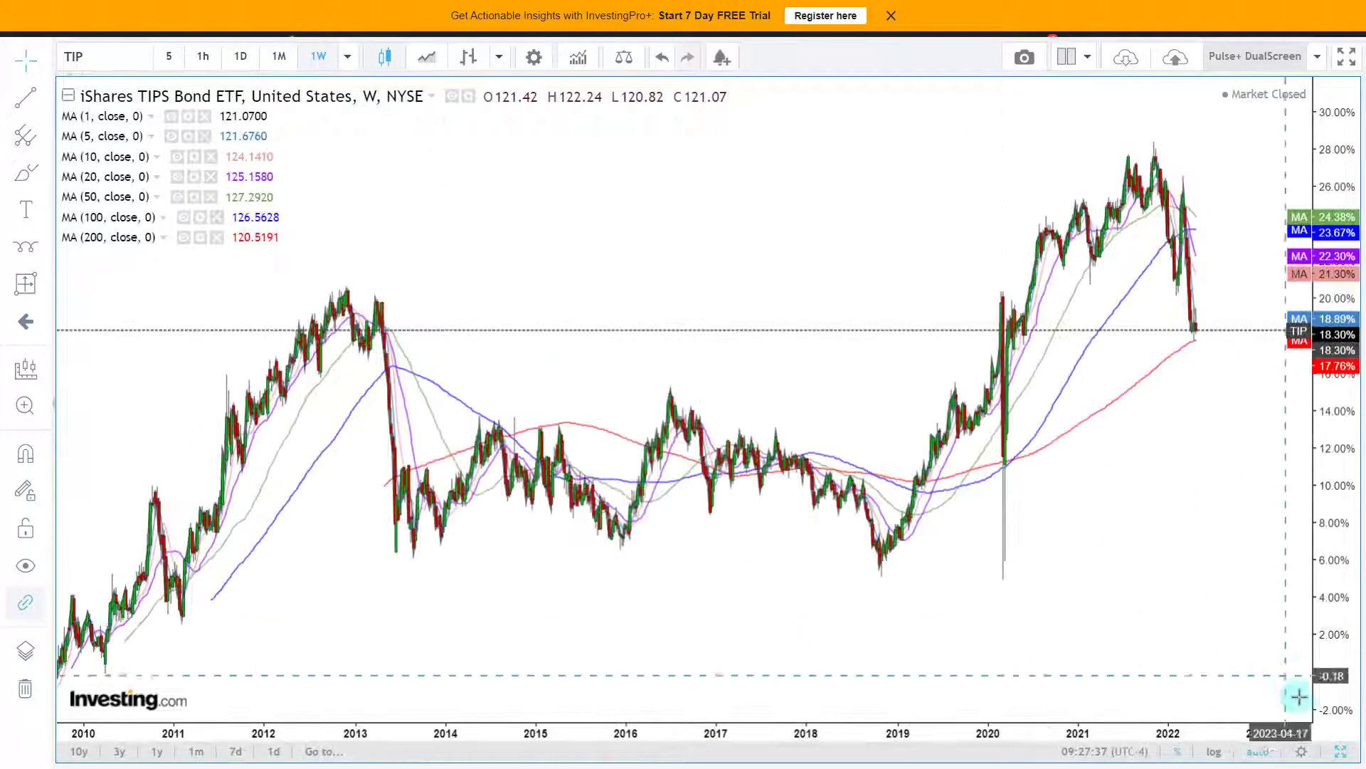
click(1348, 760)
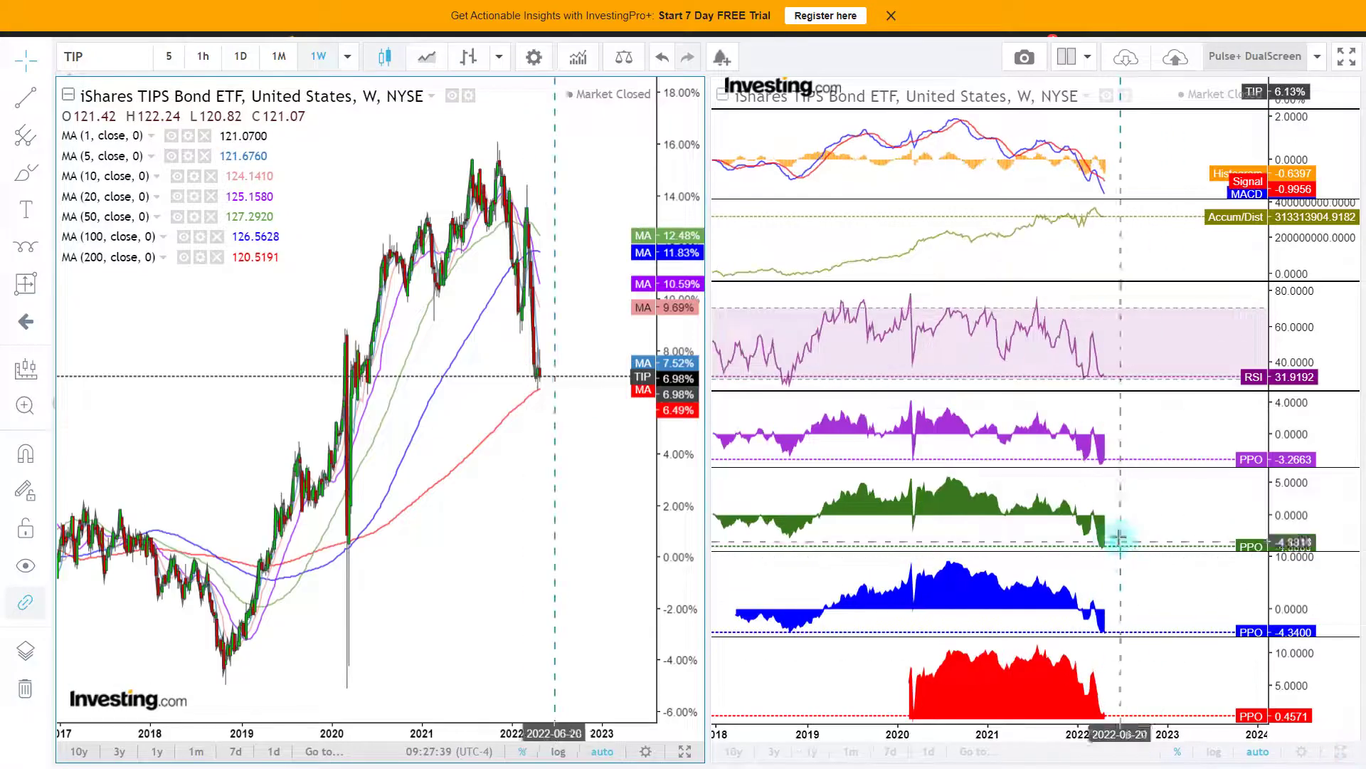
scroll(1143, 426, down, 3)
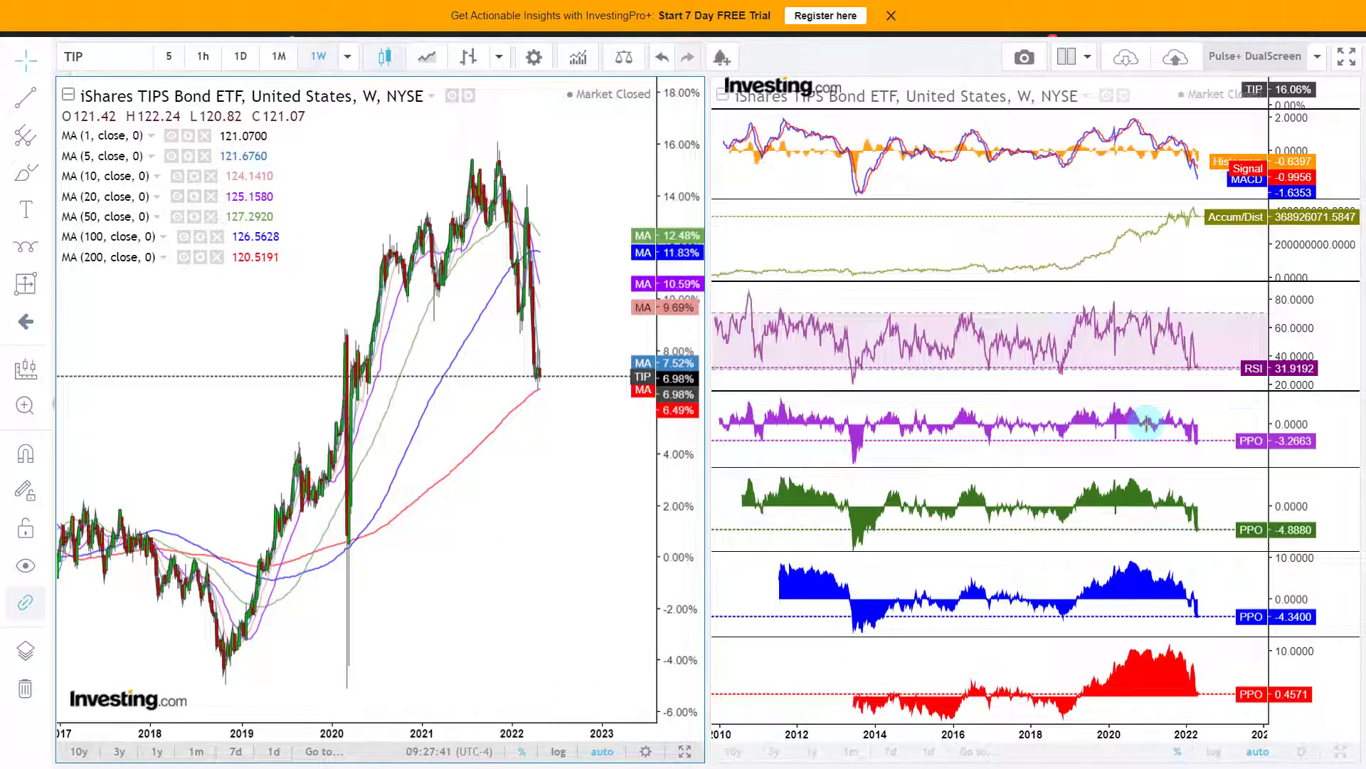
scroll(1147, 423, up, 3)
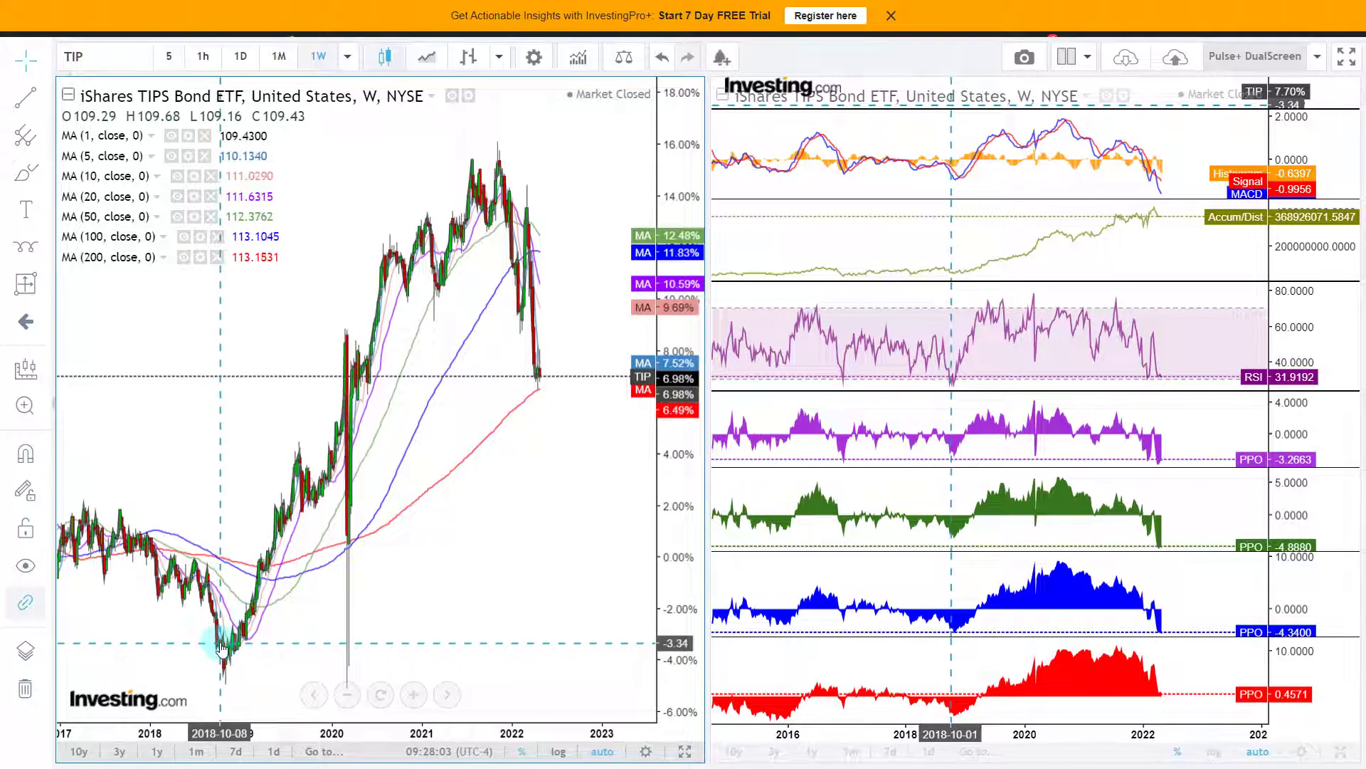
click(25, 283)
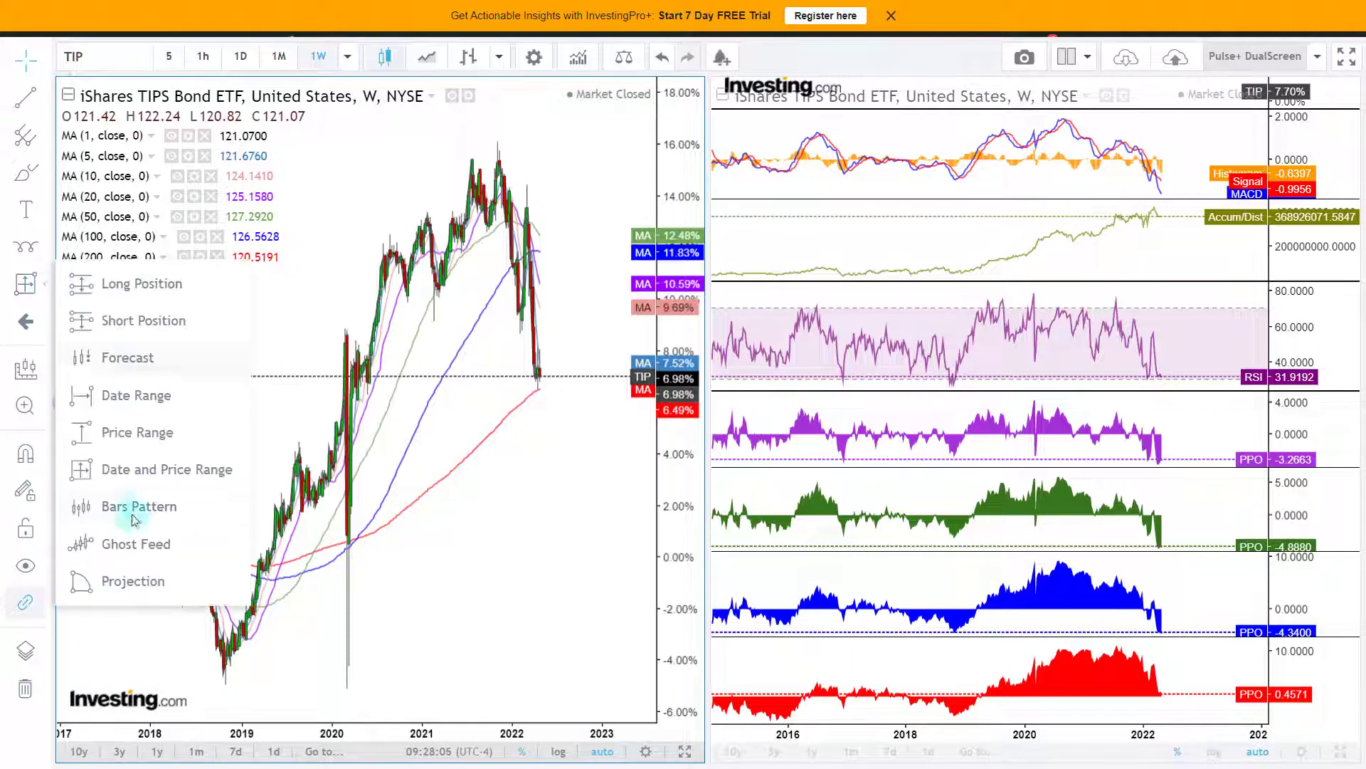
click(149, 469)
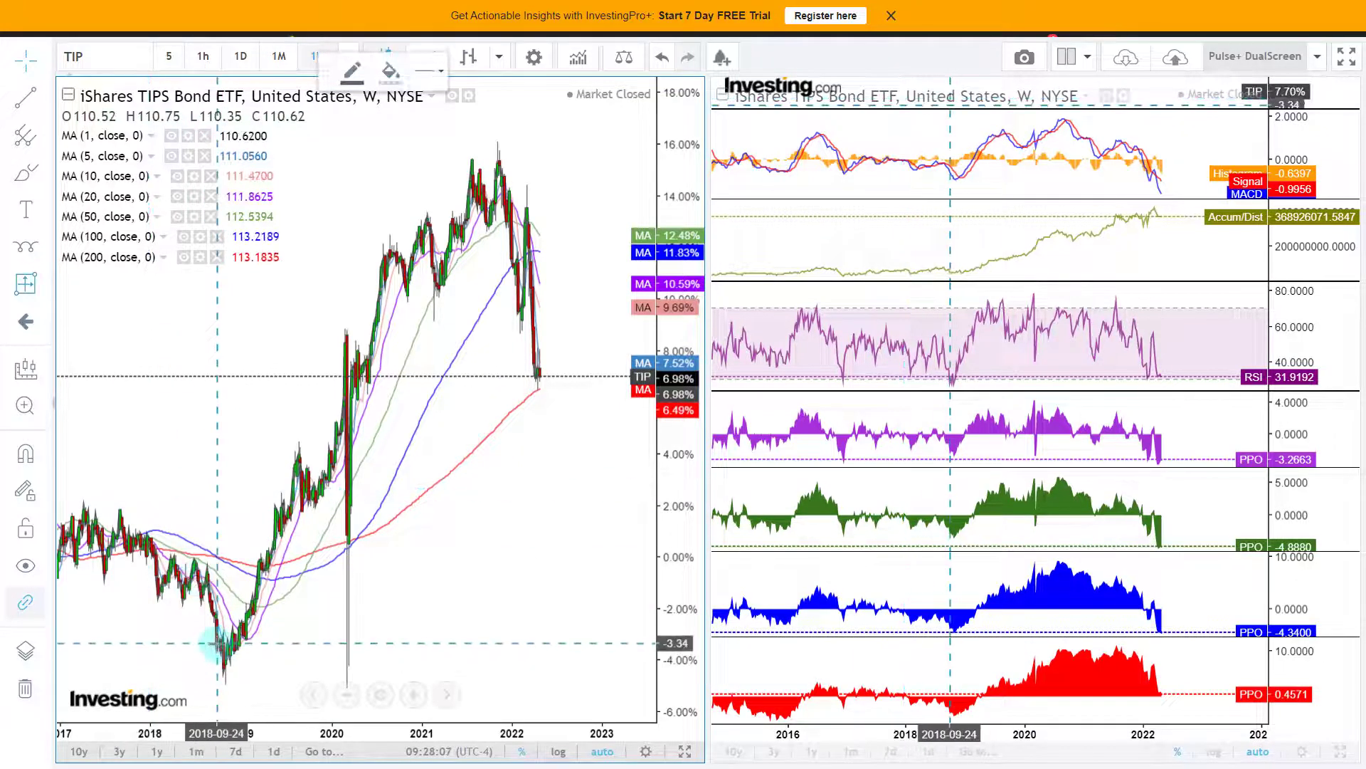
click(217, 643)
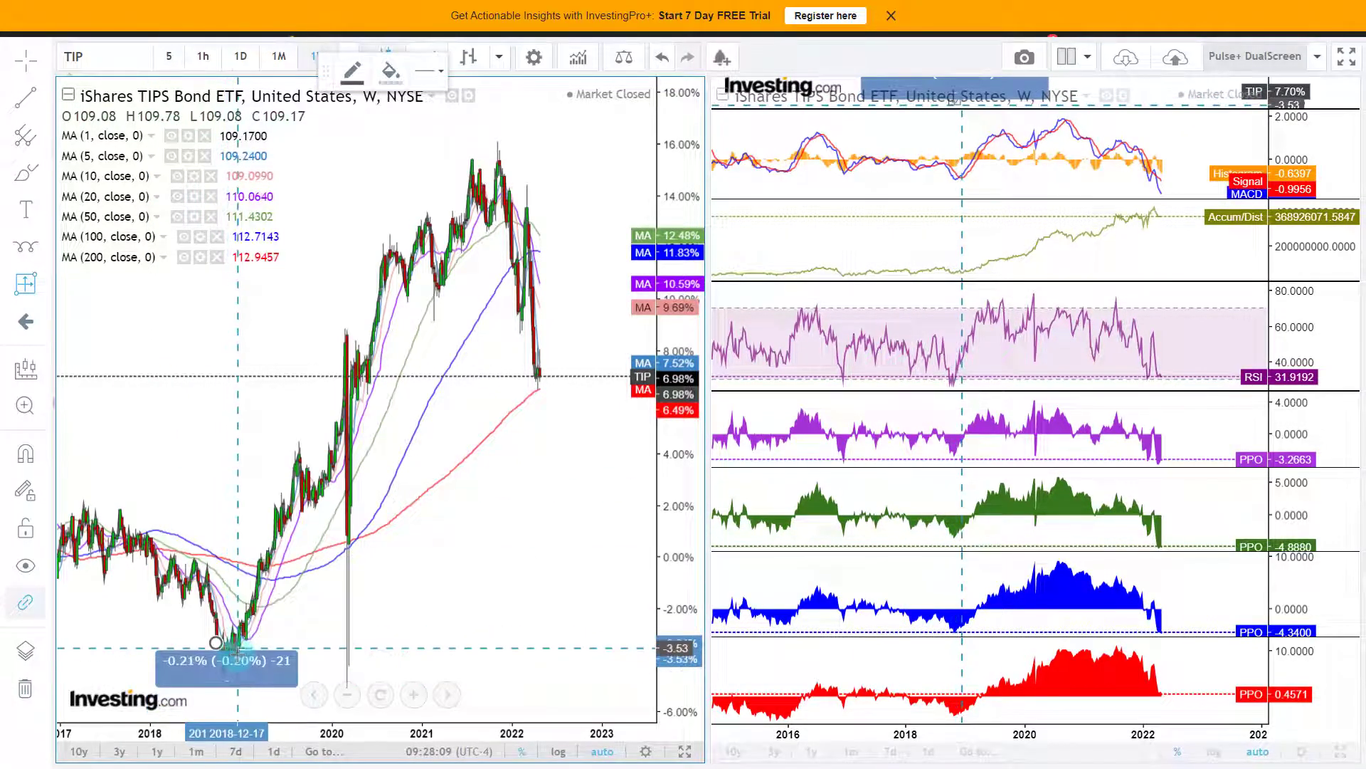
key(Escape)
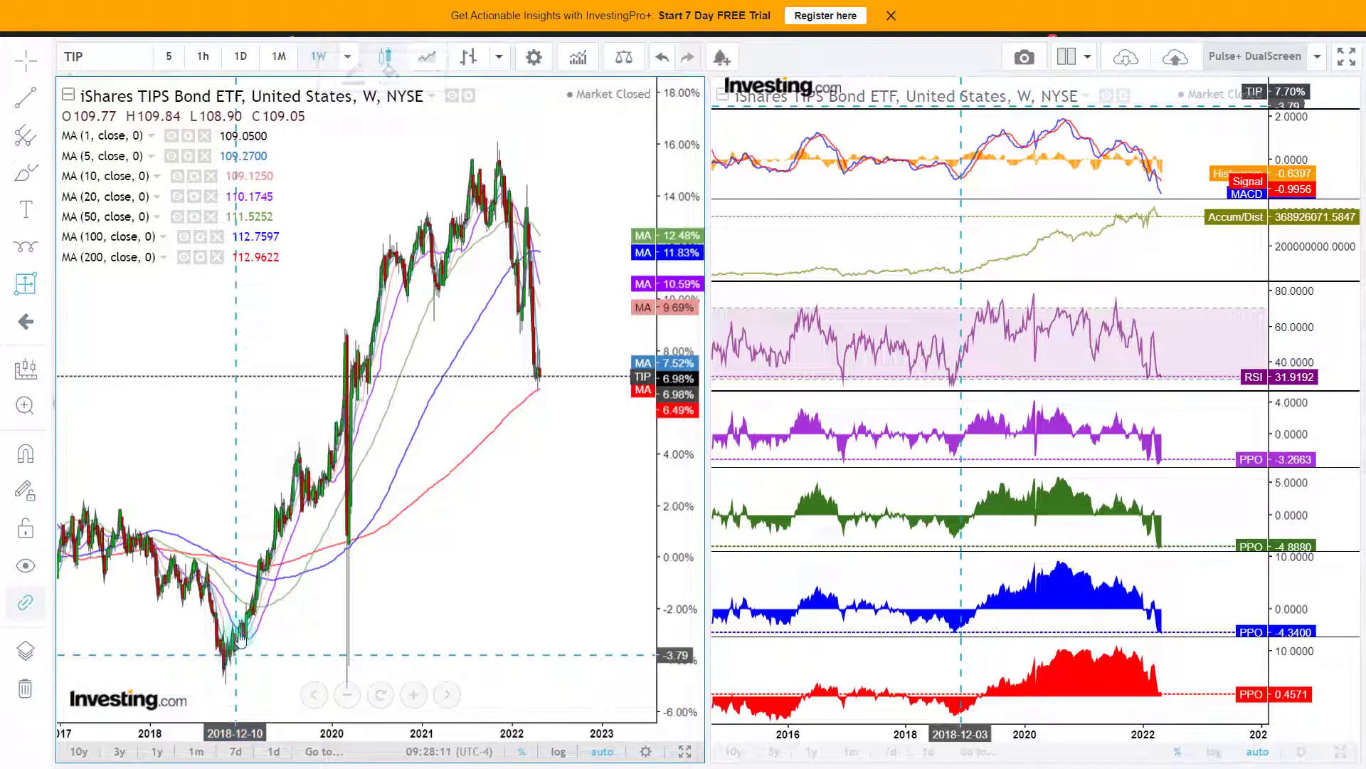
Compare TIP's latest weekly RSI and PPO levels with their earlier lows since 2007.
scroll(329, 492, down, 2)
scroll(1051, 502, down, 3)
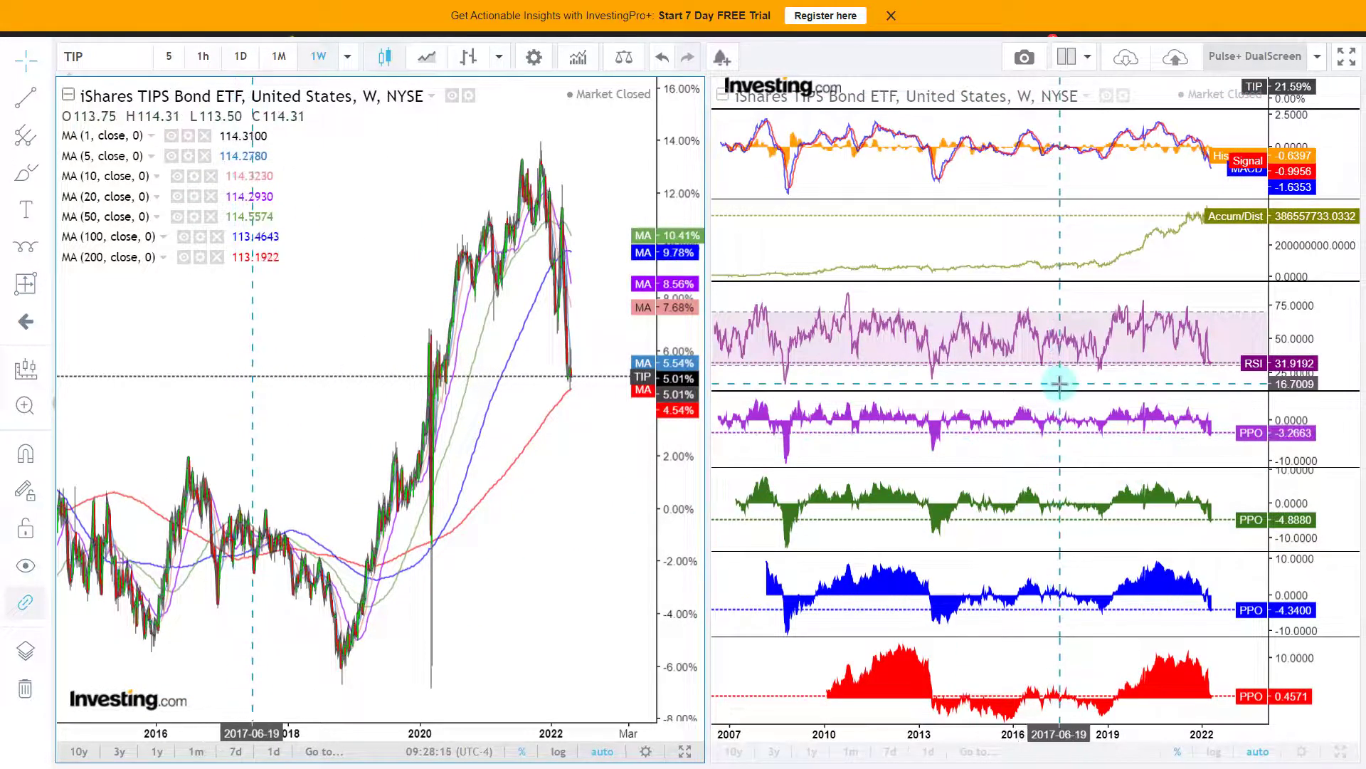
scroll(1059, 385, up, 3)
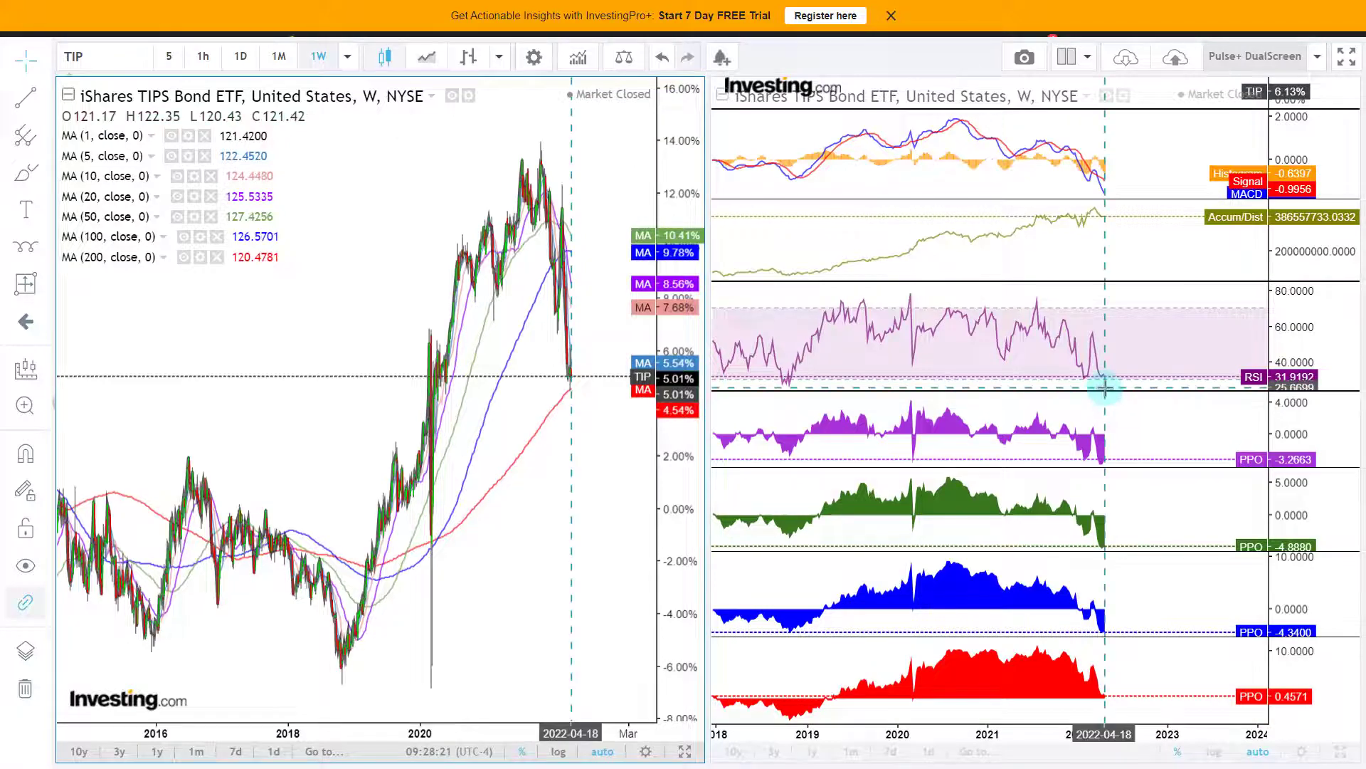
Switch both TIP charts to the daily interval and compare the 2022 candles with the MACD, RSI and PPO indicators.
click(245, 51)
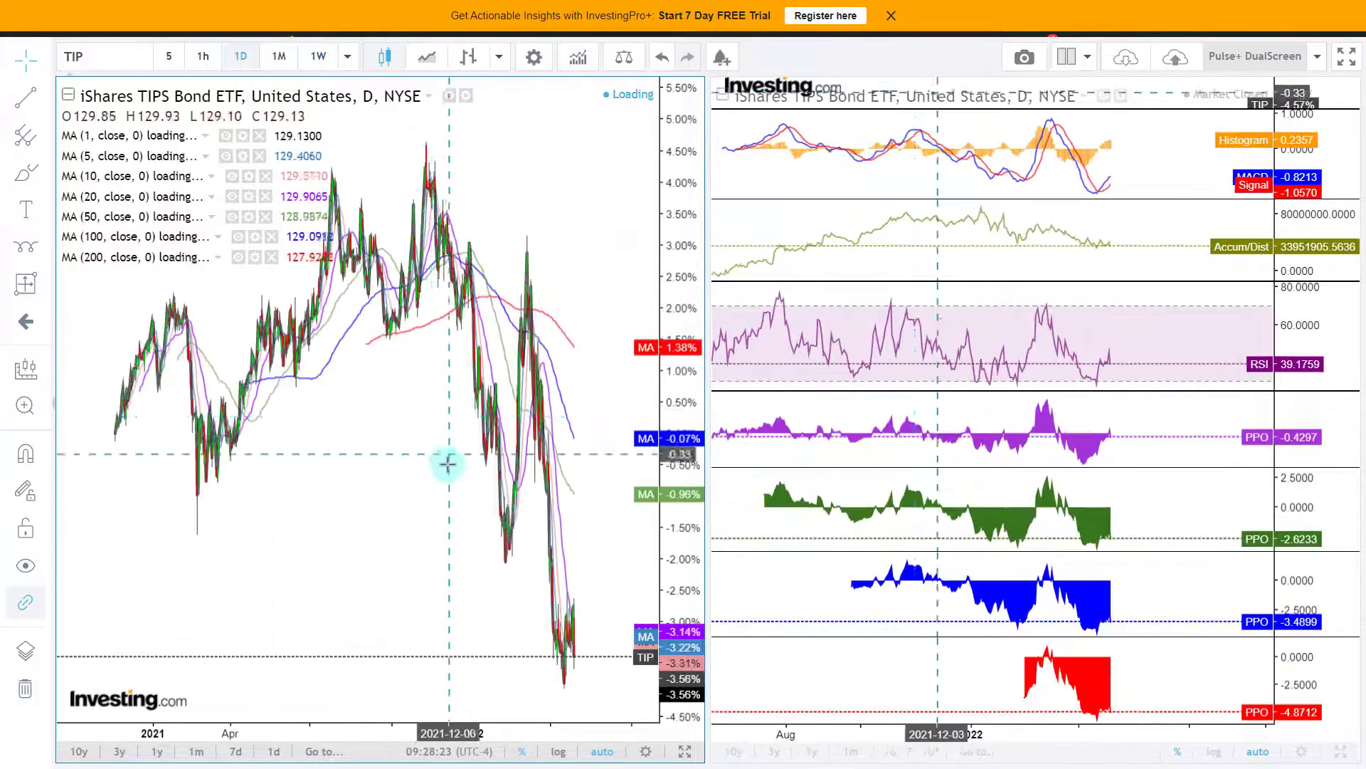
scroll(1059, 401, up, 5)
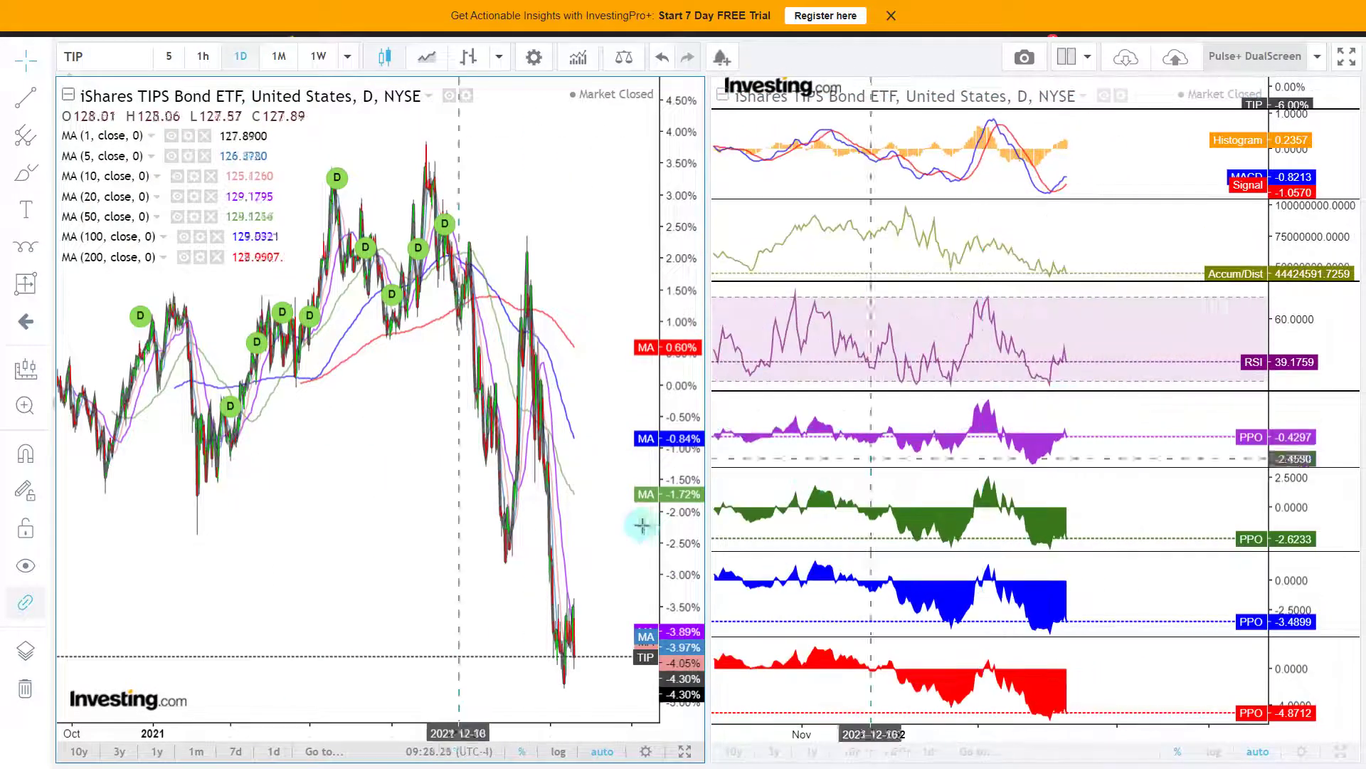
scroll(623, 525, up, 5)
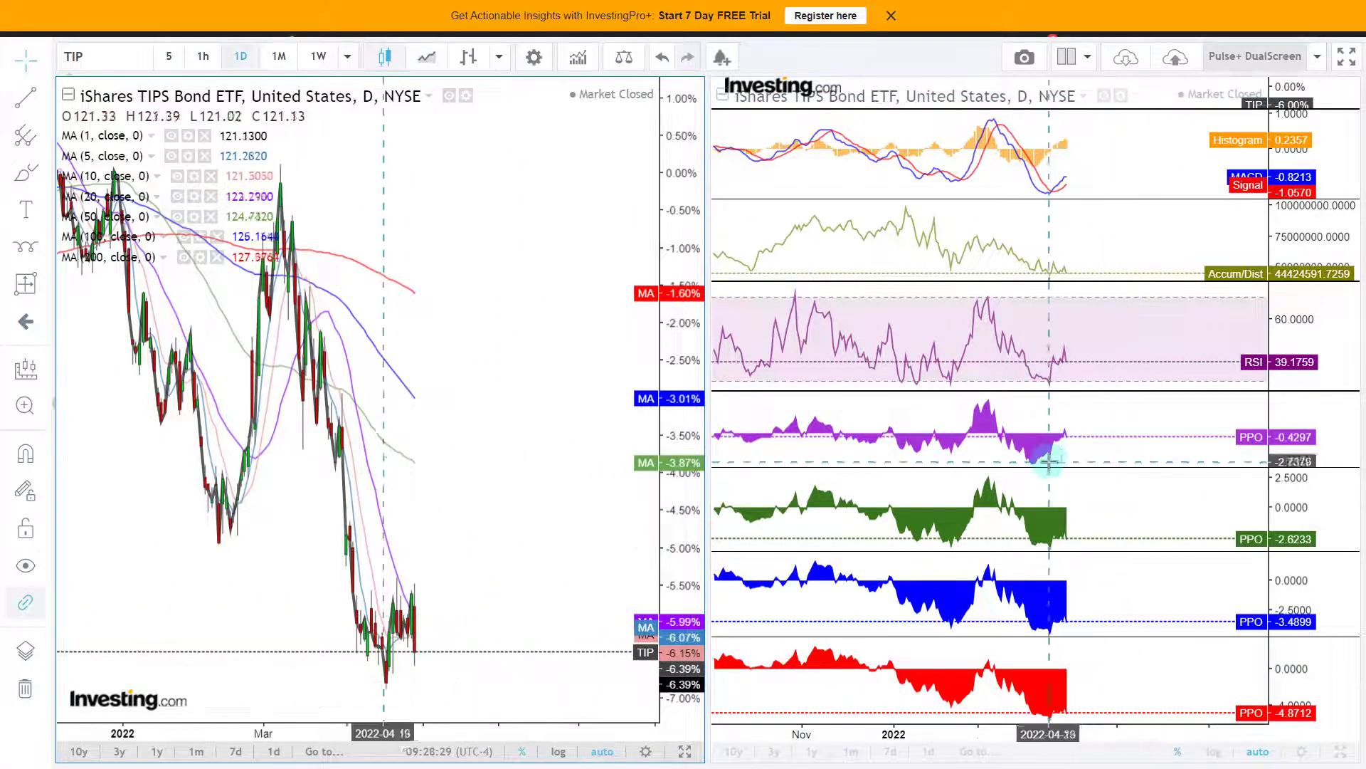
scroll(466, 517, up, 5)
drag(466, 517, 546, 489)
scroll(1025, 427, down, 5)
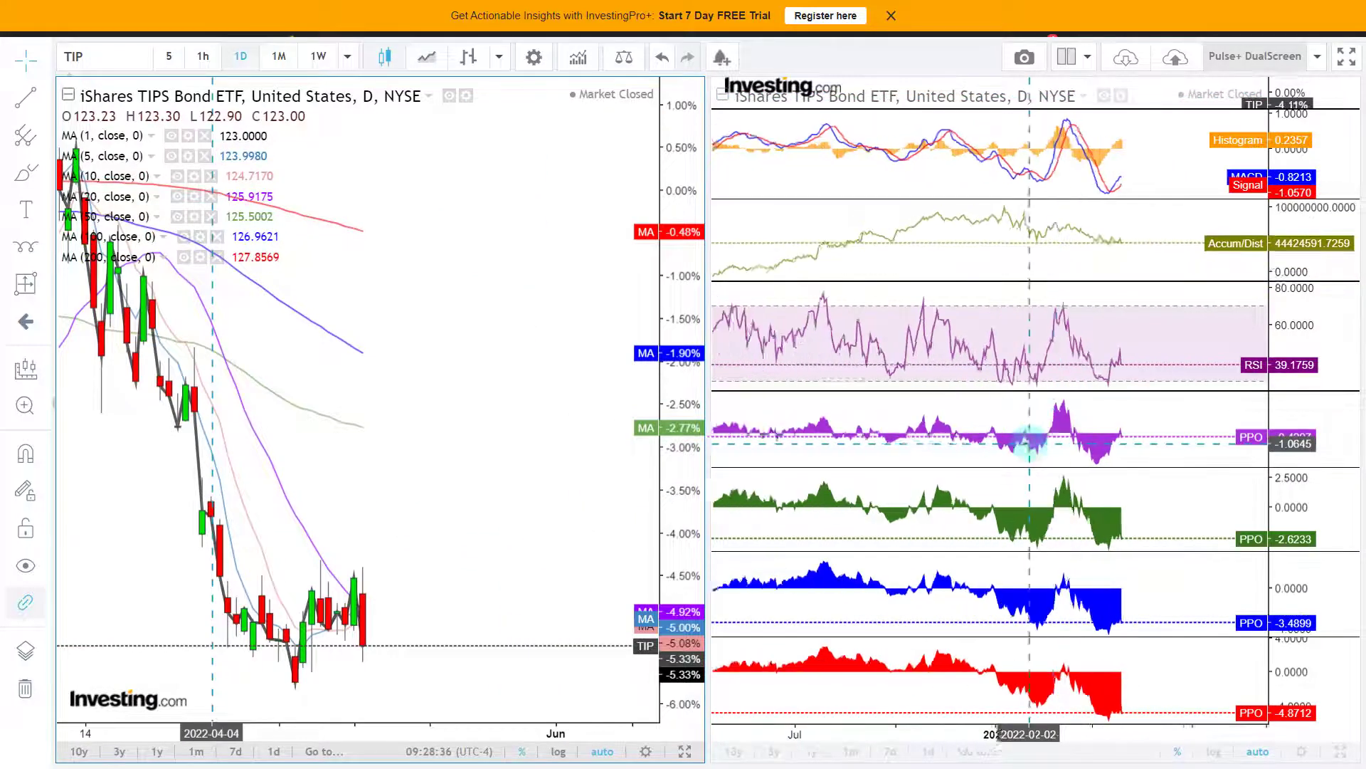
scroll(585, 422, down, 4)
scroll(572, 413, down, 3)
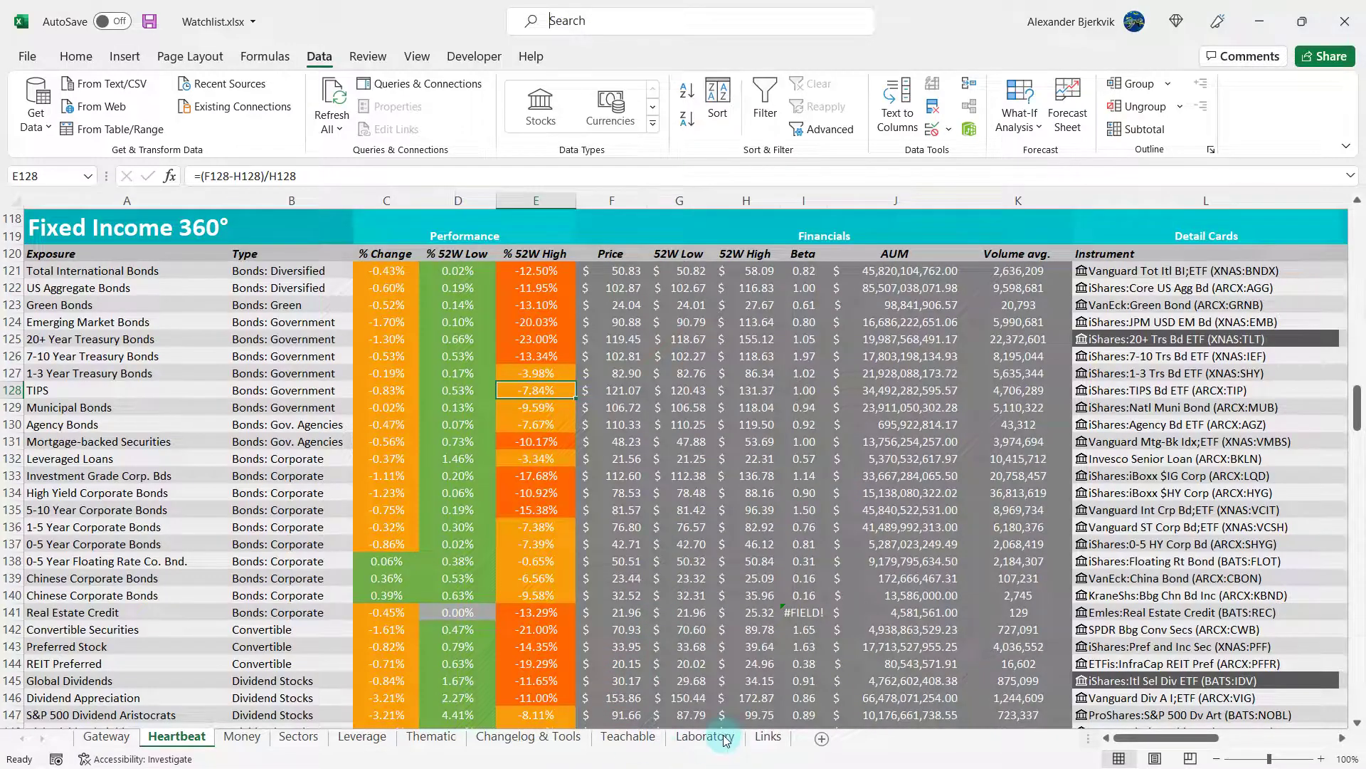
In Watchlist.xlsx's Laboratory sheet, enter "200 WMA Support" as the Line in the Sand for the TIPS Bonds ETF row.
click(726, 737)
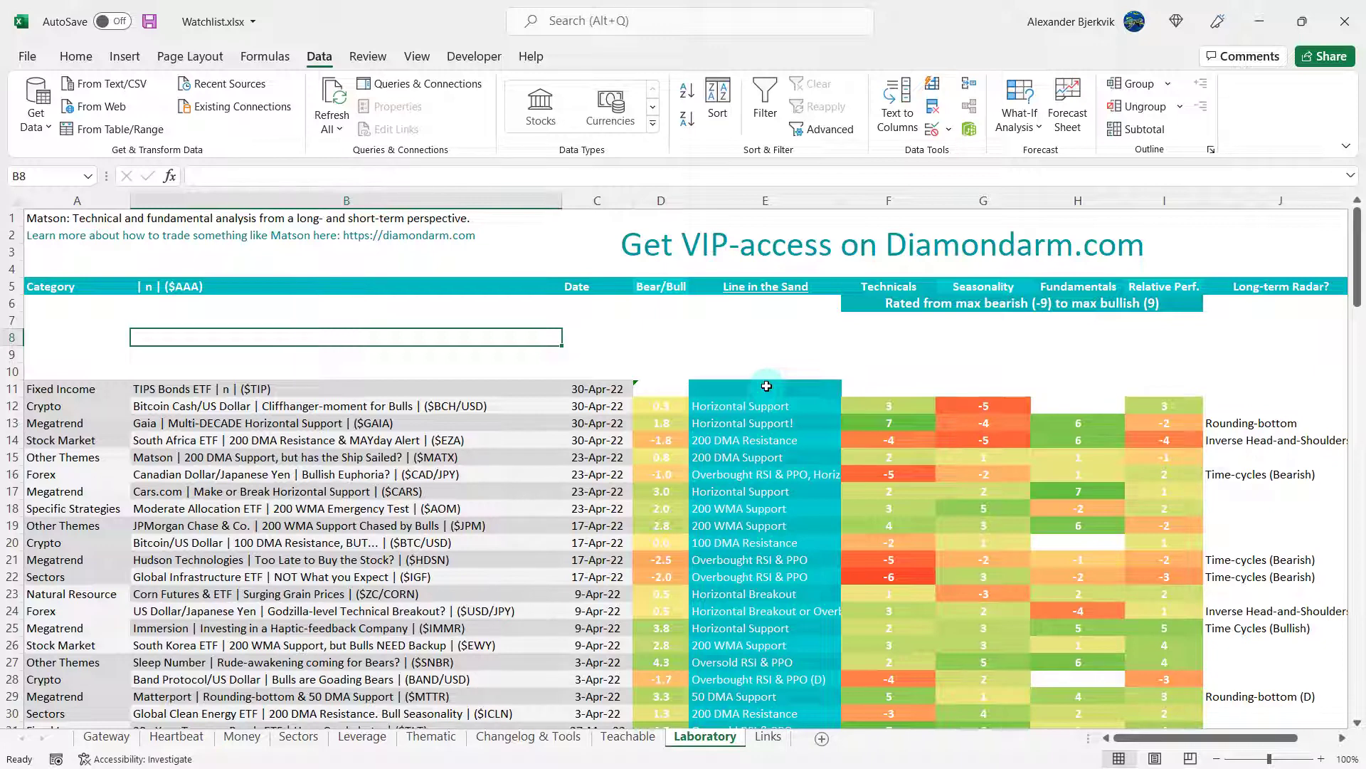
click(773, 305)
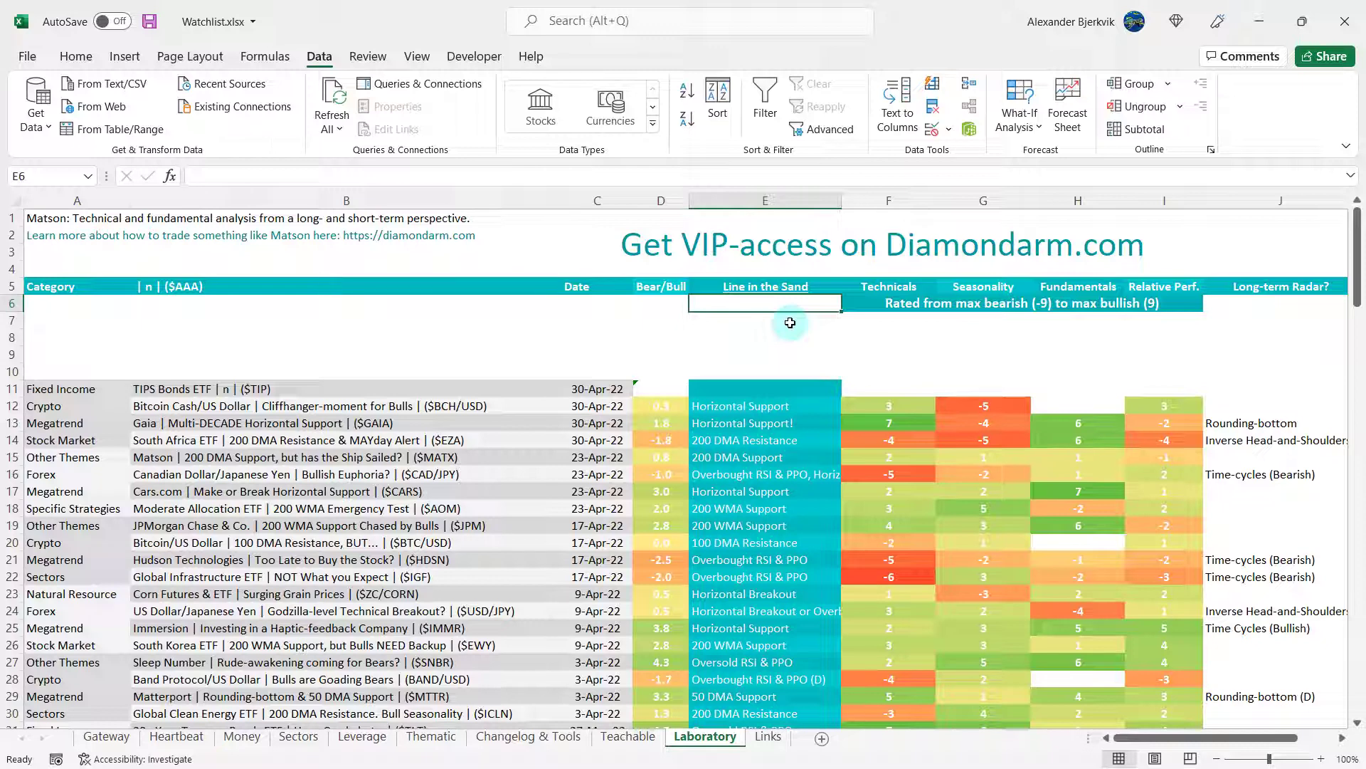
click(794, 384)
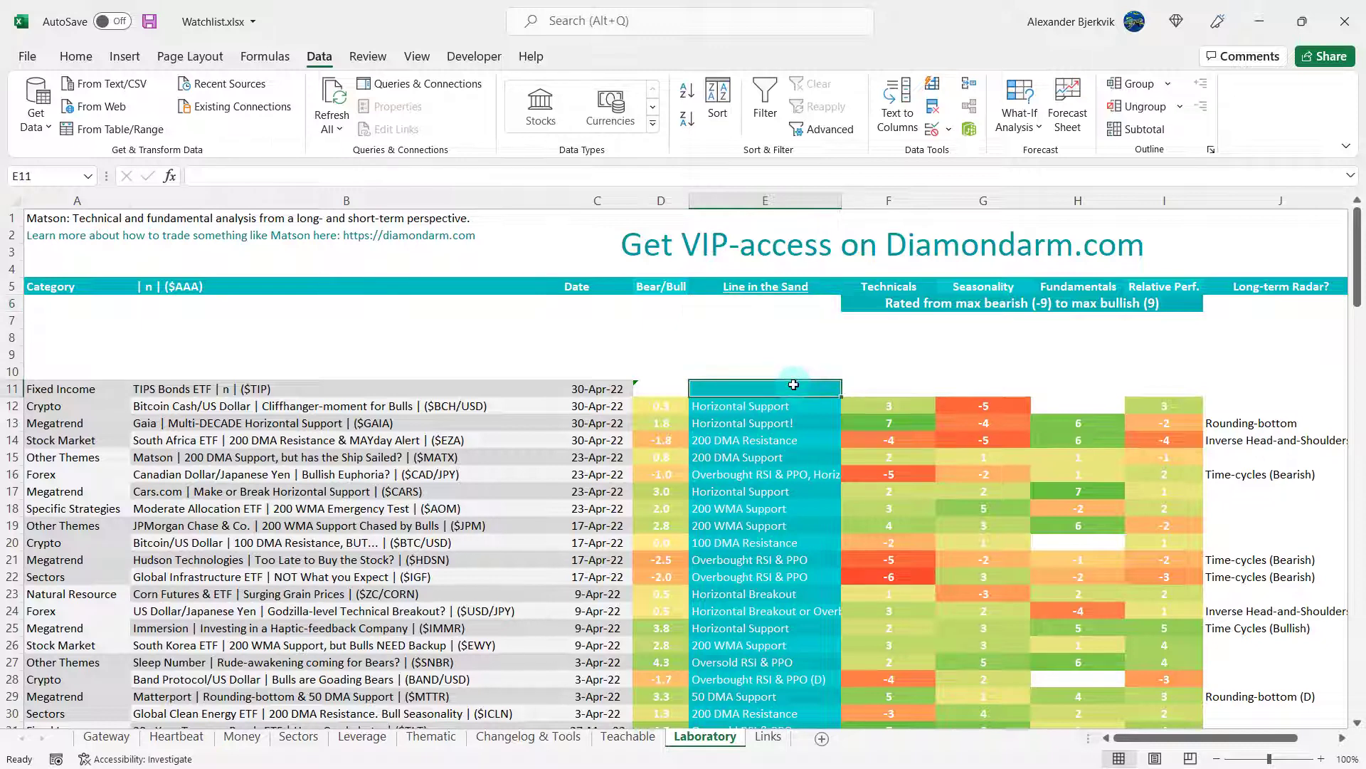
text(200)
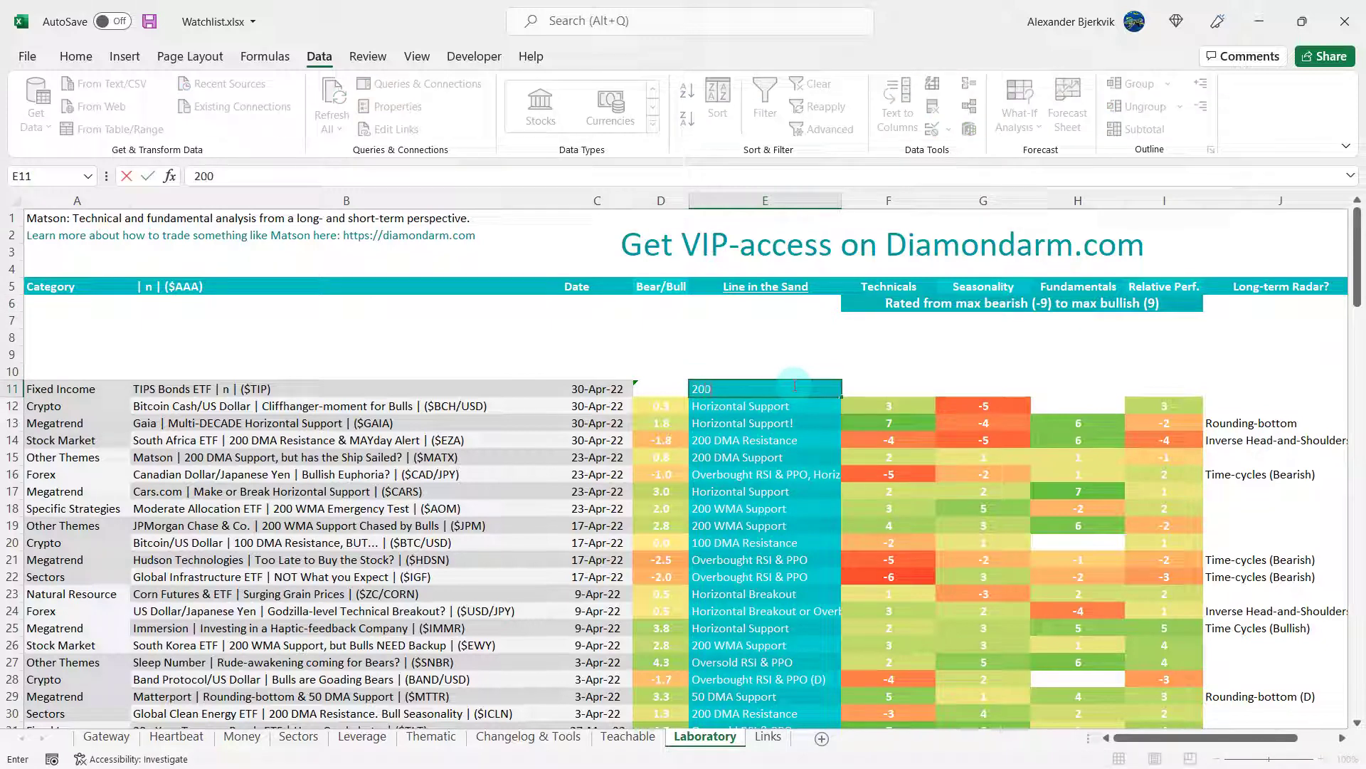
text( WMA Support)
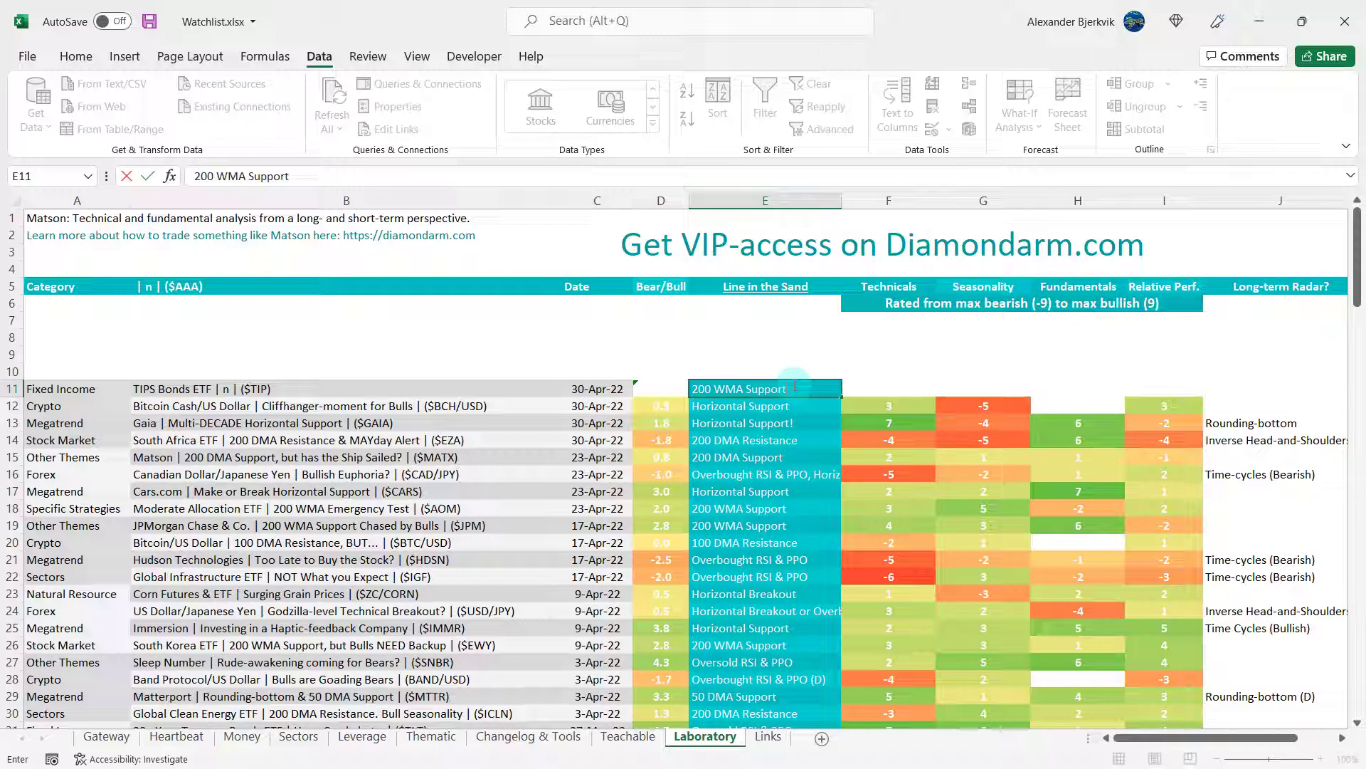
click(883, 388)
Rate the Technicals of the TIPS Bonds ETF row as 4.
click(915, 319)
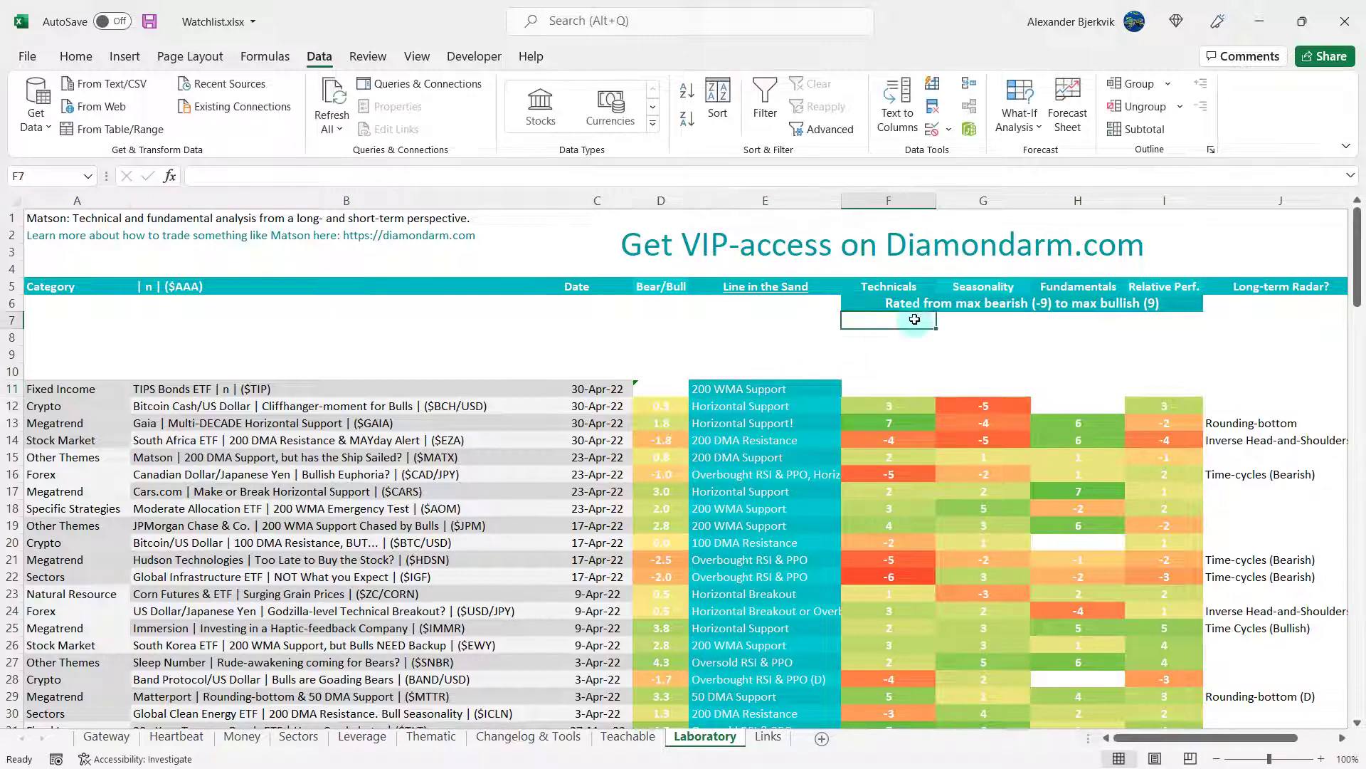
click(904, 389)
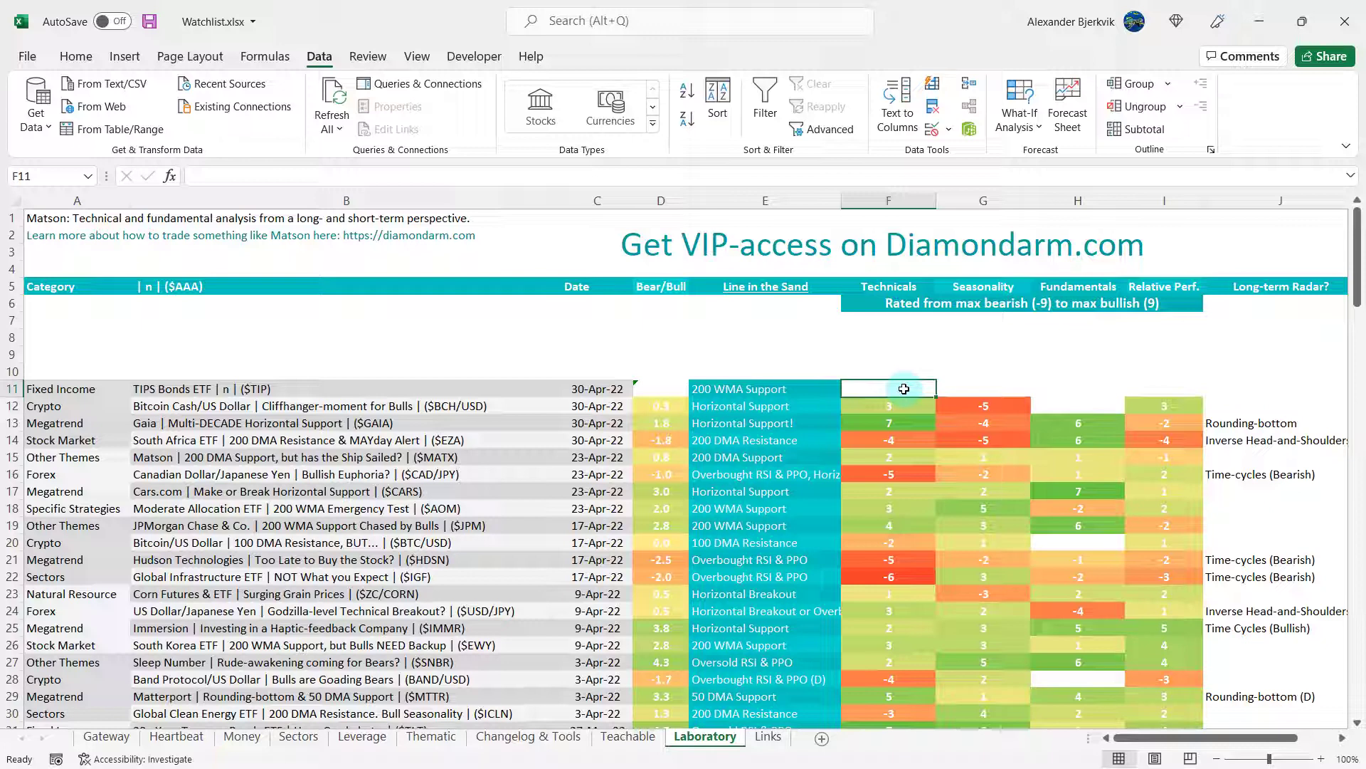
text(4)
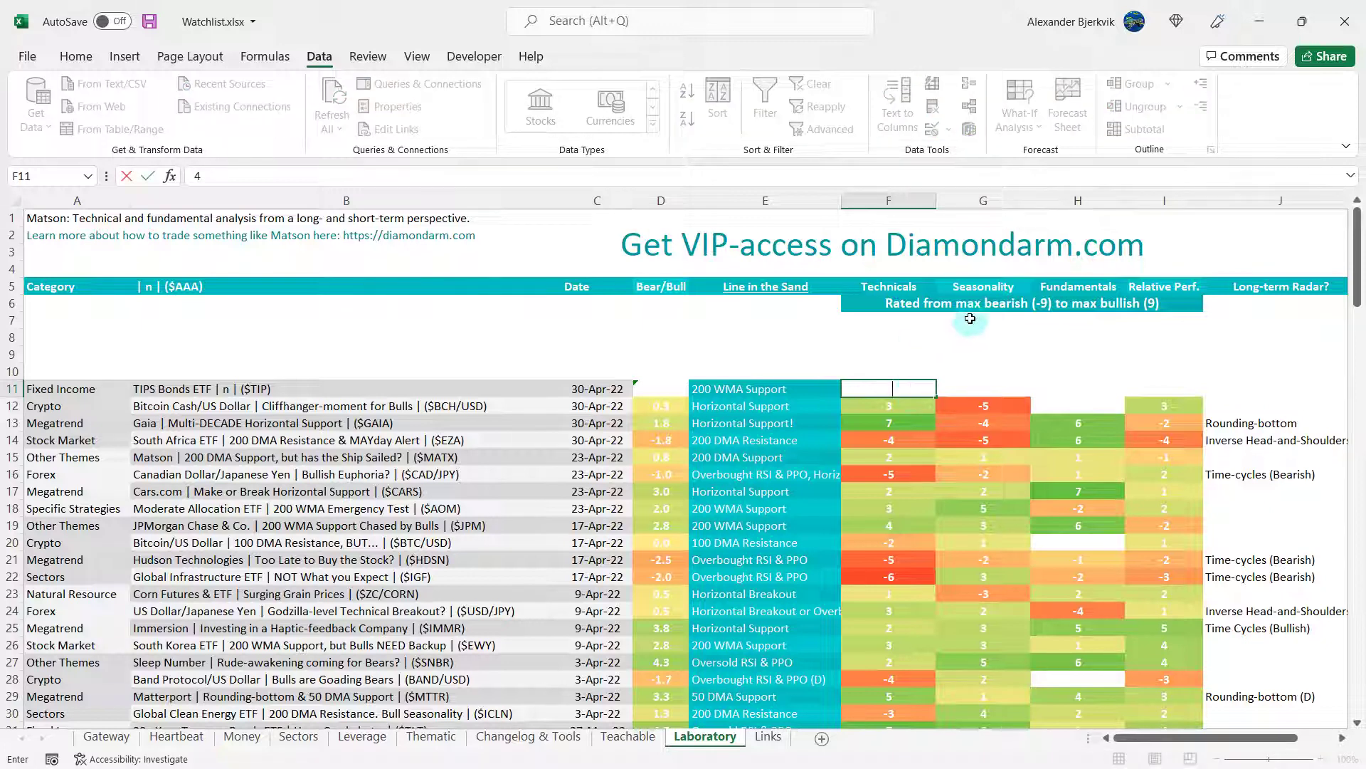
click(1017, 322)
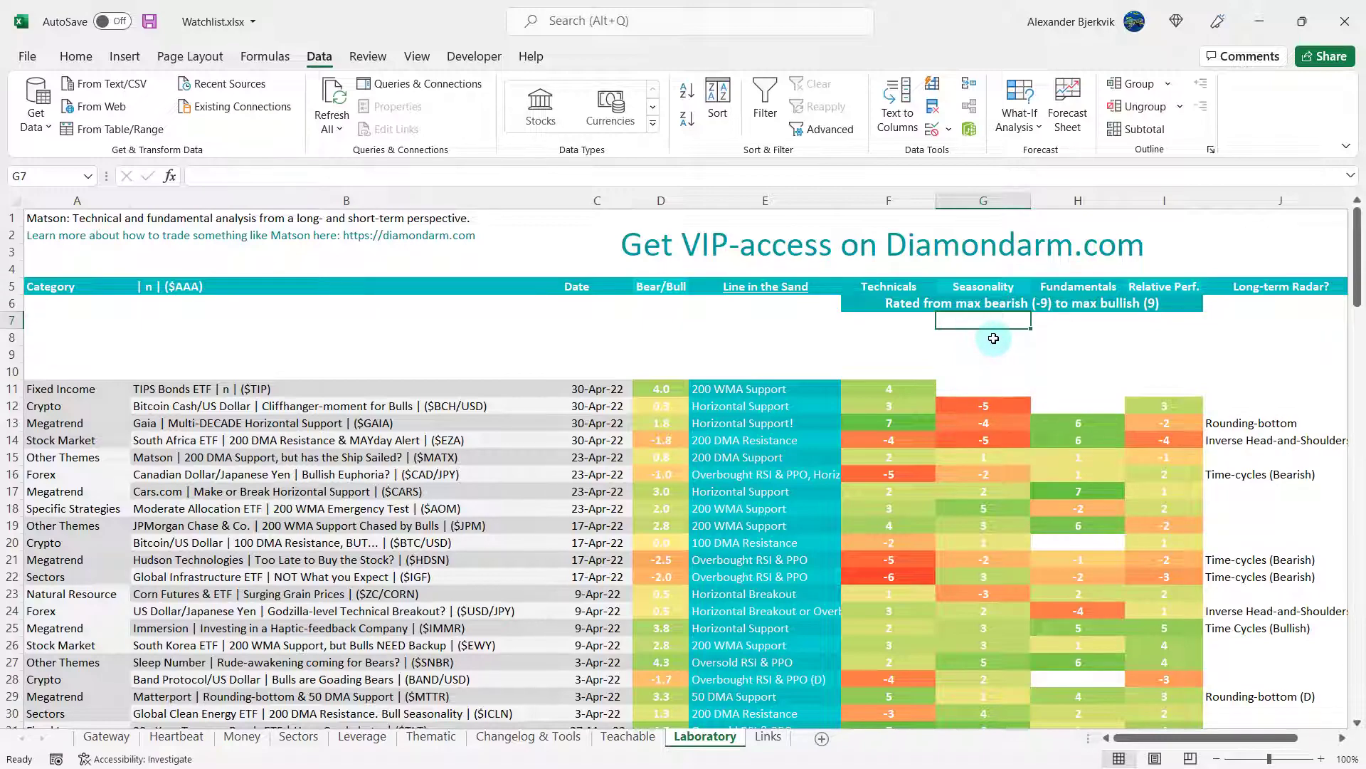
Examine TIP's monthly seasonality on StockCharts, extending the period from 5 to 10 and 20 years (2003 to 2022).
key(alt+Tab)
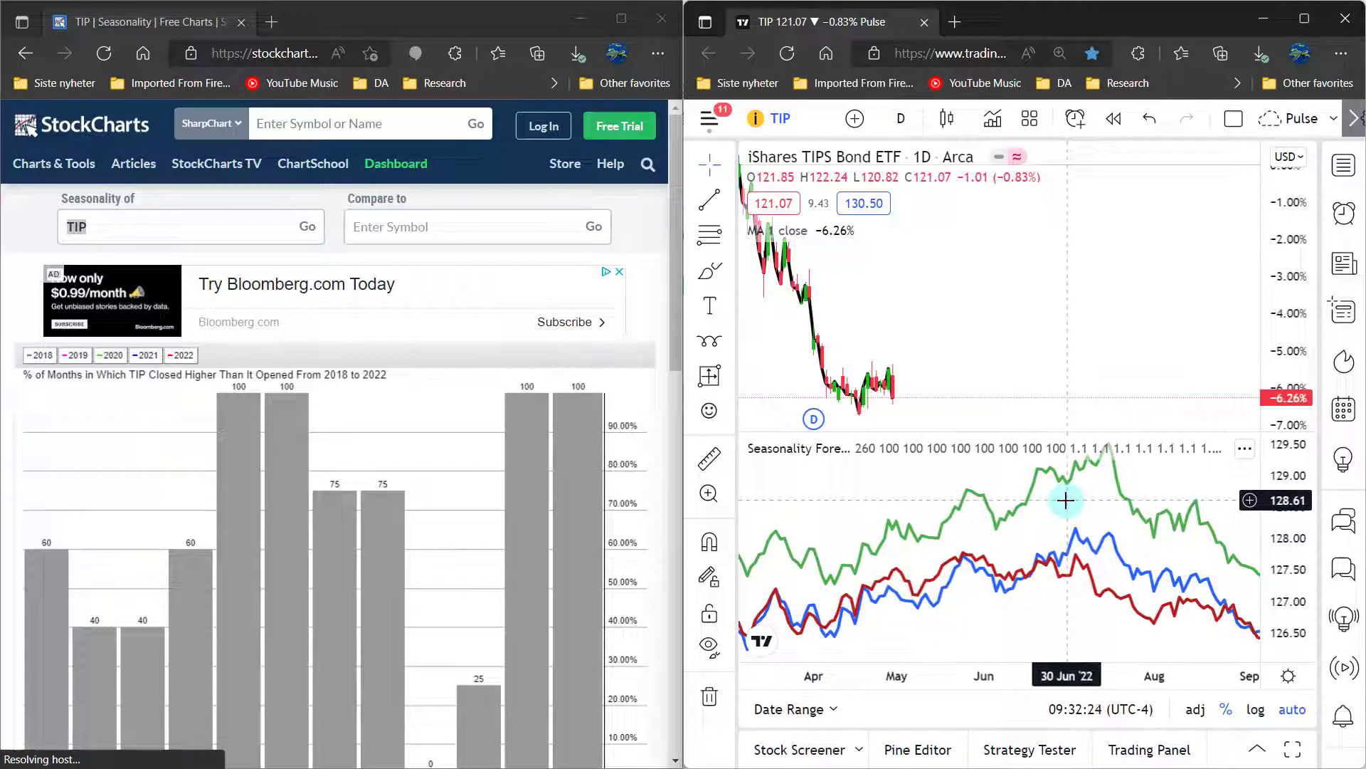
scroll(479, 478, down, 3)
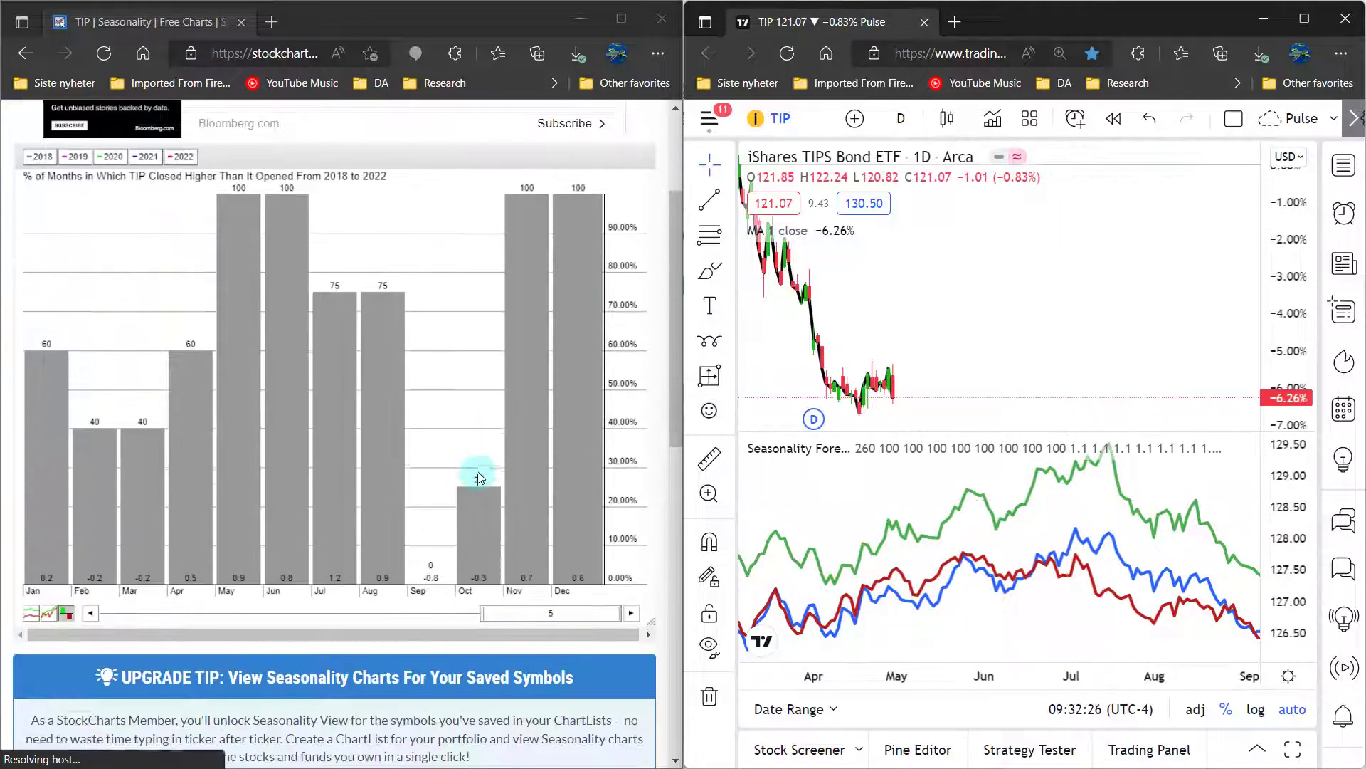
scroll(480, 477, up, 2)
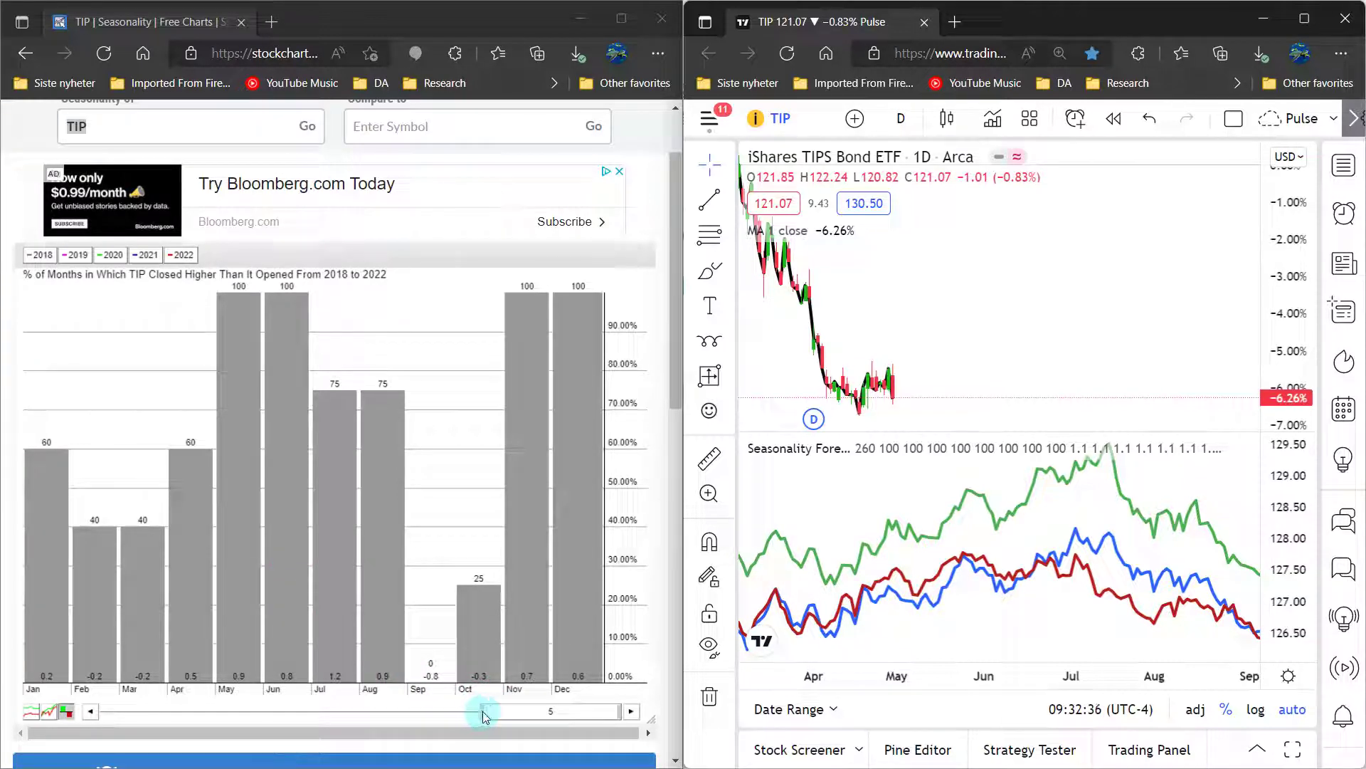
drag(485, 713, 360, 709)
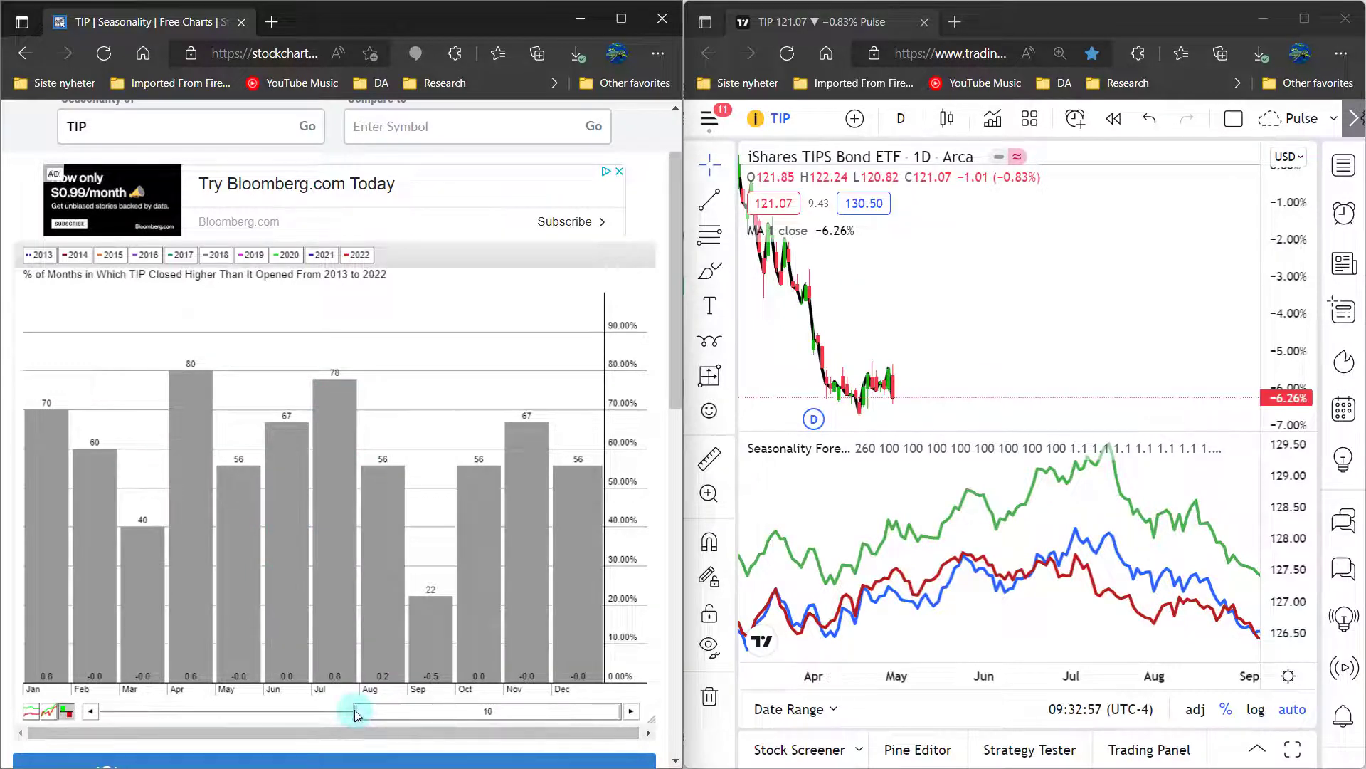
mouse_move(354, 710)
mouse_down()
mouse_move(7, 703)
mouse_move(131, 396)
mouse_move(114, 627)
mouse_move(138, 714)
mouse_move(11, 701)
mouse_move(60, 554)
mouse_up()
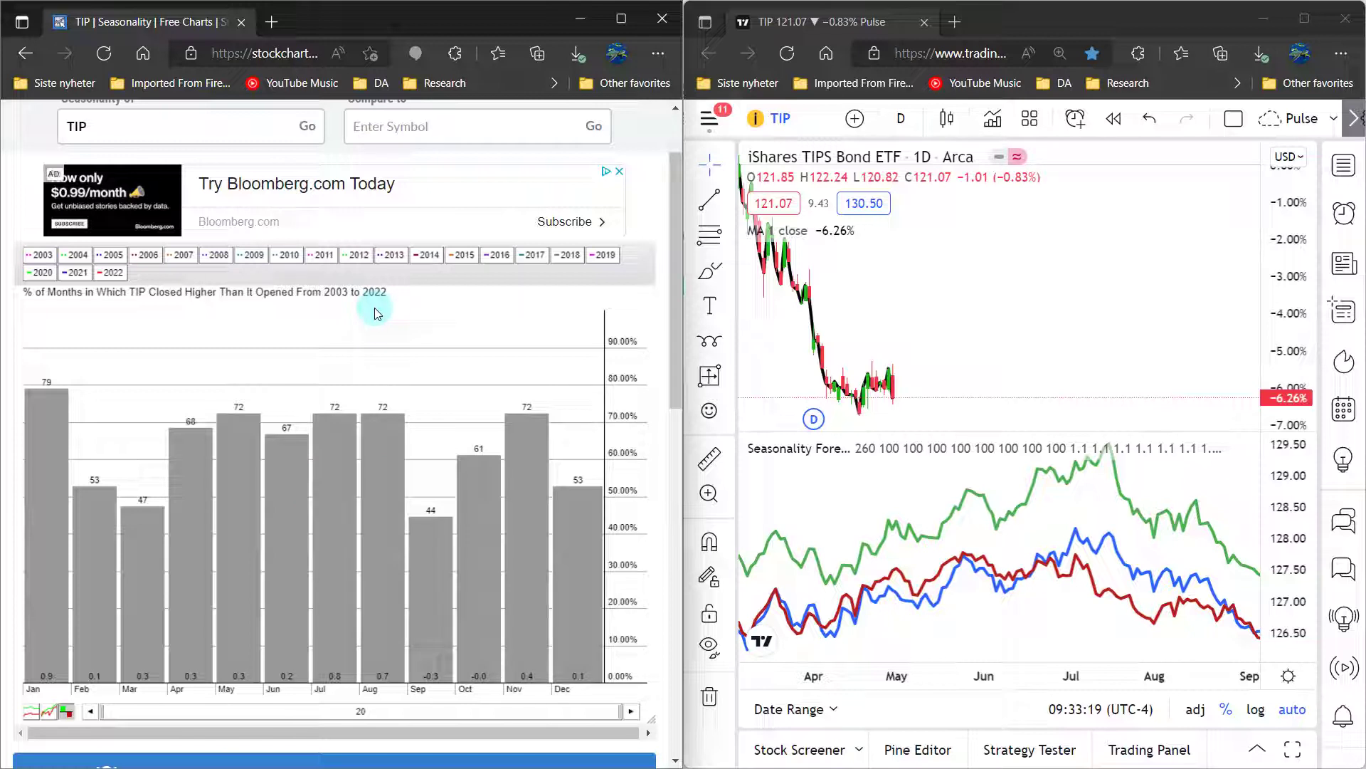
key(ctrl+shift+h)
mouse_move(395, 358)
mouse_down()
mouse_move(249, 415)
mouse_move(383, 466)
mouse_move(348, 345)
mouse_move(281, 378)
mouse_up()
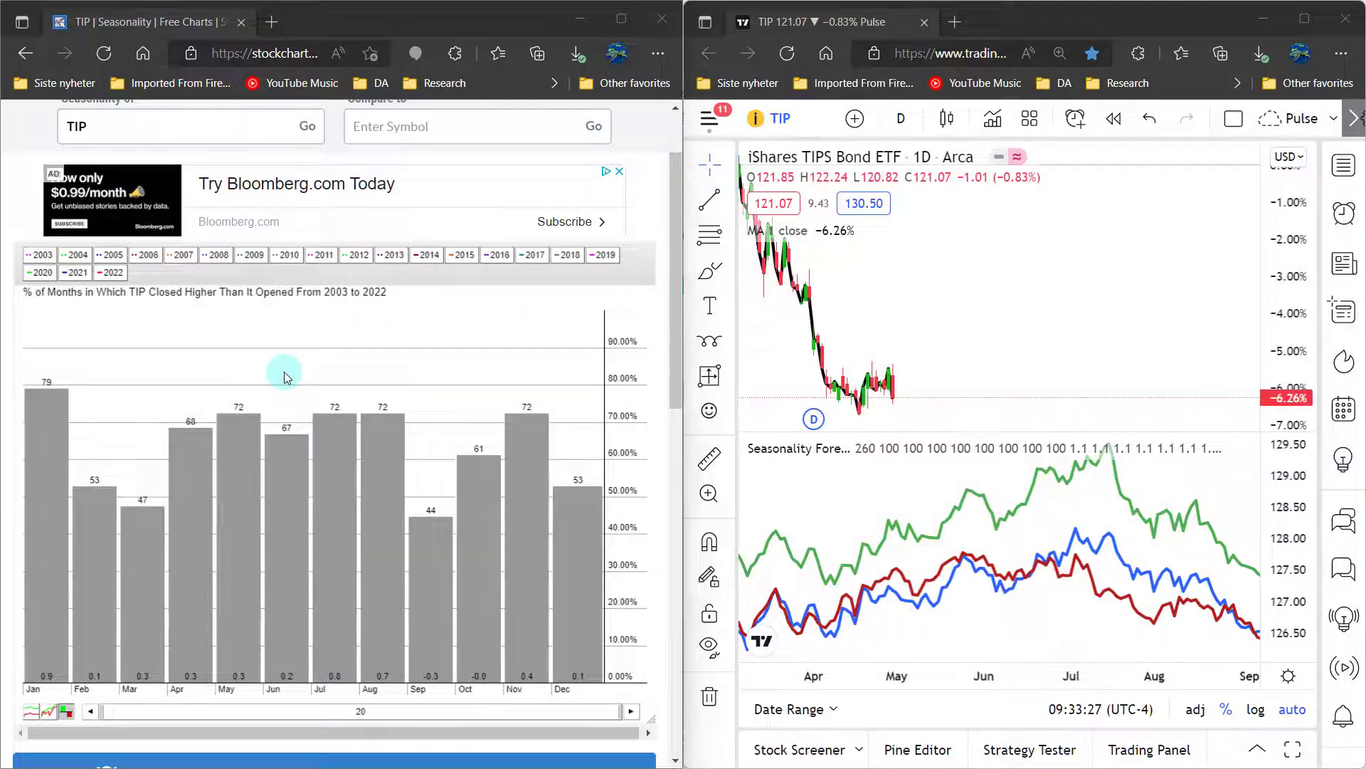
In Watchlist.xlsx's Laboratory sheet, rate the Seasonality of the TIPS Bonds ETF row as 6.
key(alt+Tab)
click(994, 391)
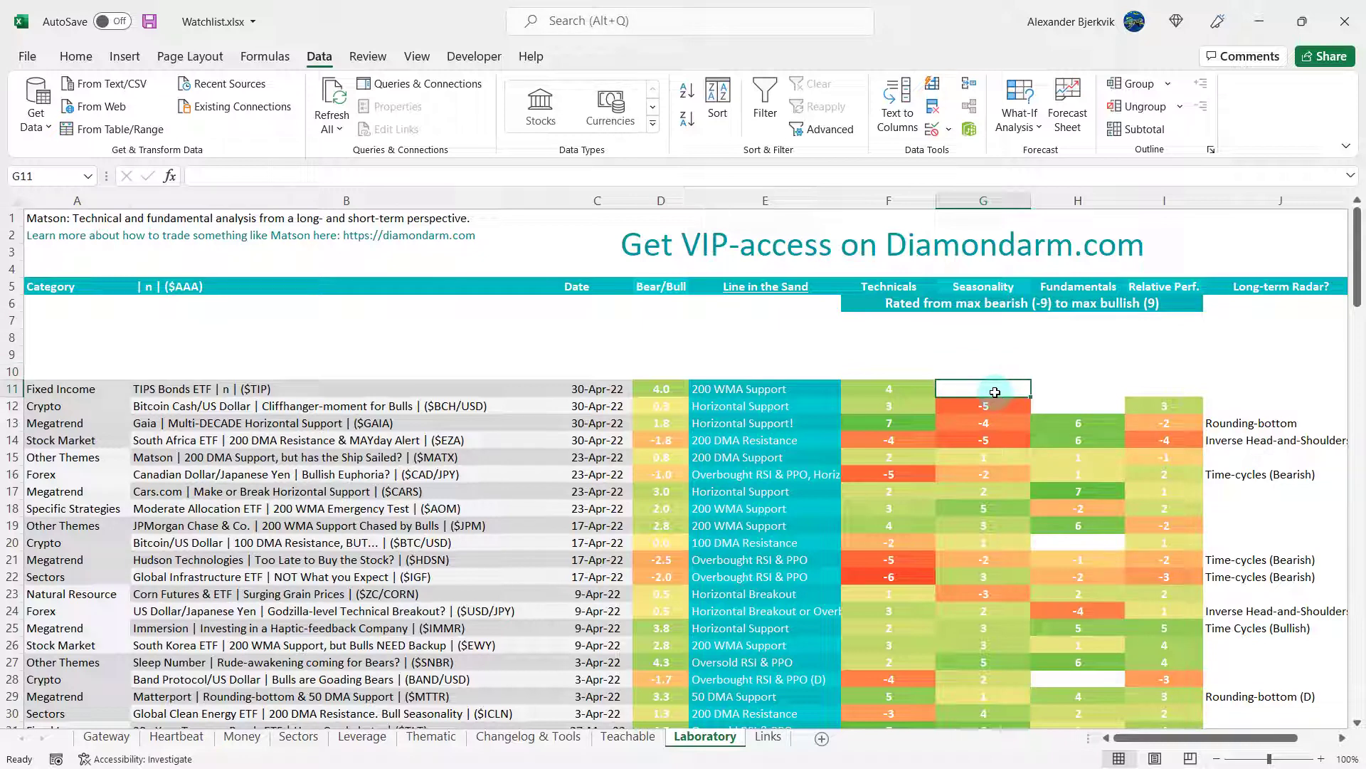
text(6)
key(Return)
key(Left)
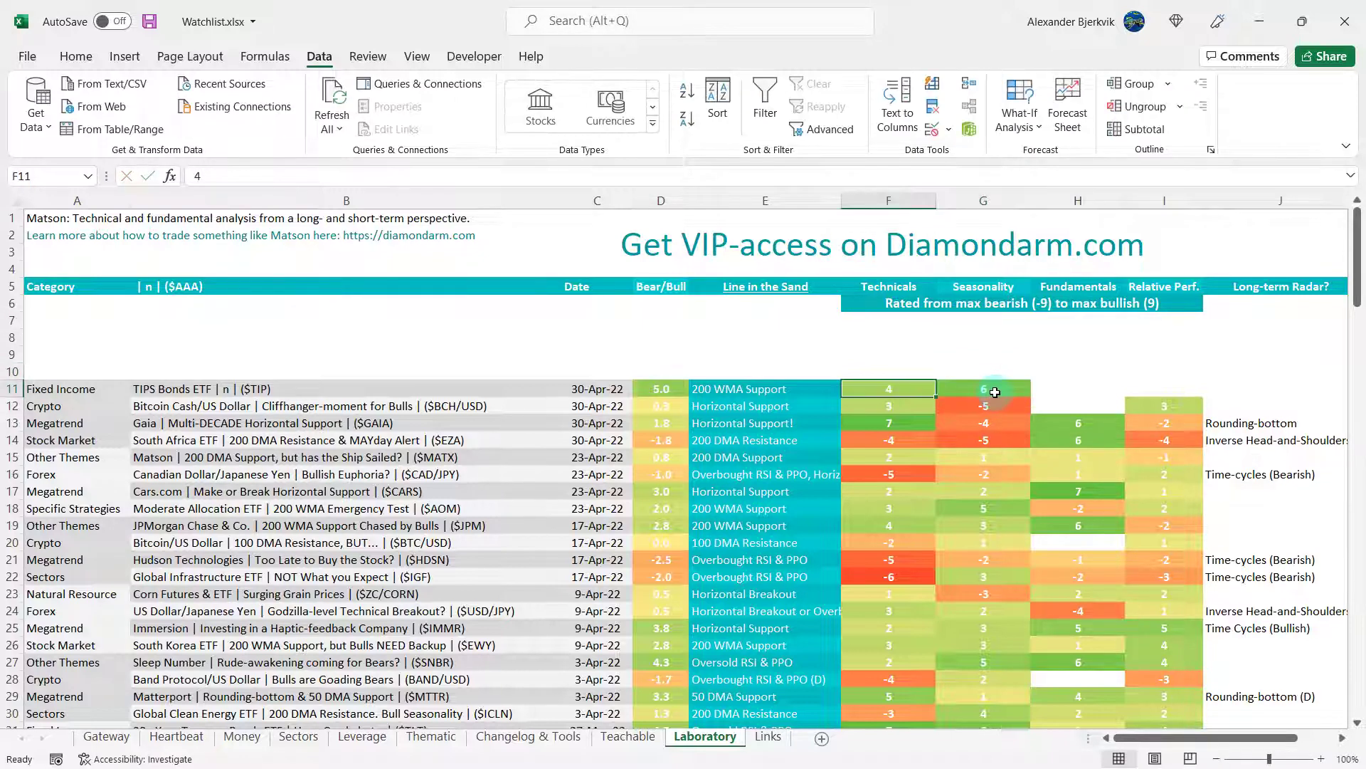
click(994, 372)
click(994, 341)
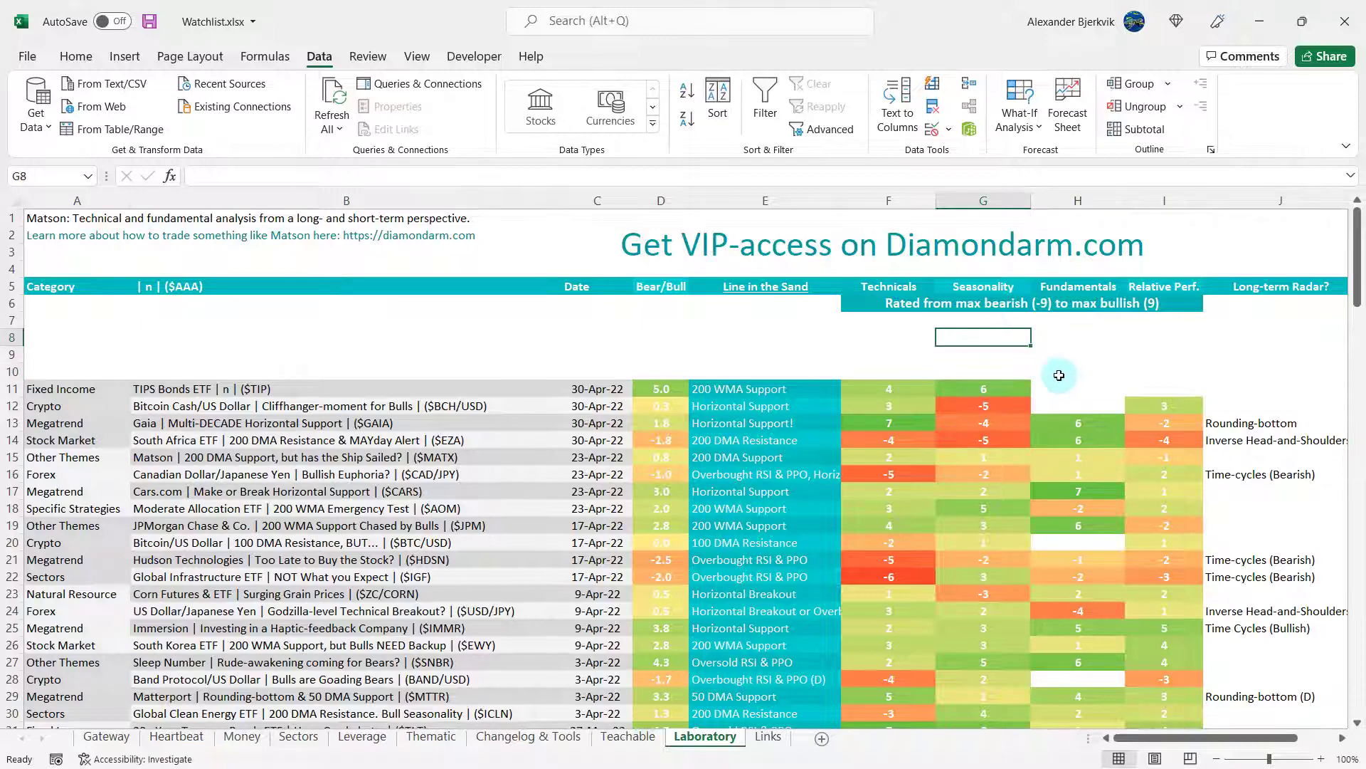
On the ETF Database comparison page, compare the BNDX and TIP overview data such as expense ratio, AUM and average daily volume.
key(alt+Tab)
scroll(488, 384, down, 3)
scroll(513, 456, down, 4)
scroll(516, 463, up, 1)
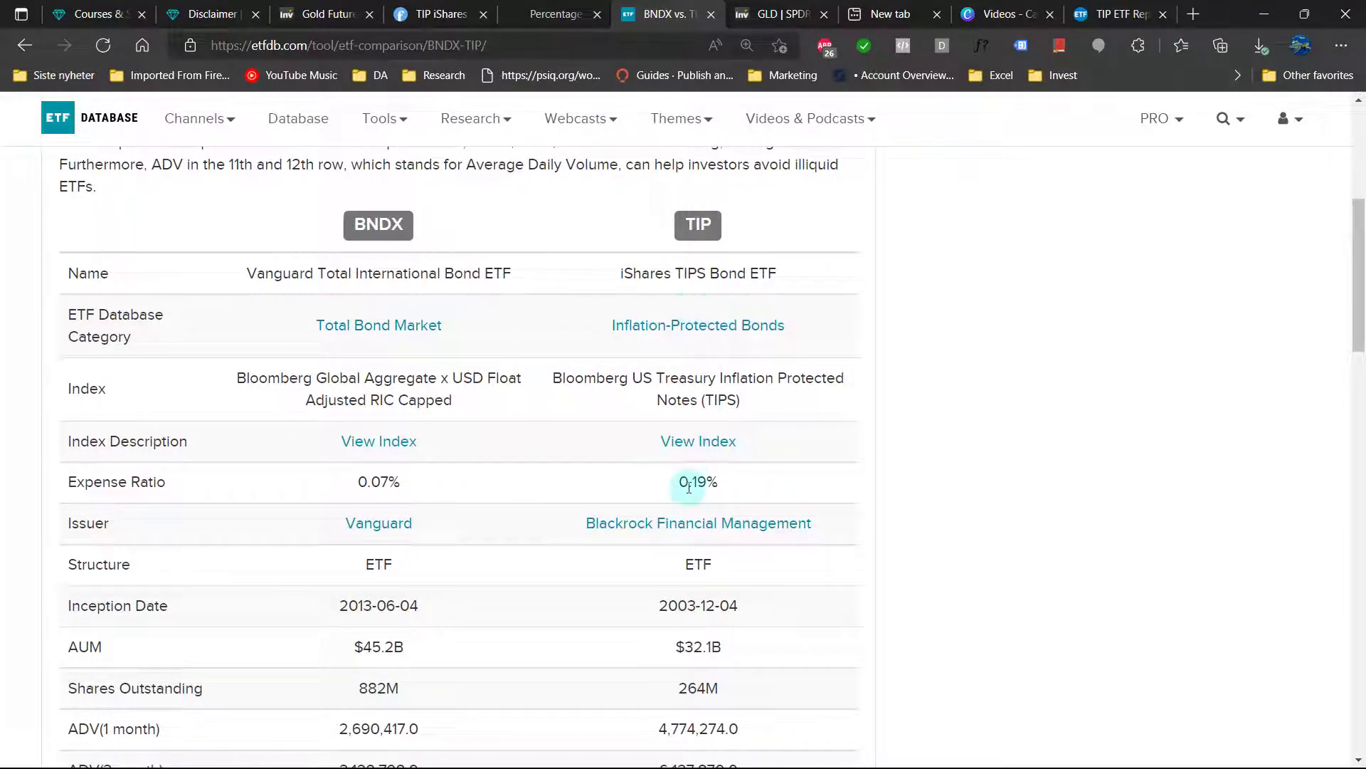
scroll(530, 562, down, 3)
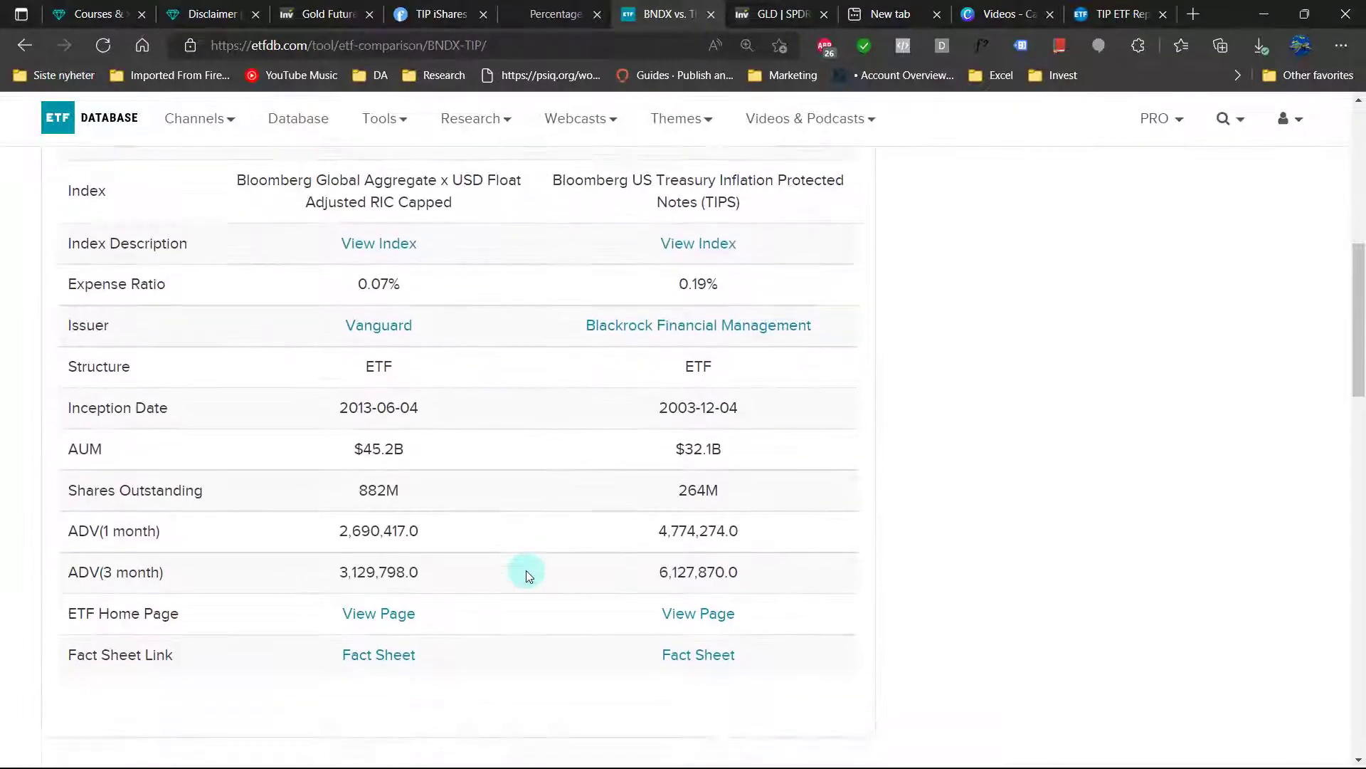
scroll(360, 418, up, 7)
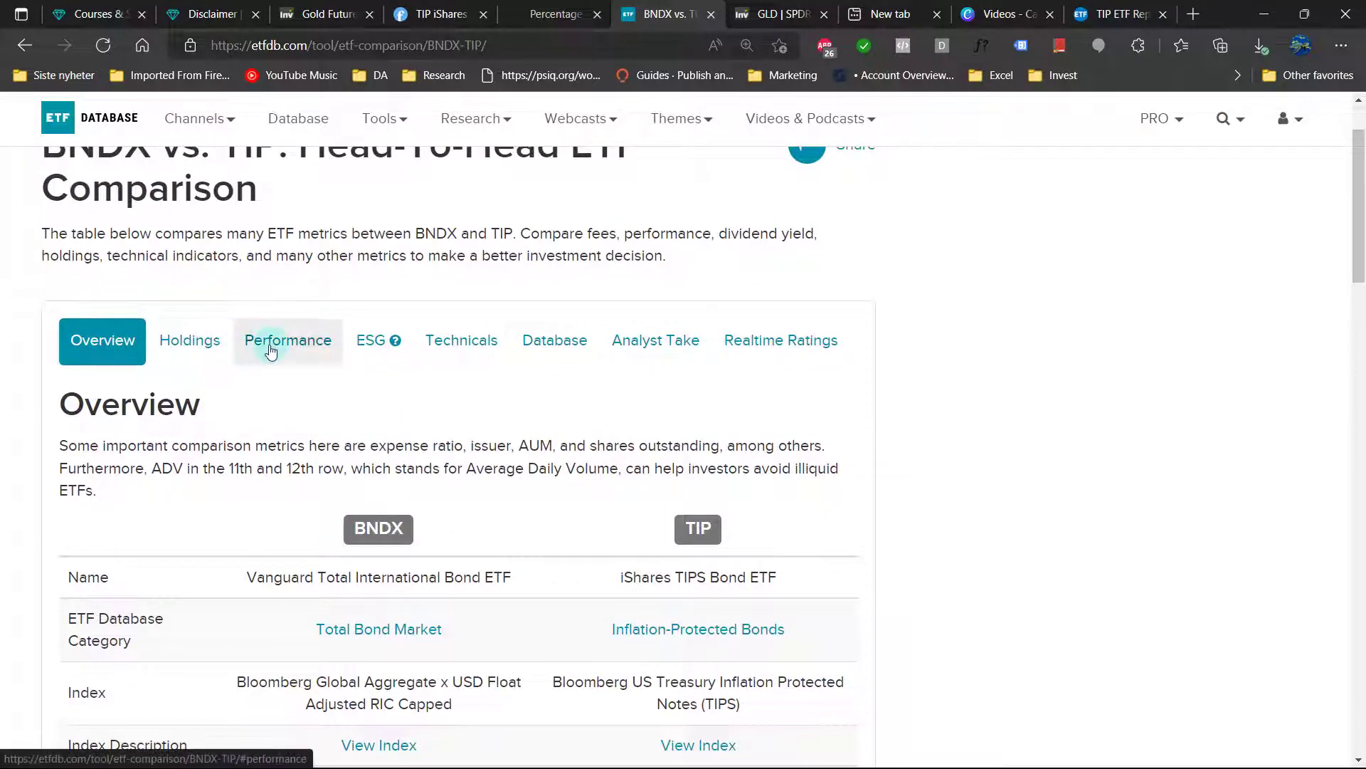
Open the Performance comparison of BNDX and TIP and compare their year-to-date returns.
click(271, 341)
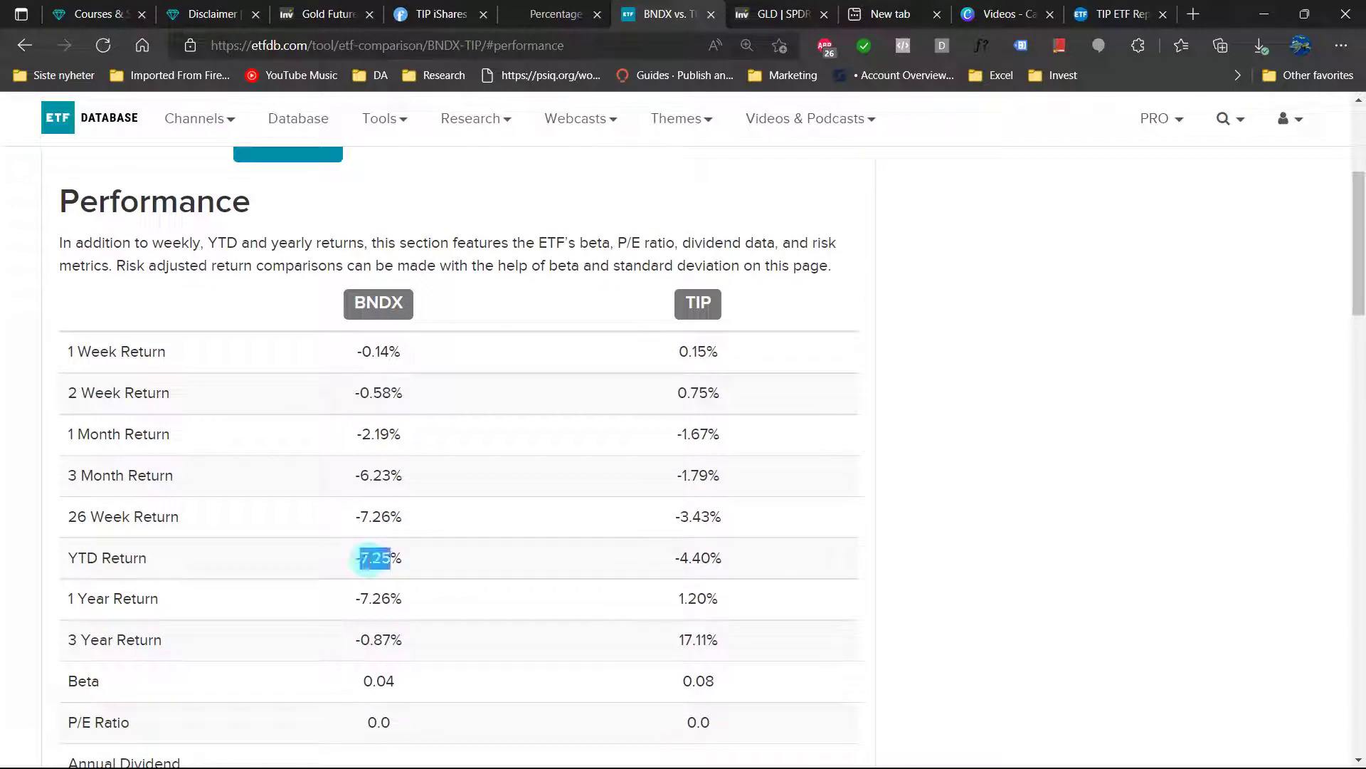
double_click(368, 559)
click(423, 570)
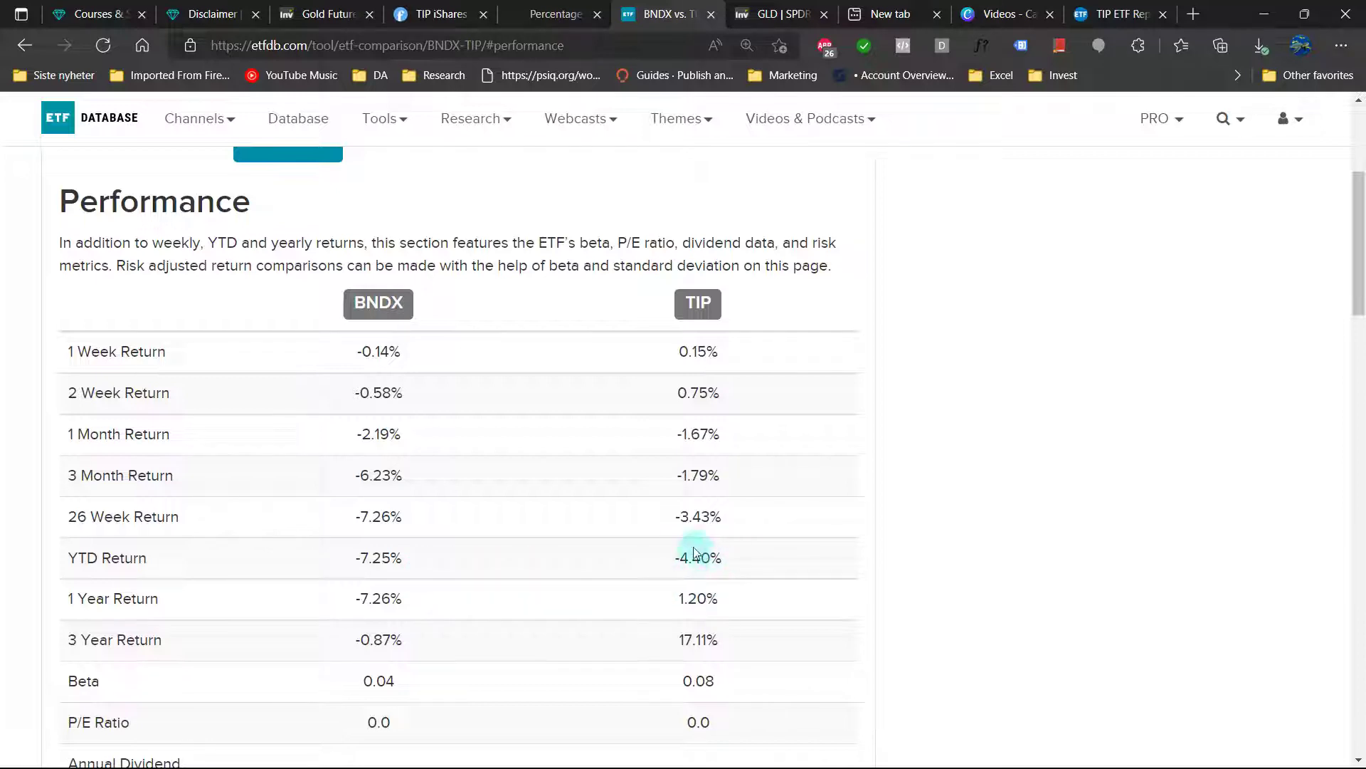
drag(330, 561, 716, 554)
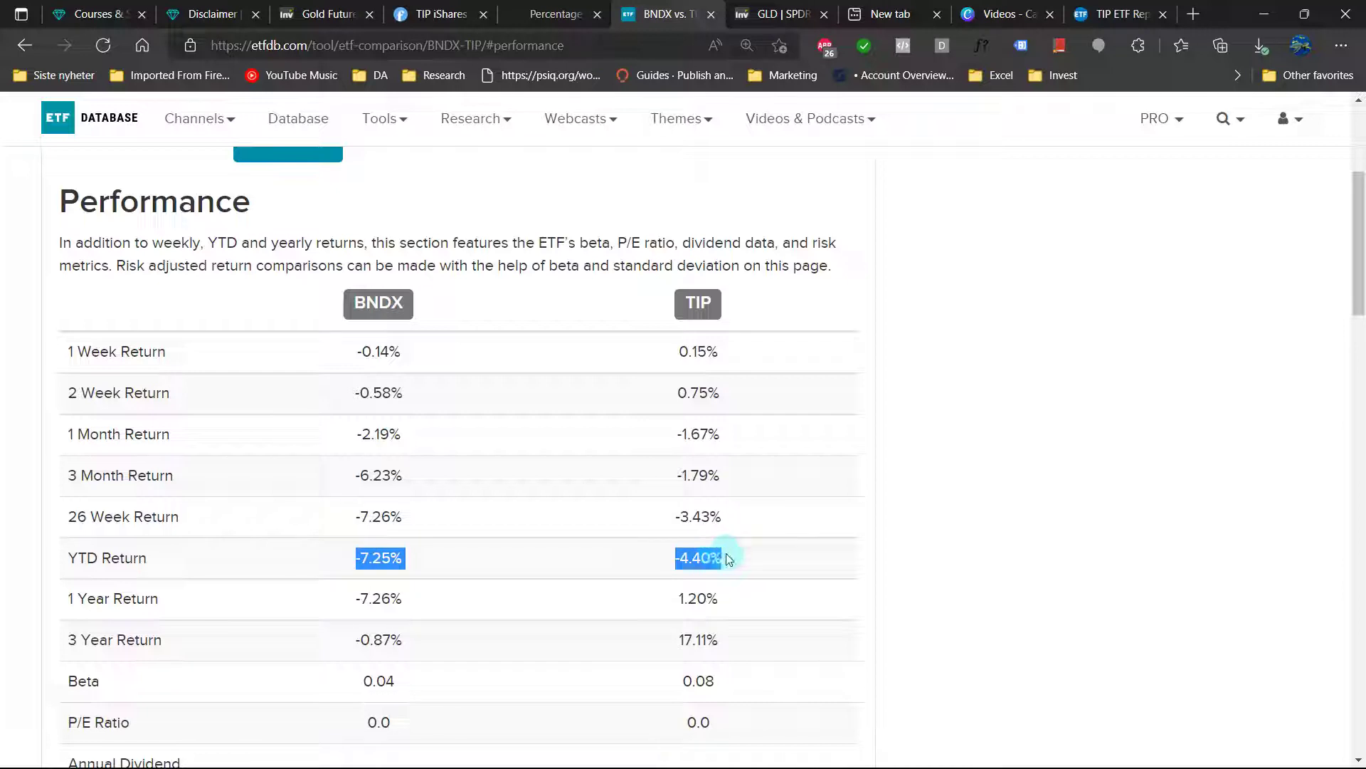
click(710, 549)
Compare the annual dividend yields and volatility figures of BNDX and TIP.
scroll(711, 552, down, 3)
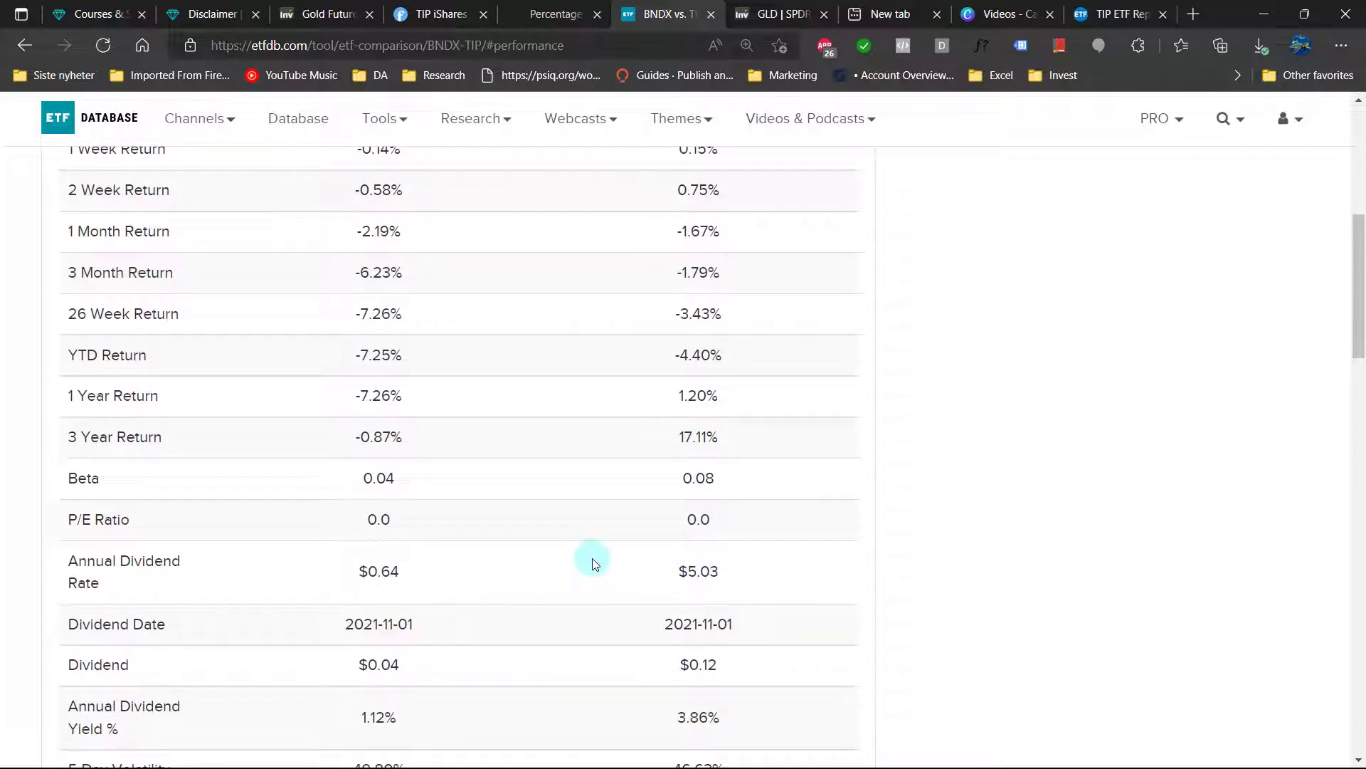
scroll(595, 560, down, 2)
double_click(691, 610)
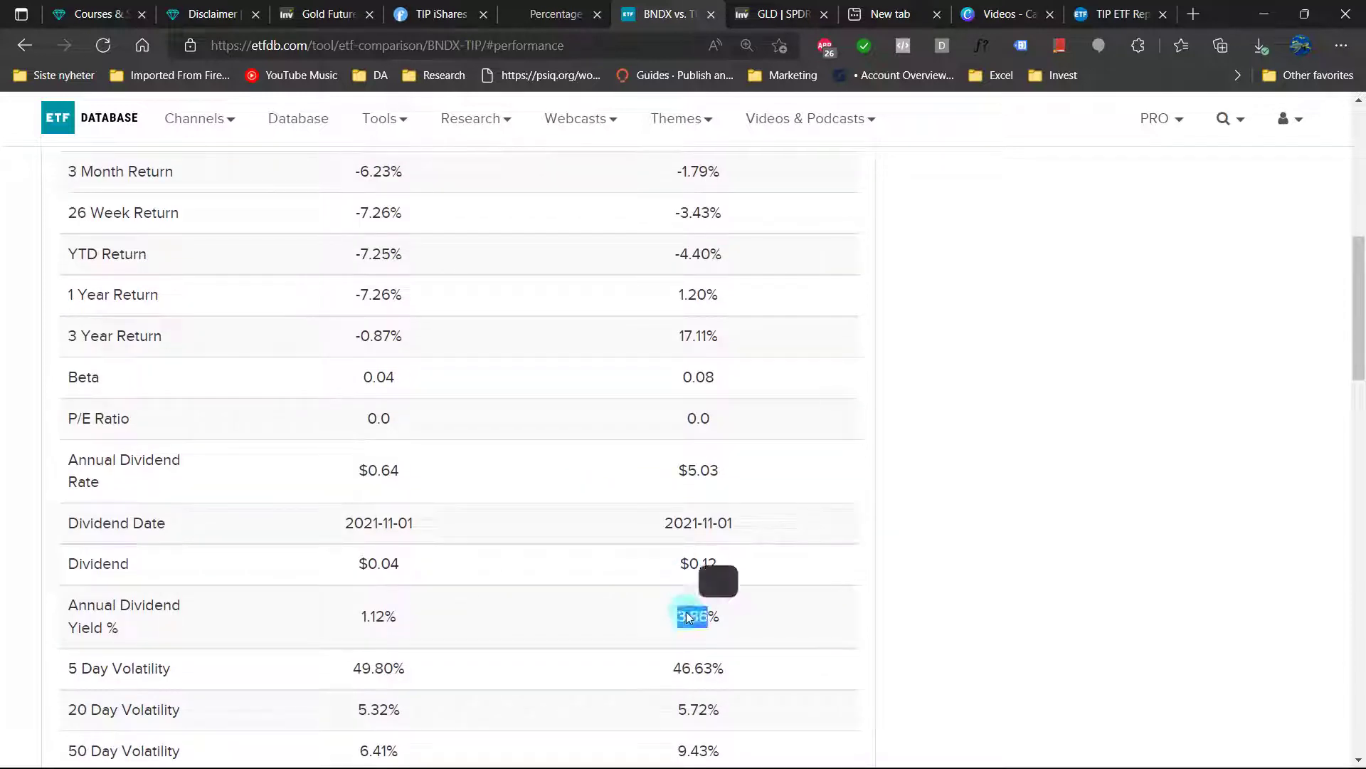
click(741, 625)
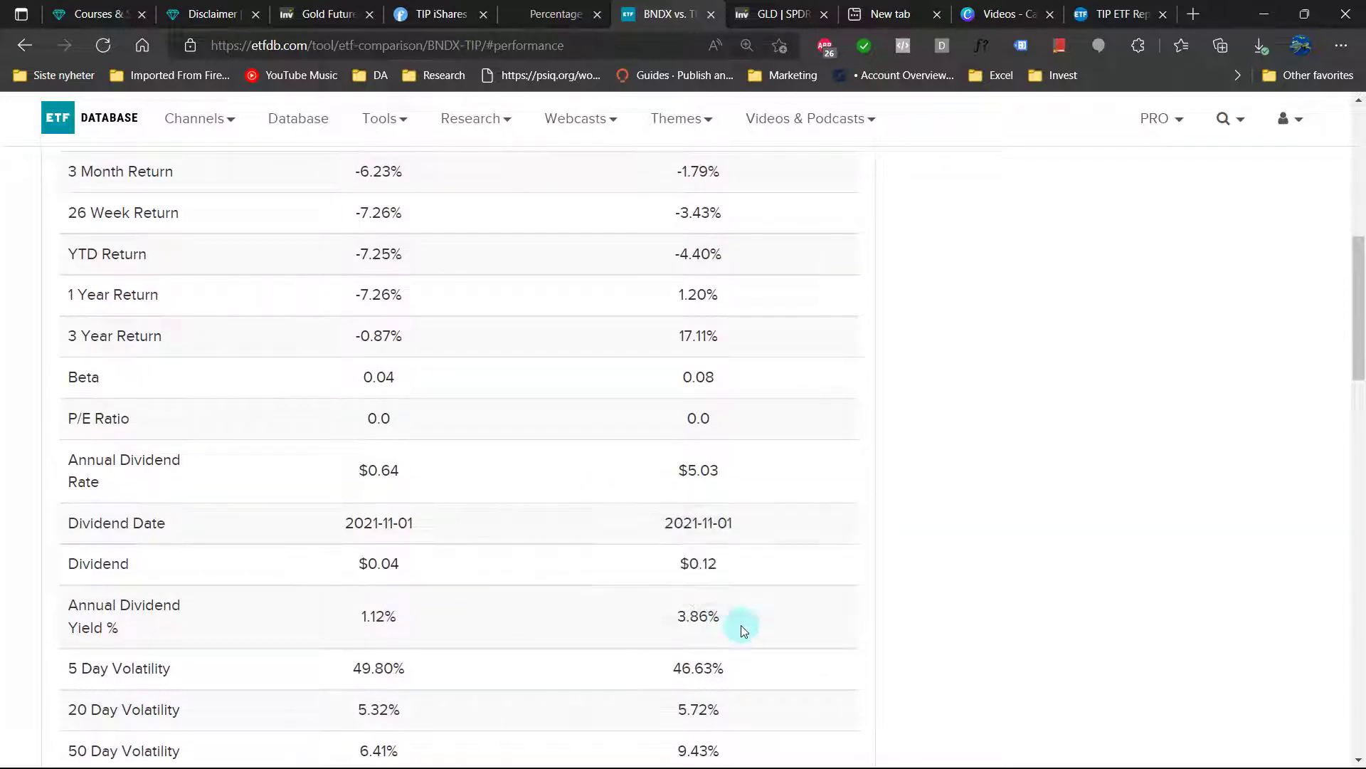
scroll(741, 624, up, 5)
scroll(697, 429, down, 7)
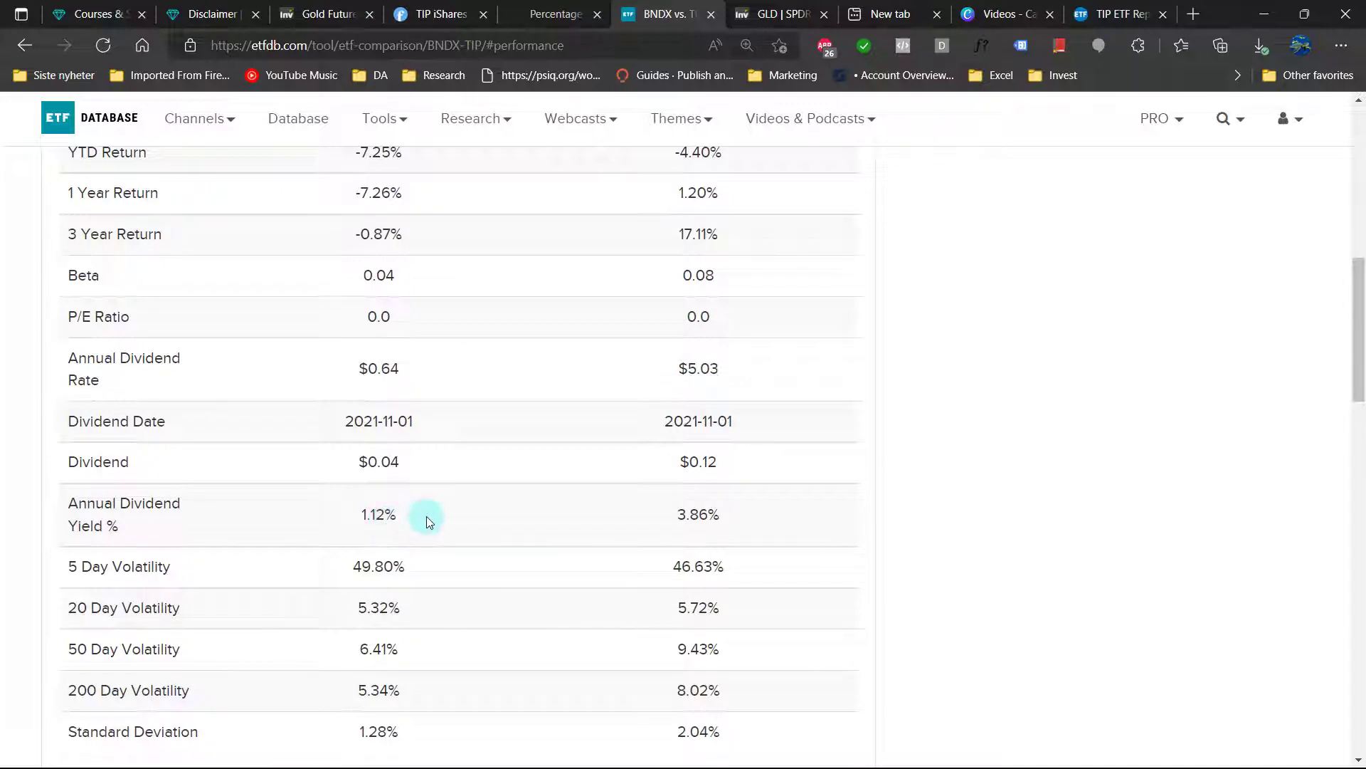
Open the Holdings comparison of BNDX and TIP and examine their bond holdings, weightings and asset allocation.
scroll(426, 515, up, 10)
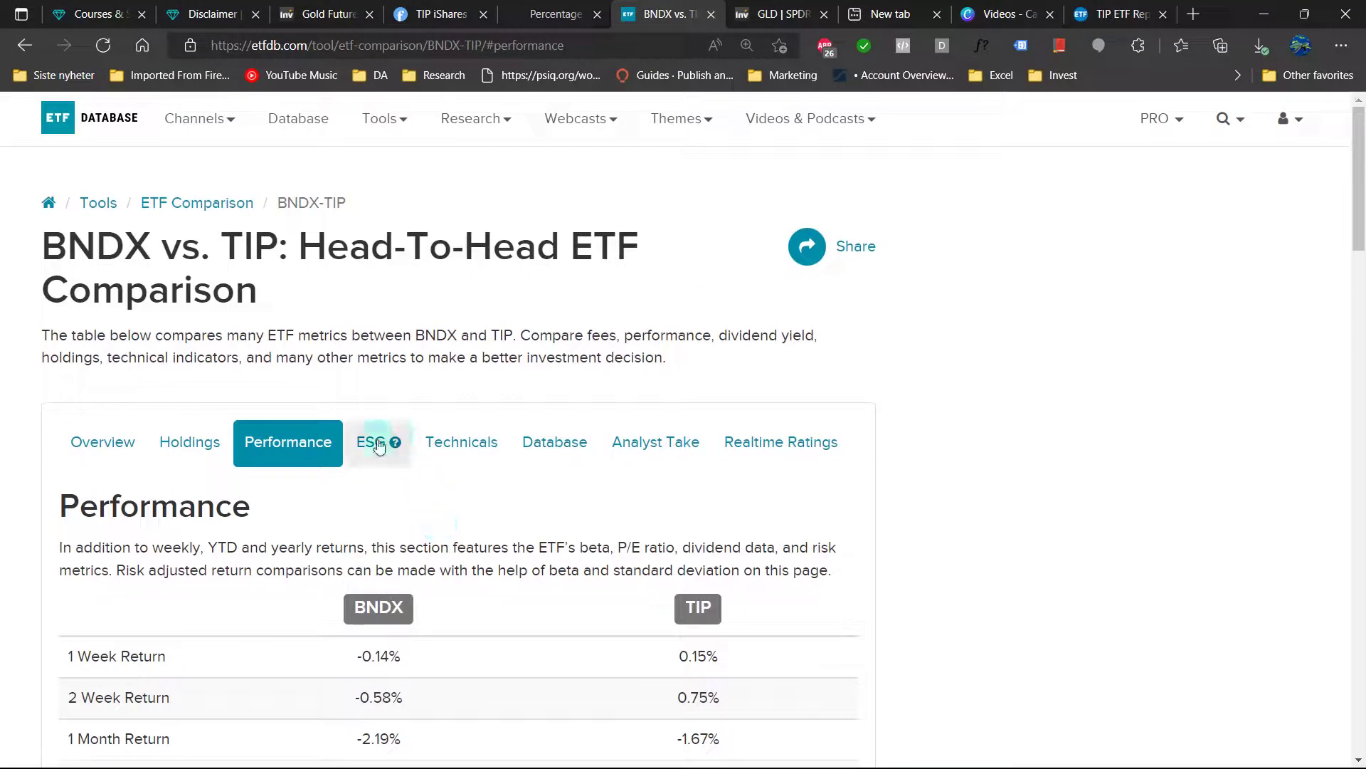
click(205, 449)
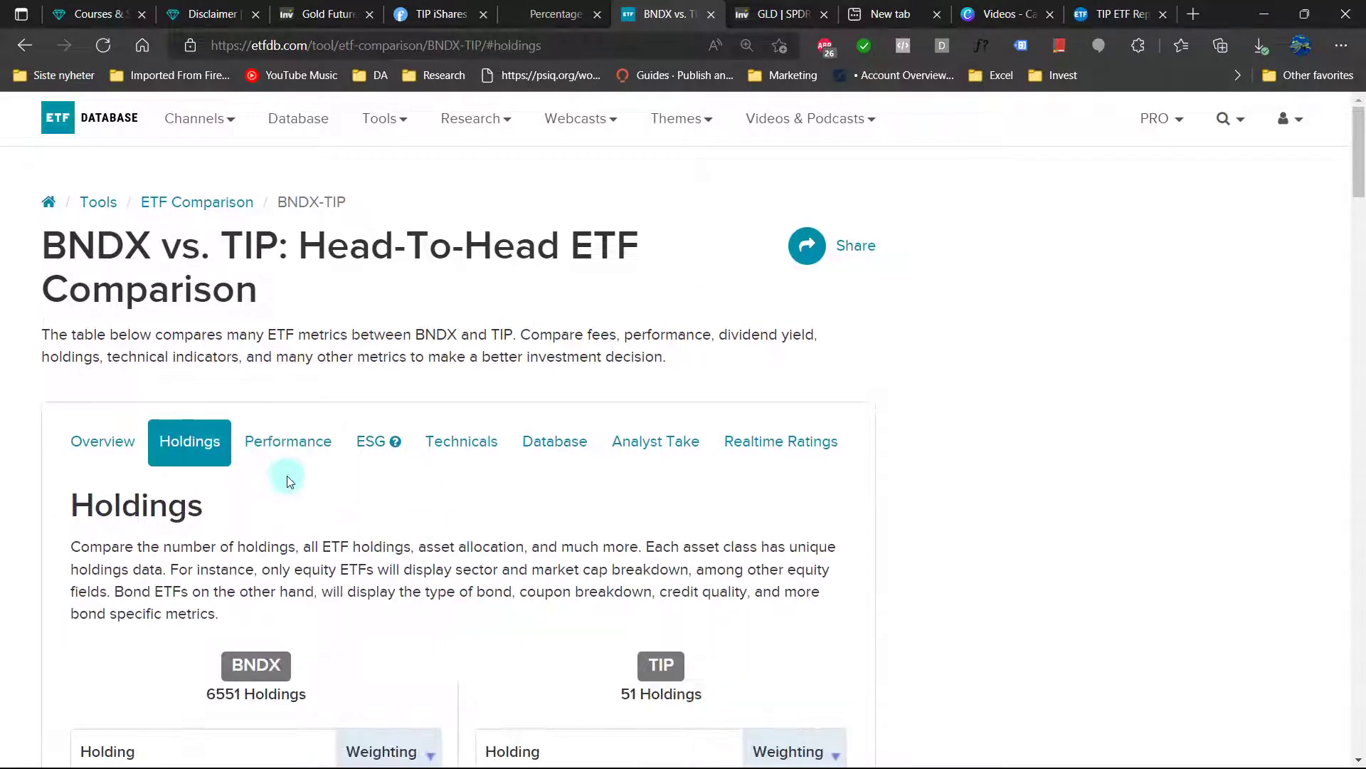
scroll(285, 473, down, 6)
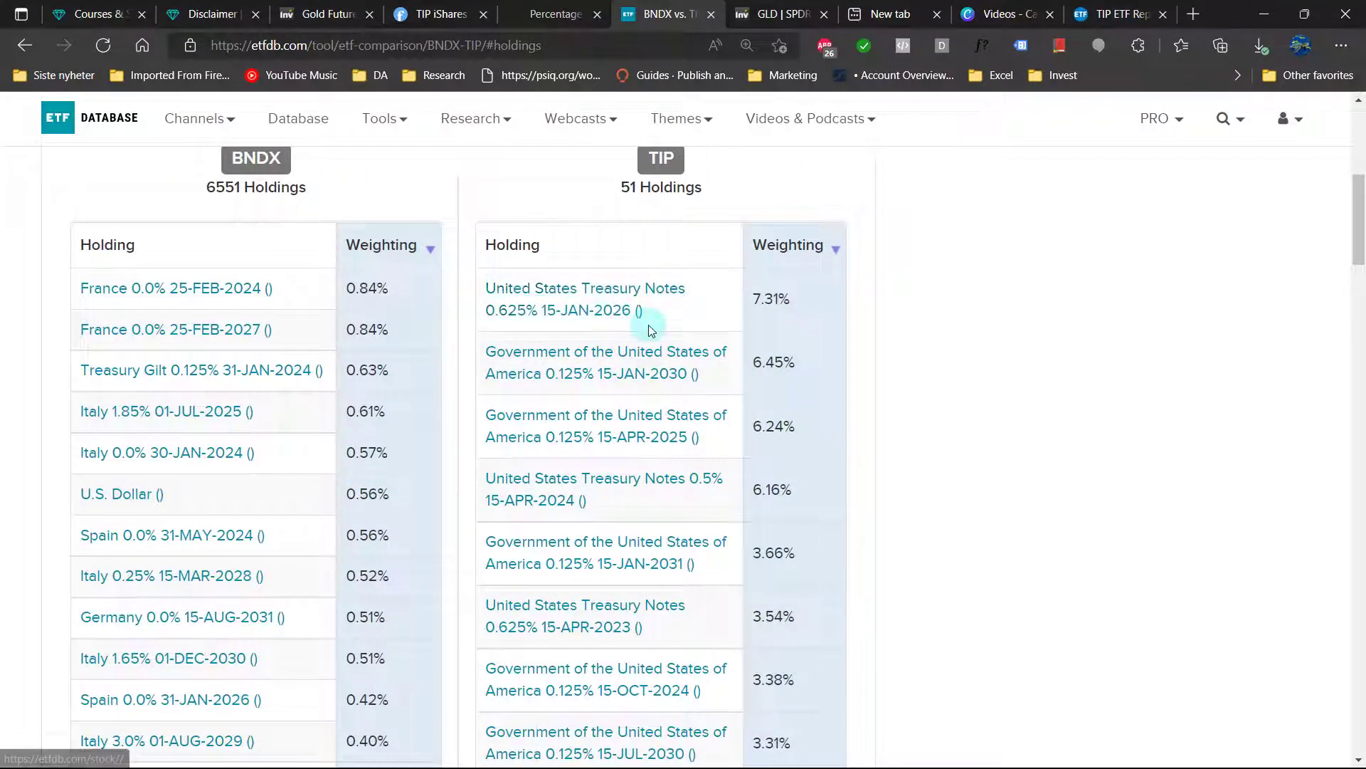
scroll(209, 457, up, 3)
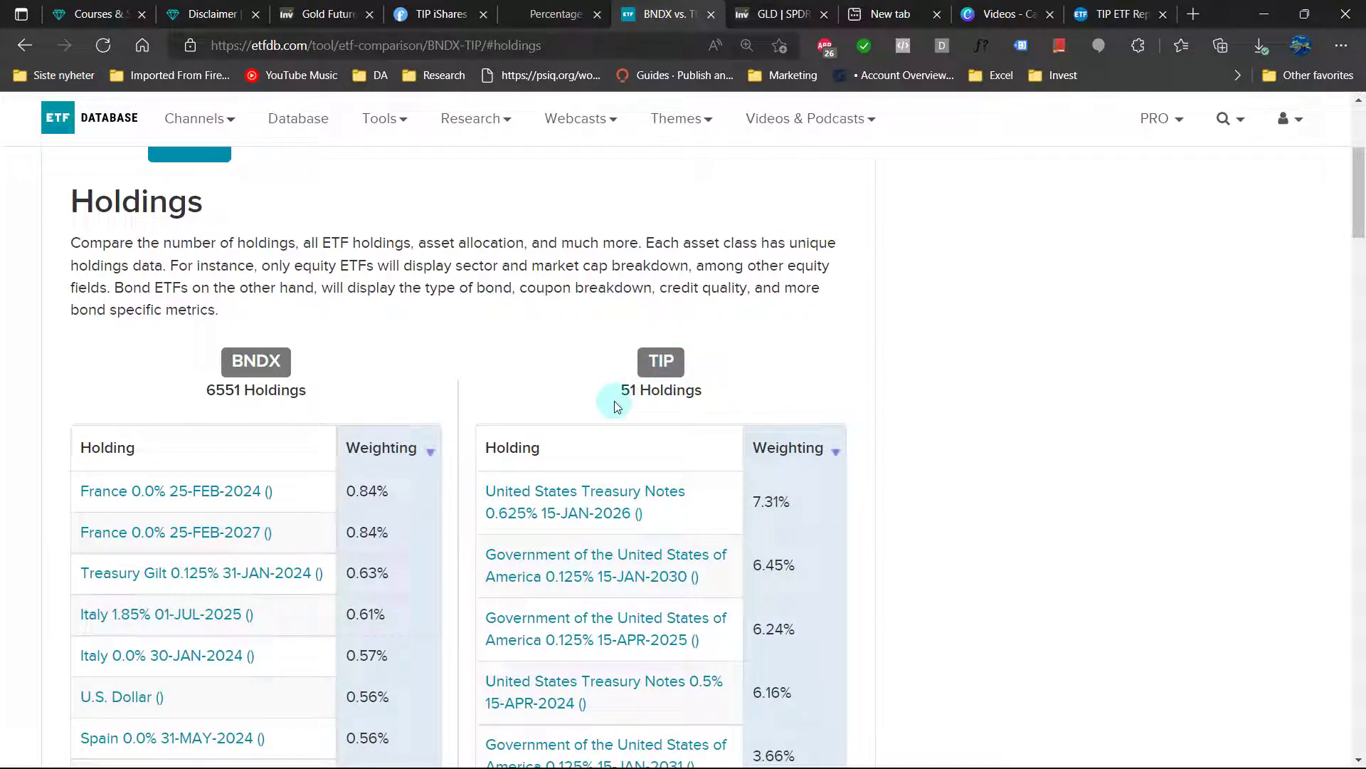
scroll(615, 404, down, 10)
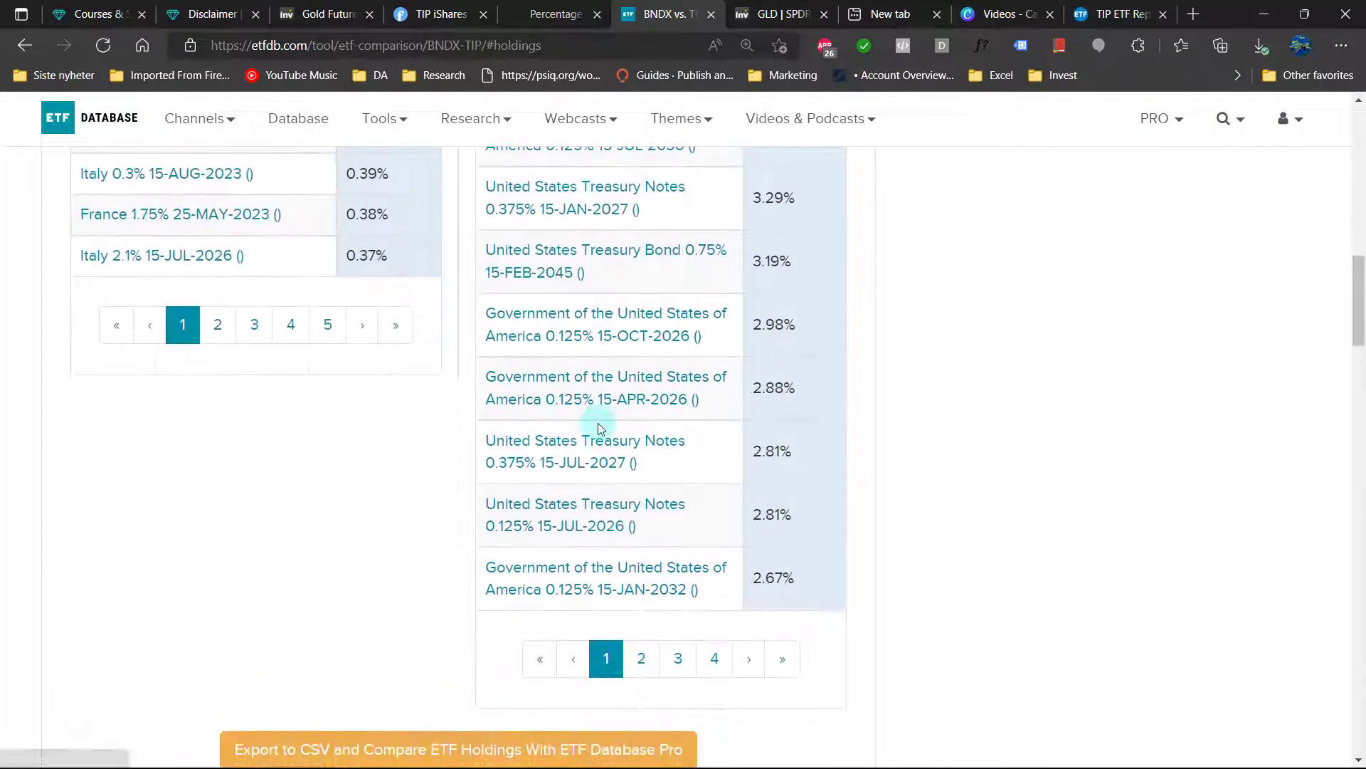
scroll(599, 426, down, 3)
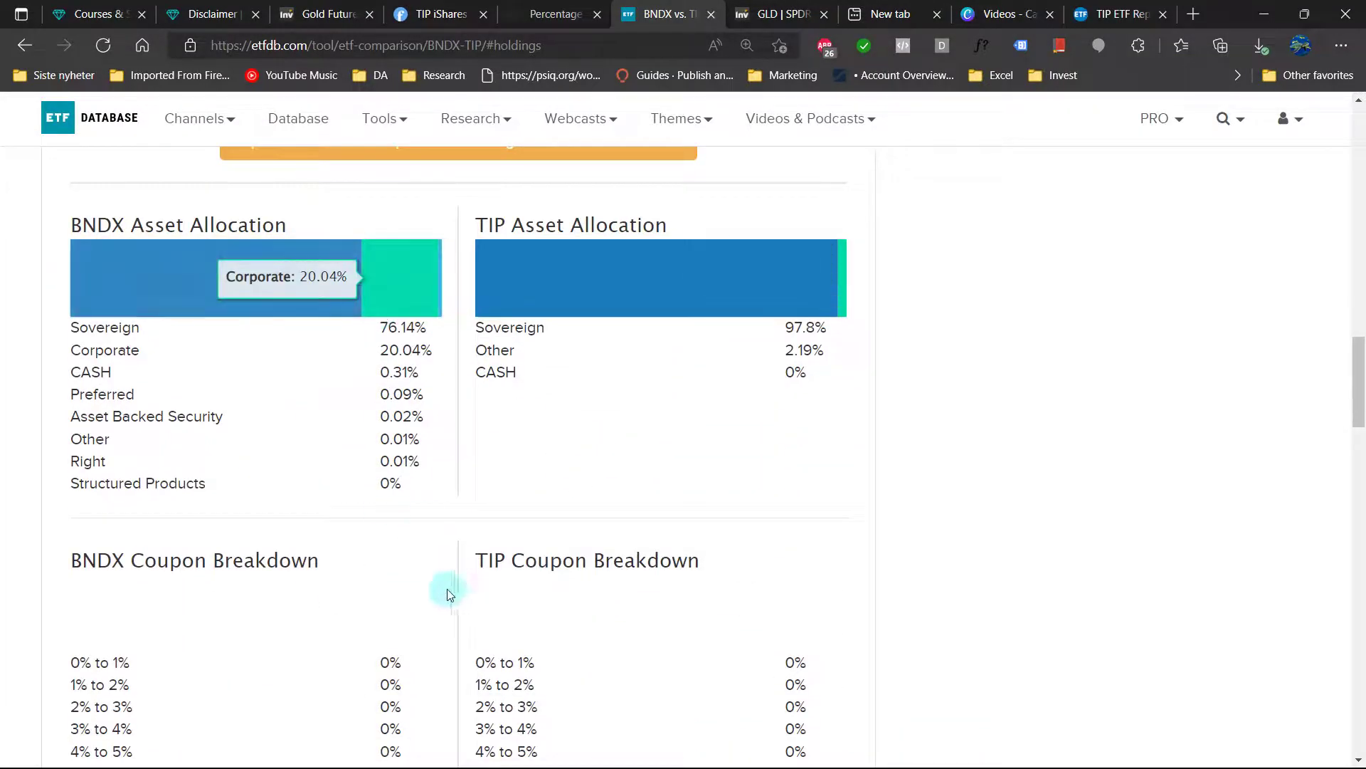
Check the coupon, credit quality and maturity breakdowns of BNDX and TIP.
scroll(687, 455, down, 3)
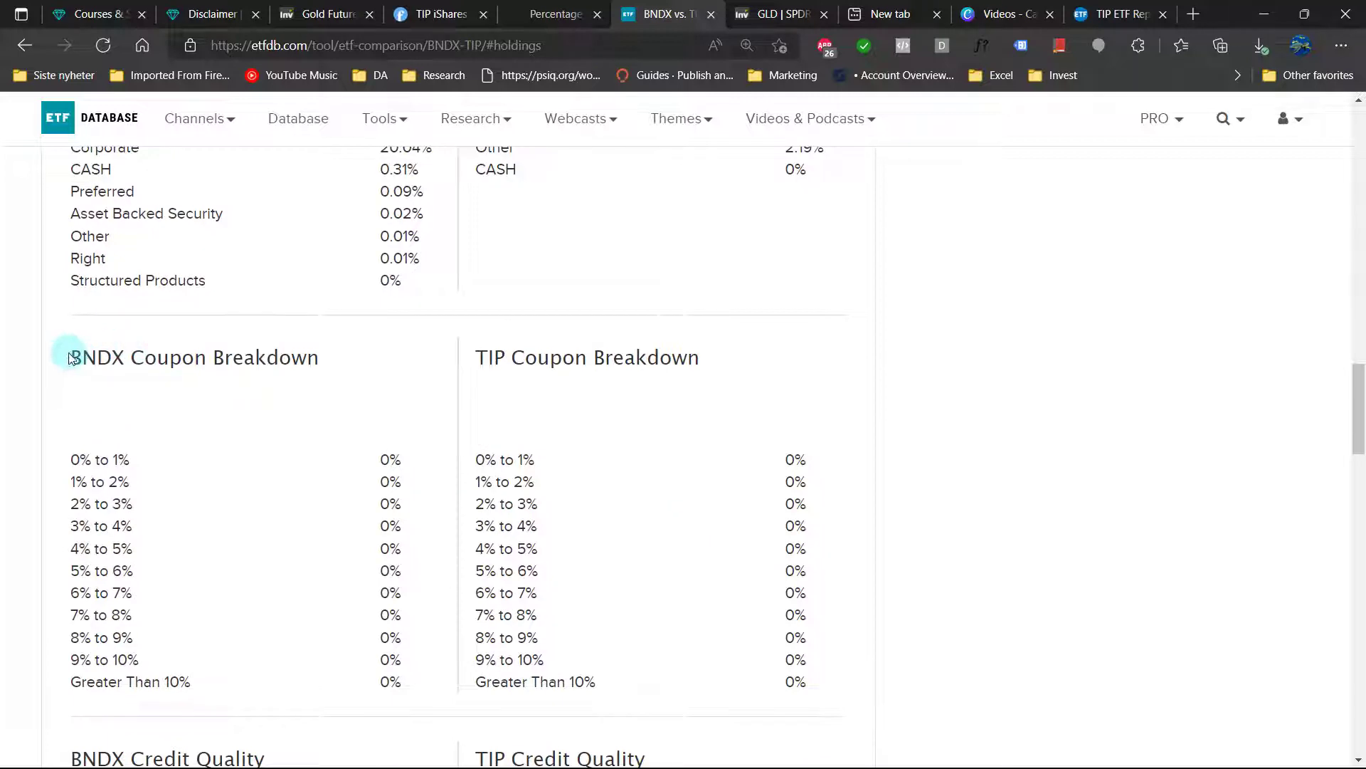
triple_click(320, 359)
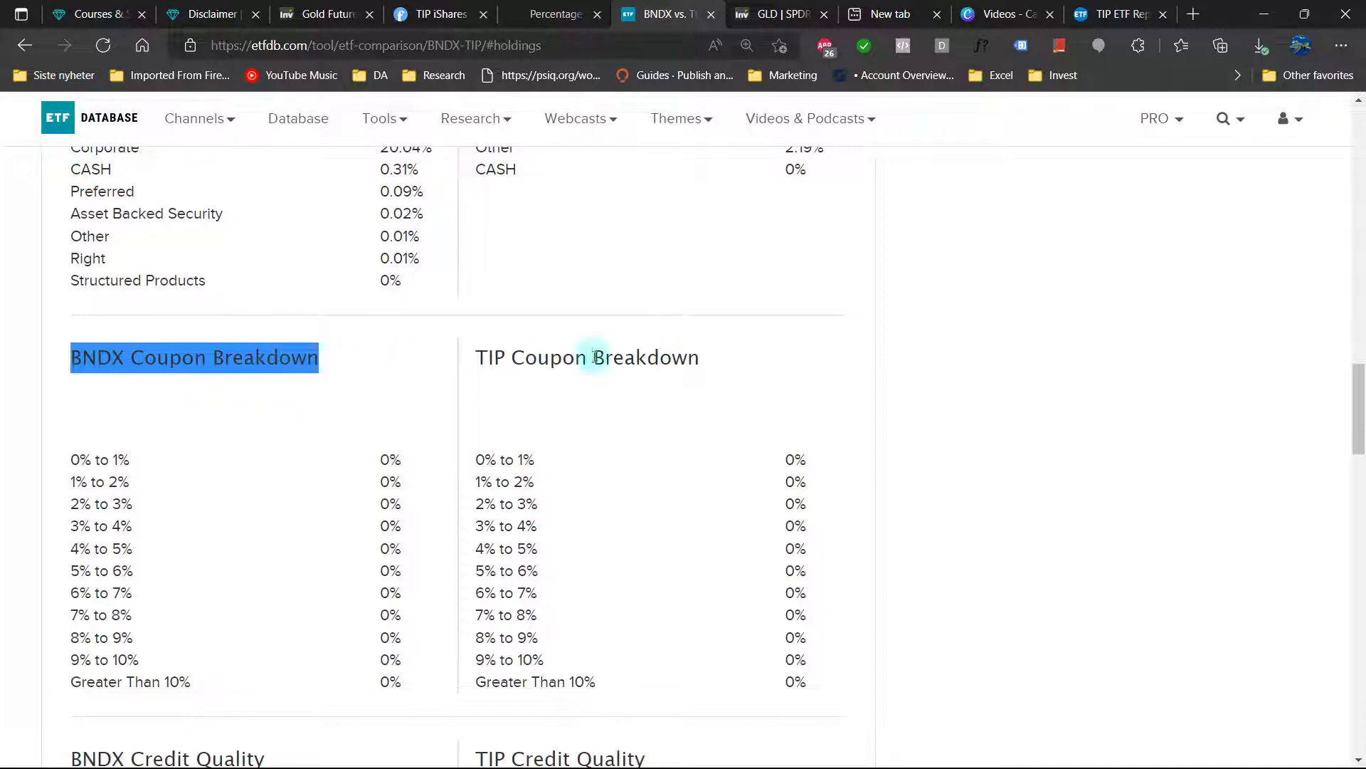
click(325, 480)
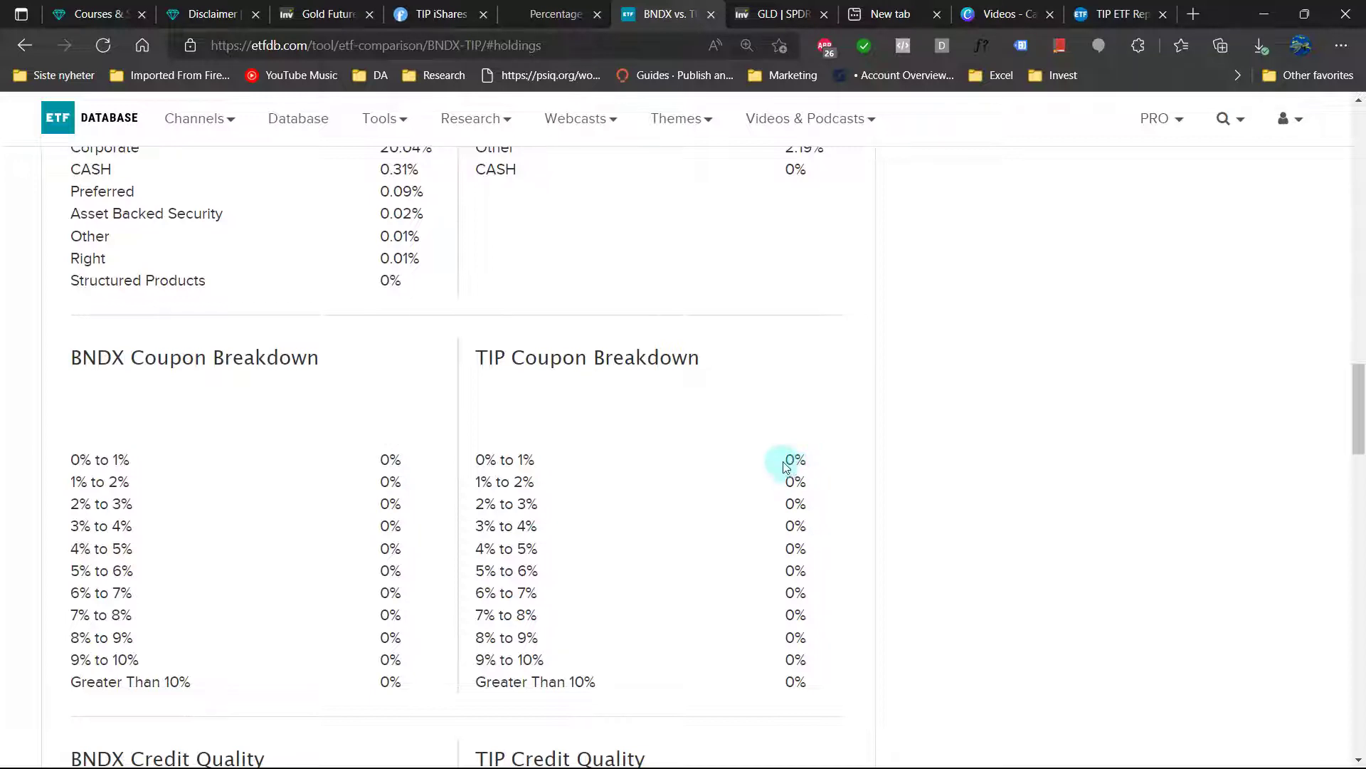
scroll(790, 466, down, 7)
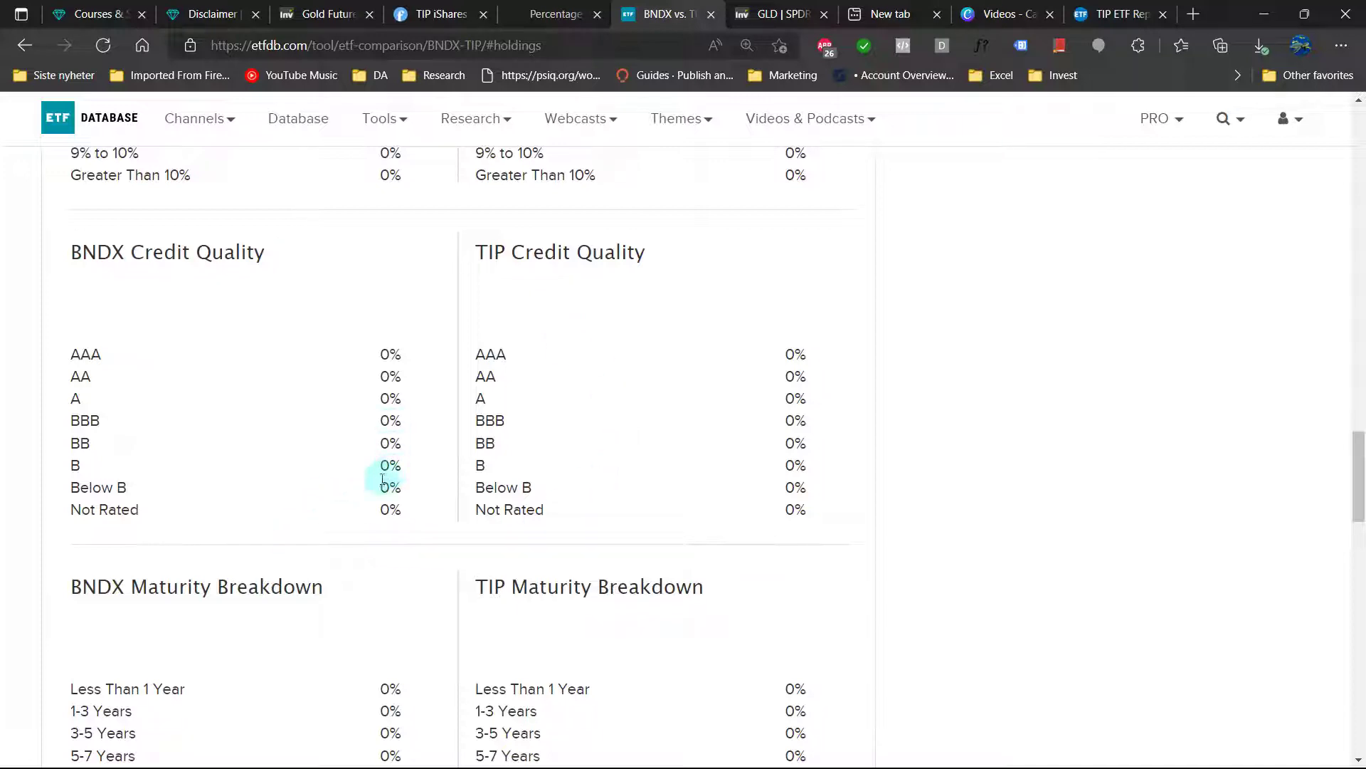
scroll(383, 483, down, 3)
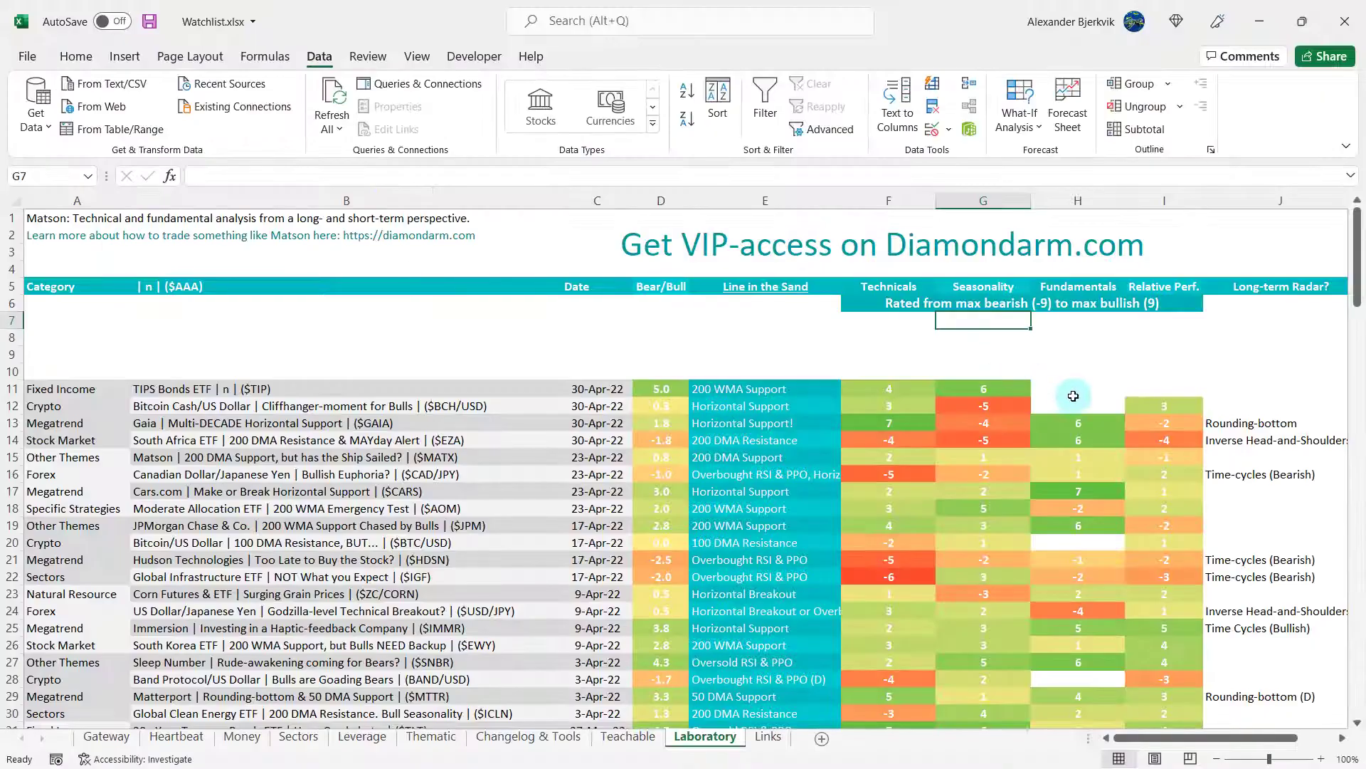
Back in Watchlist.xlsx's Laboratory sheet, rate the Fundamentals of the TIPS Bonds ETF row as 5.
click(1075, 396)
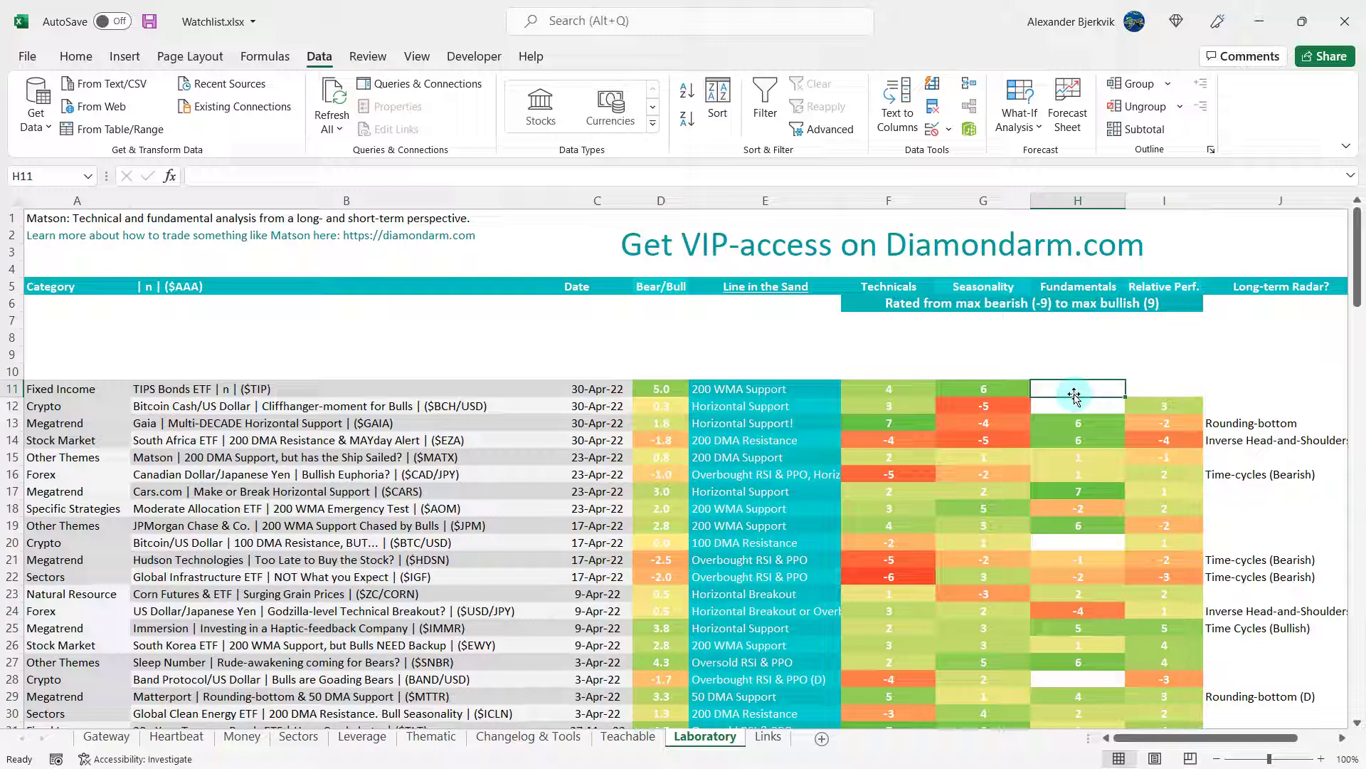
drag(1075, 397, 1075, 345)
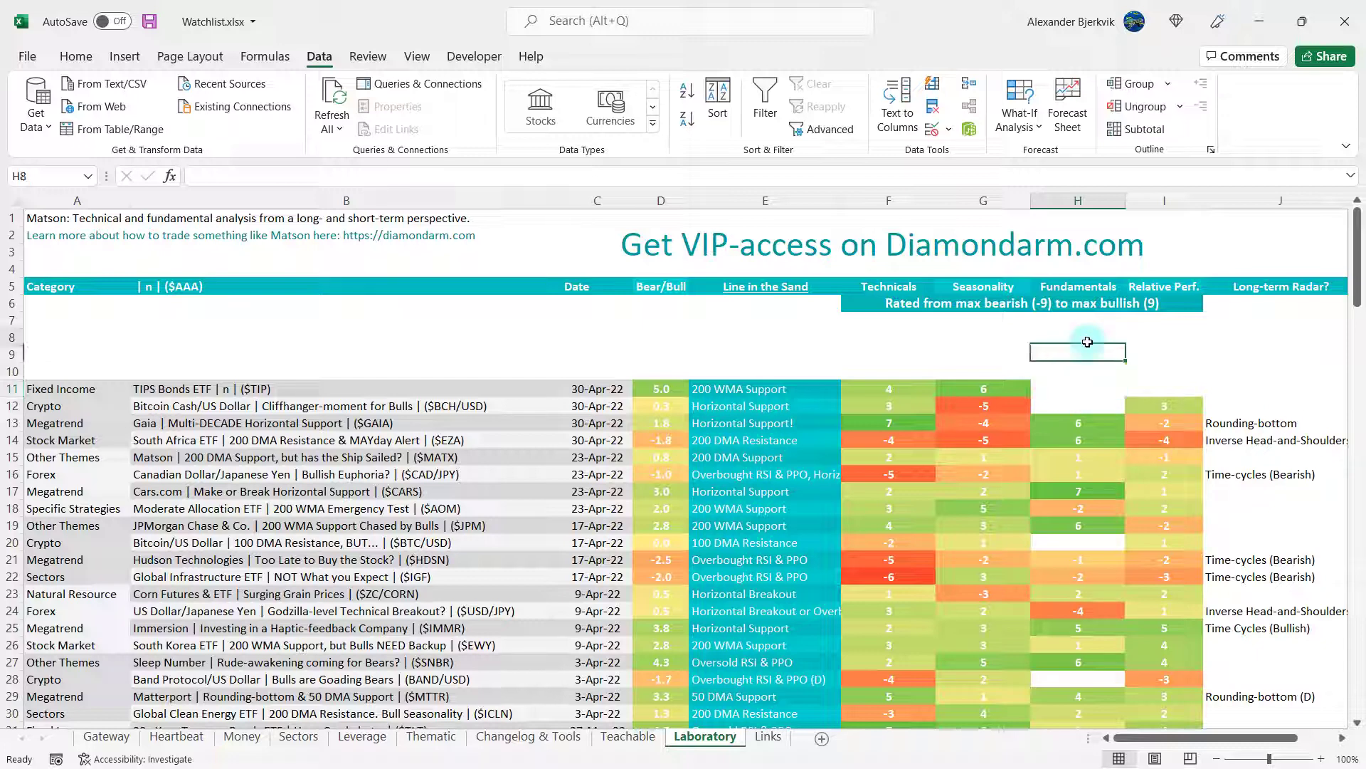
click(1061, 385)
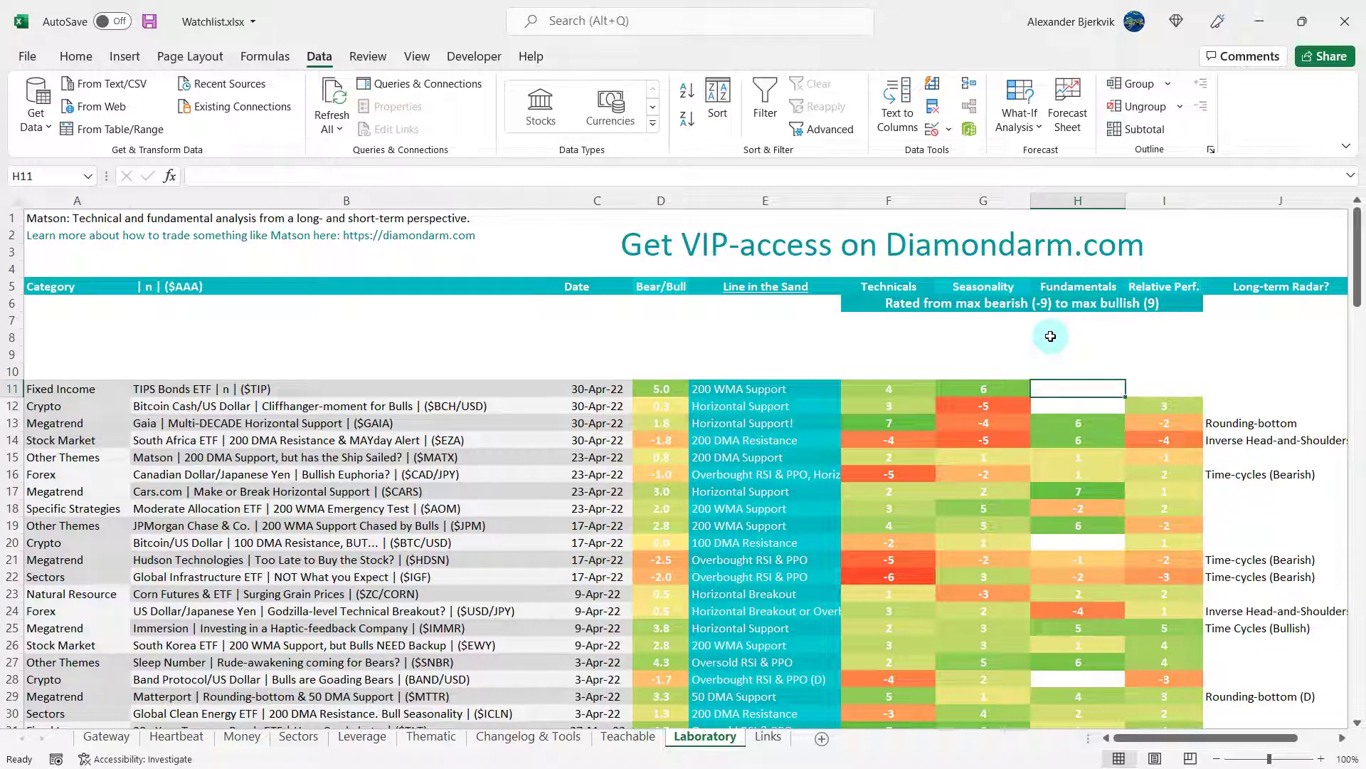
text(5)
key(ctrl+Return)
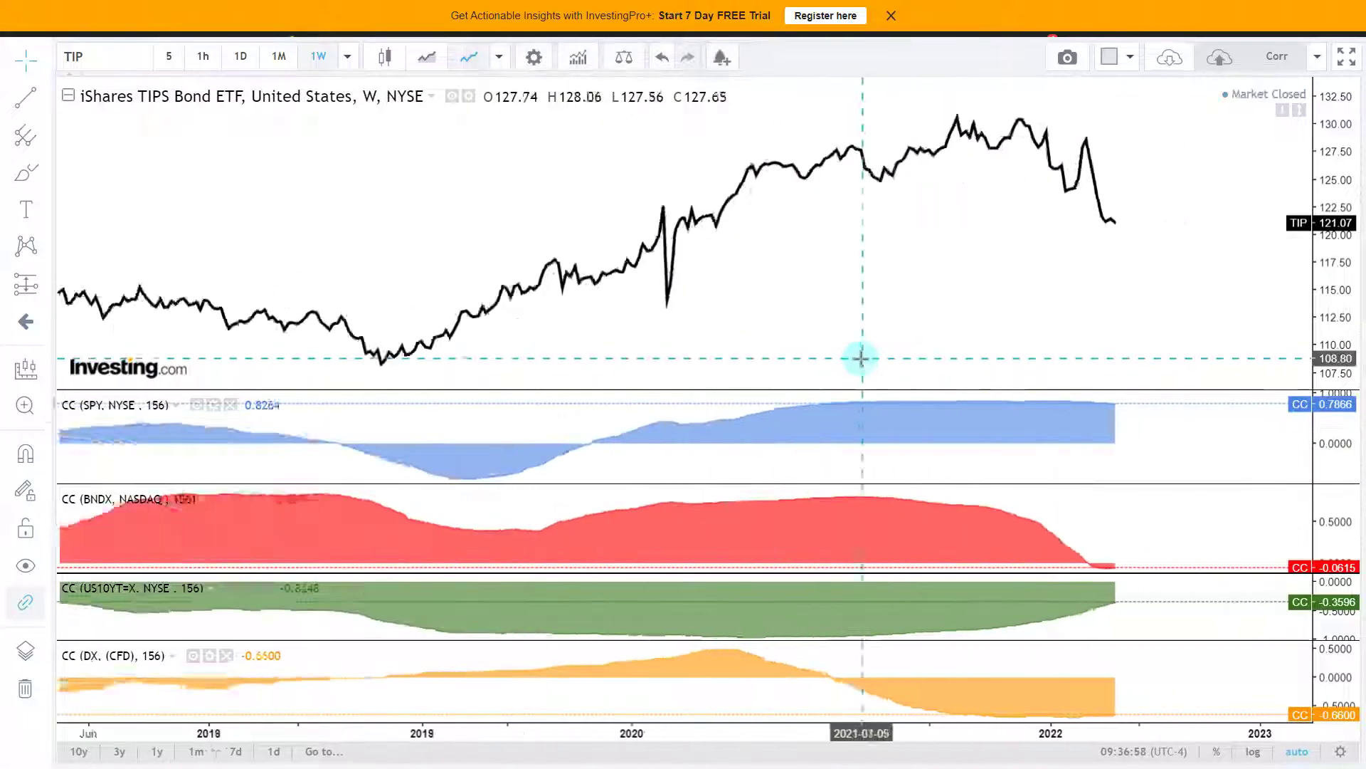
Examine TIP's 156-period correlations with SPY, BNDX, the US 10-year yield and the dollar index on the weekly and daily charts.
scroll(863, 358, down, 2)
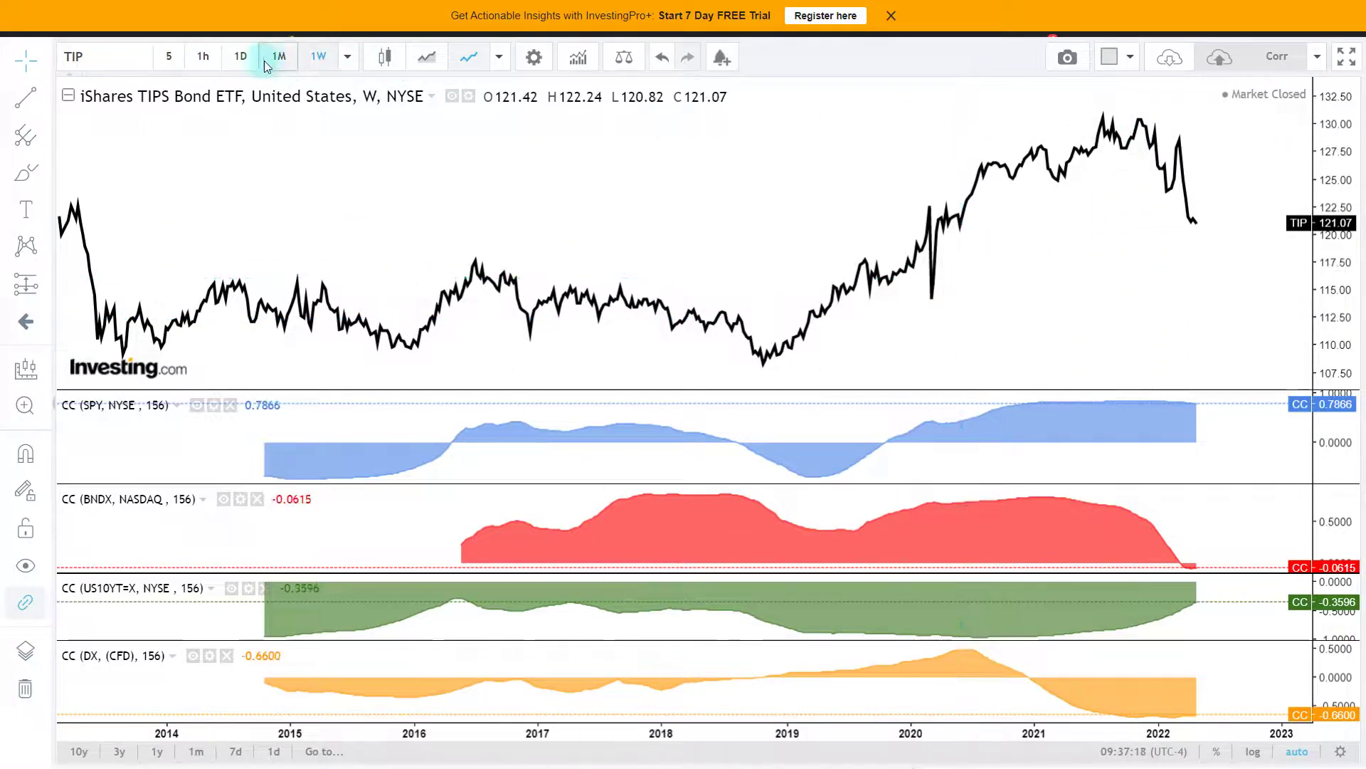
click(242, 57)
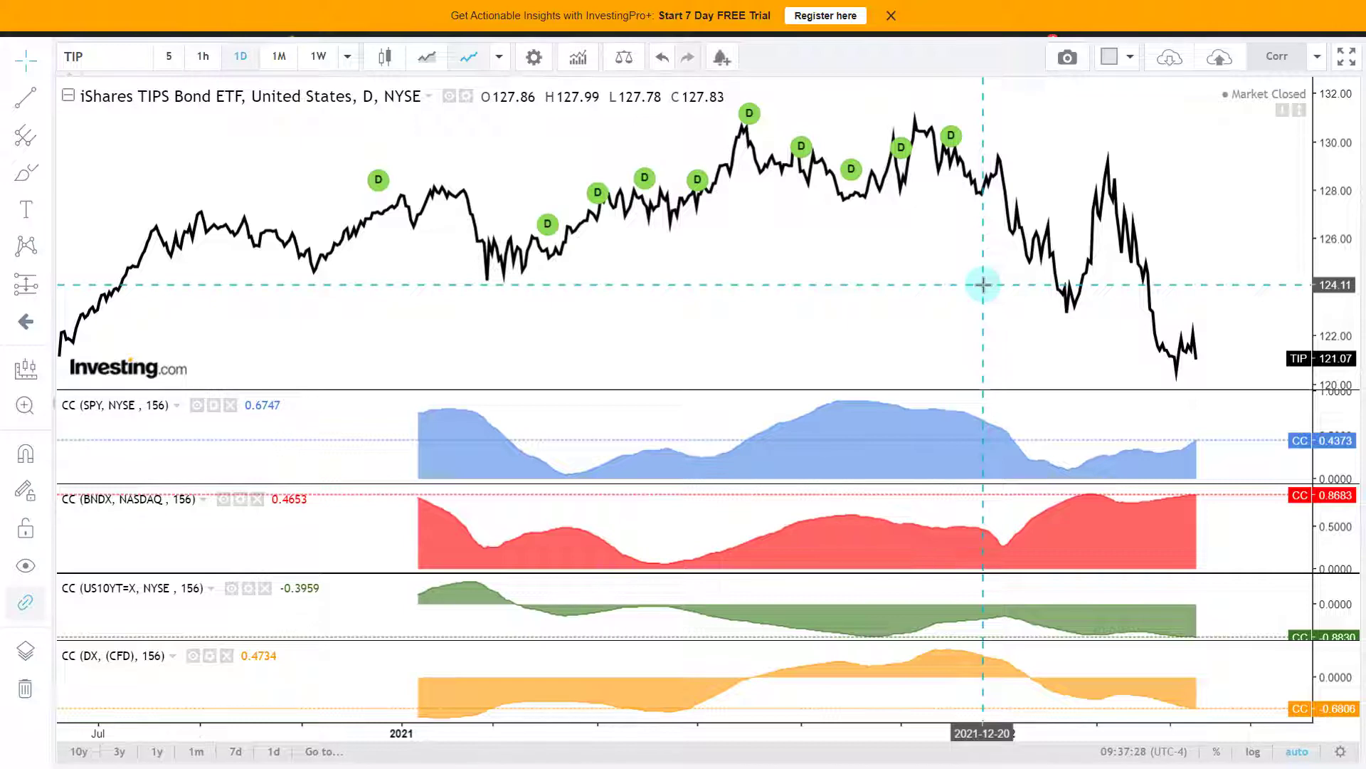
scroll(984, 285, down, 6)
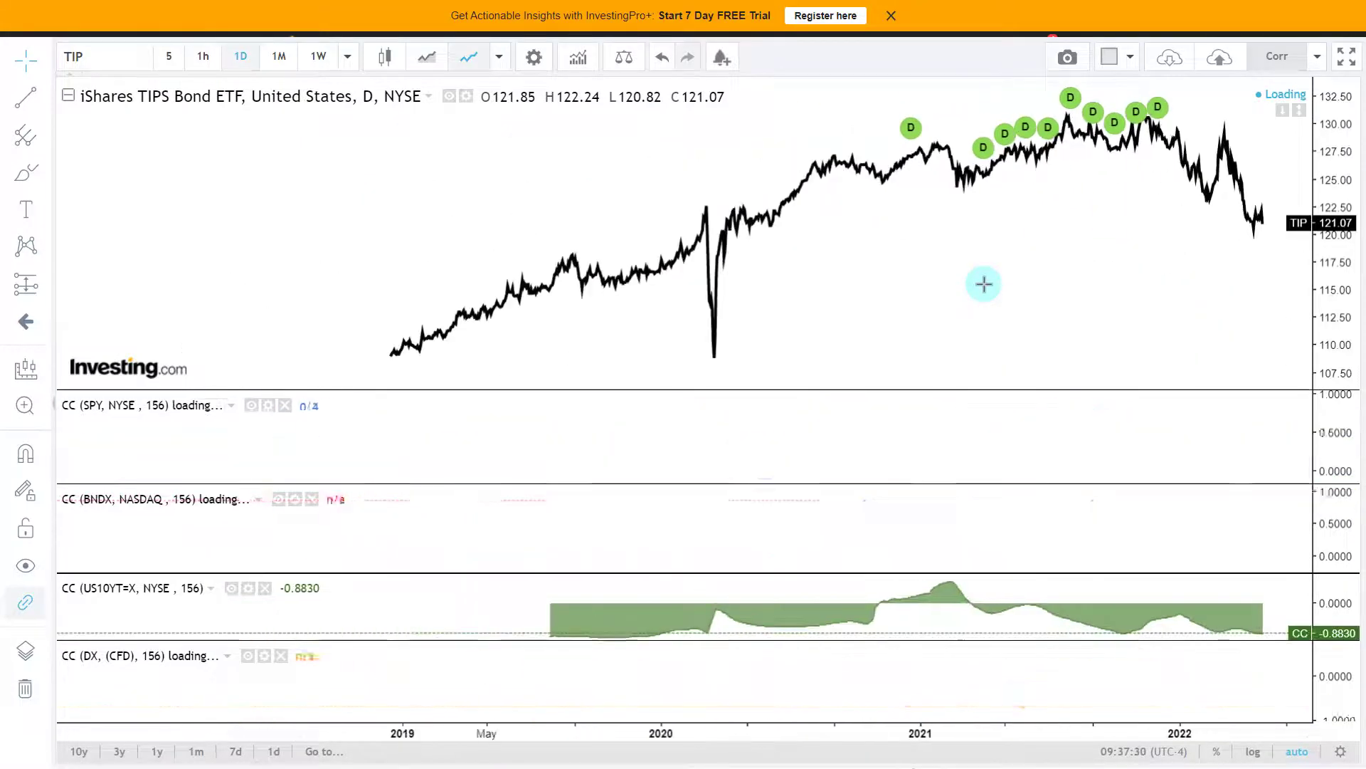
scroll(983, 285, down, 2)
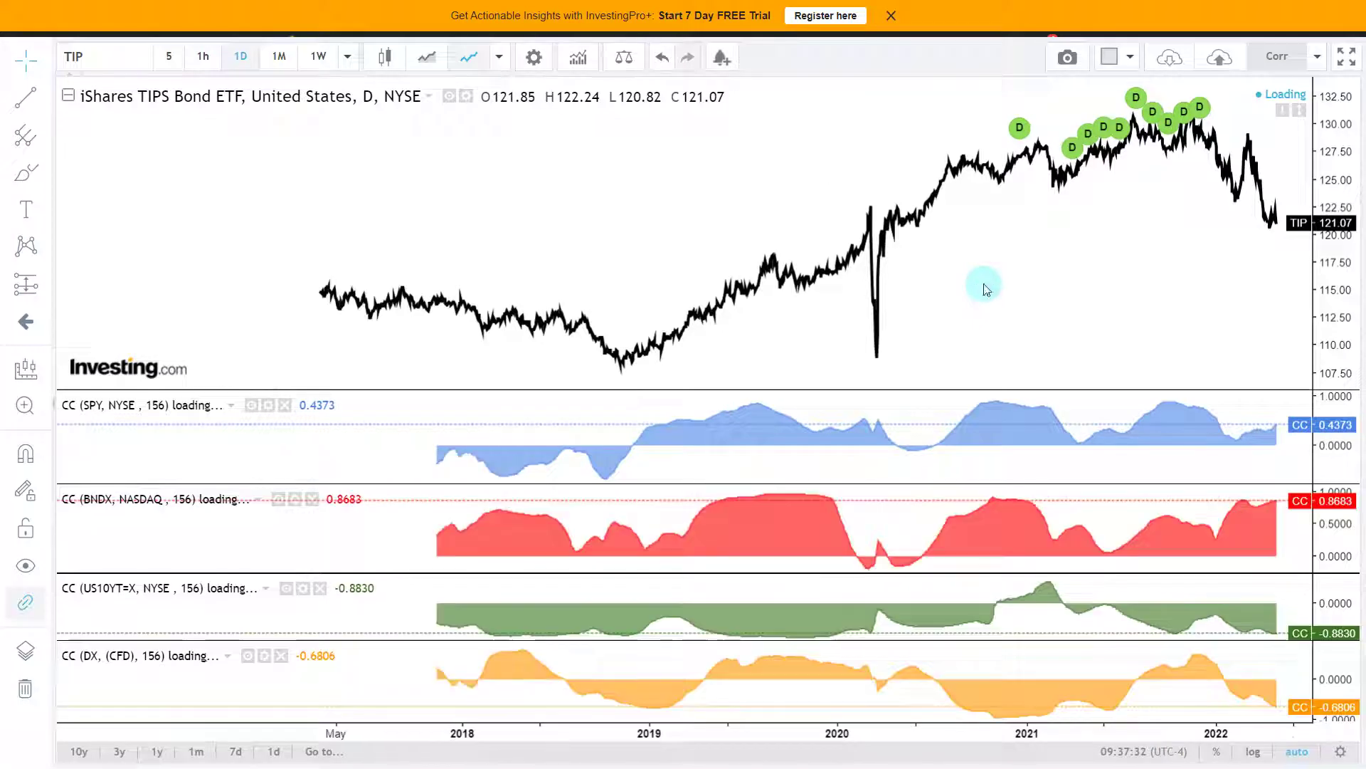
scroll(984, 284, down, 2)
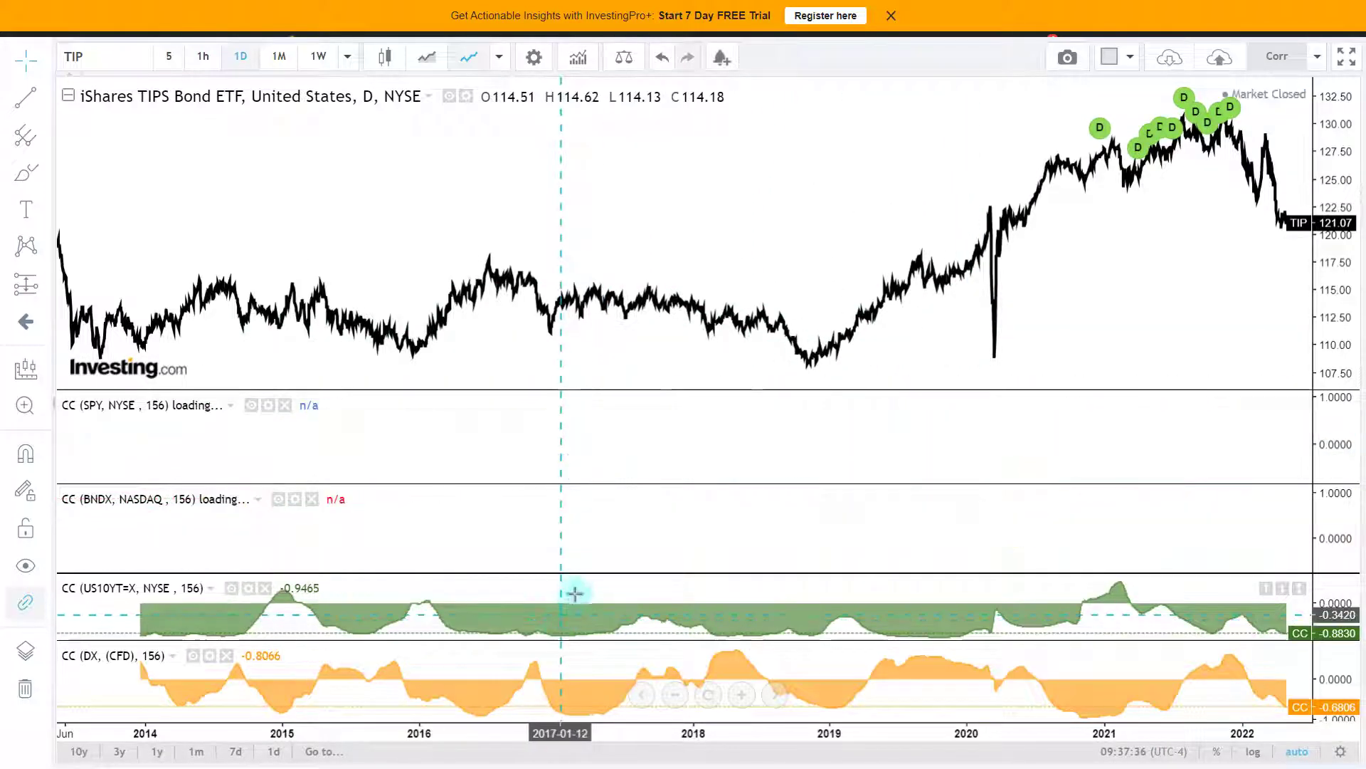
drag(579, 588, 524, 586)
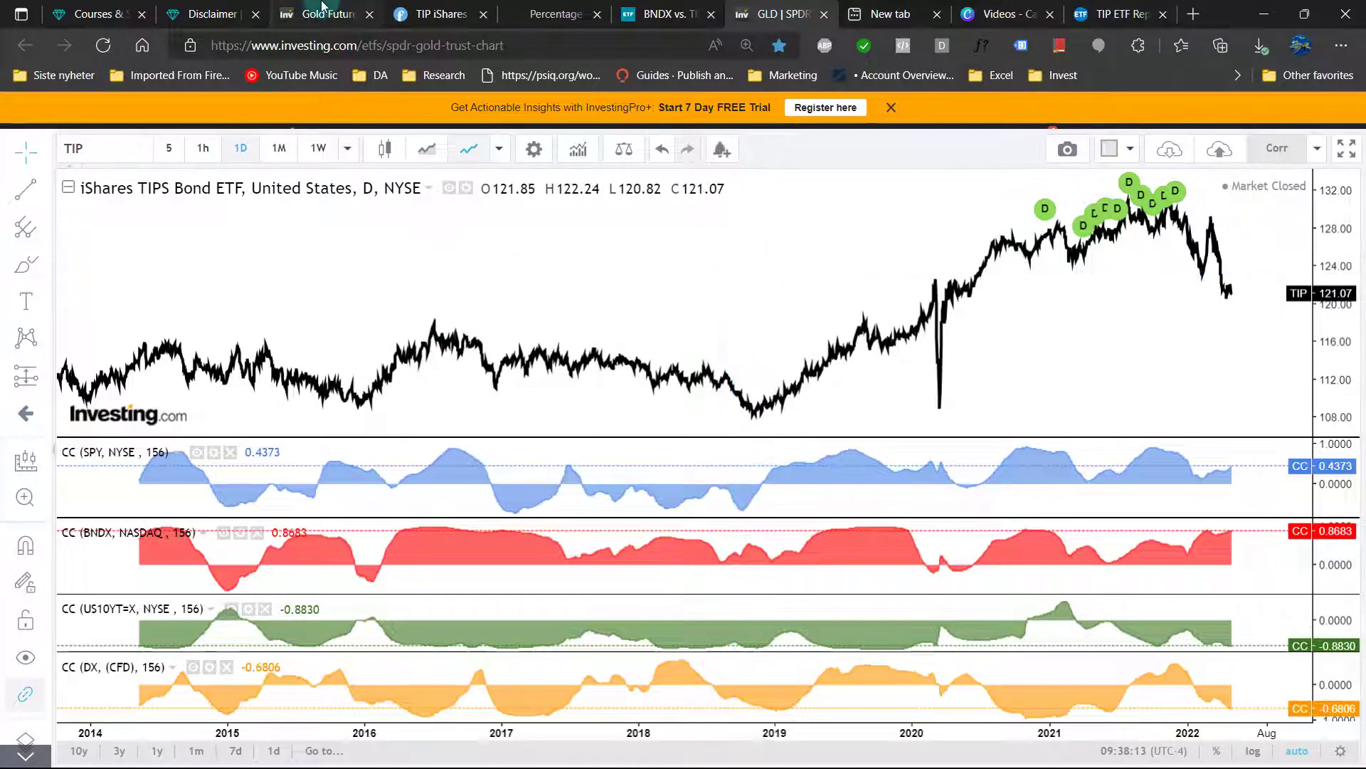
In the Pulse+ DualScreen chart, replace TIP with the United States 10-Year (US10YT=X) and set the interval to weekly.
key(F11)
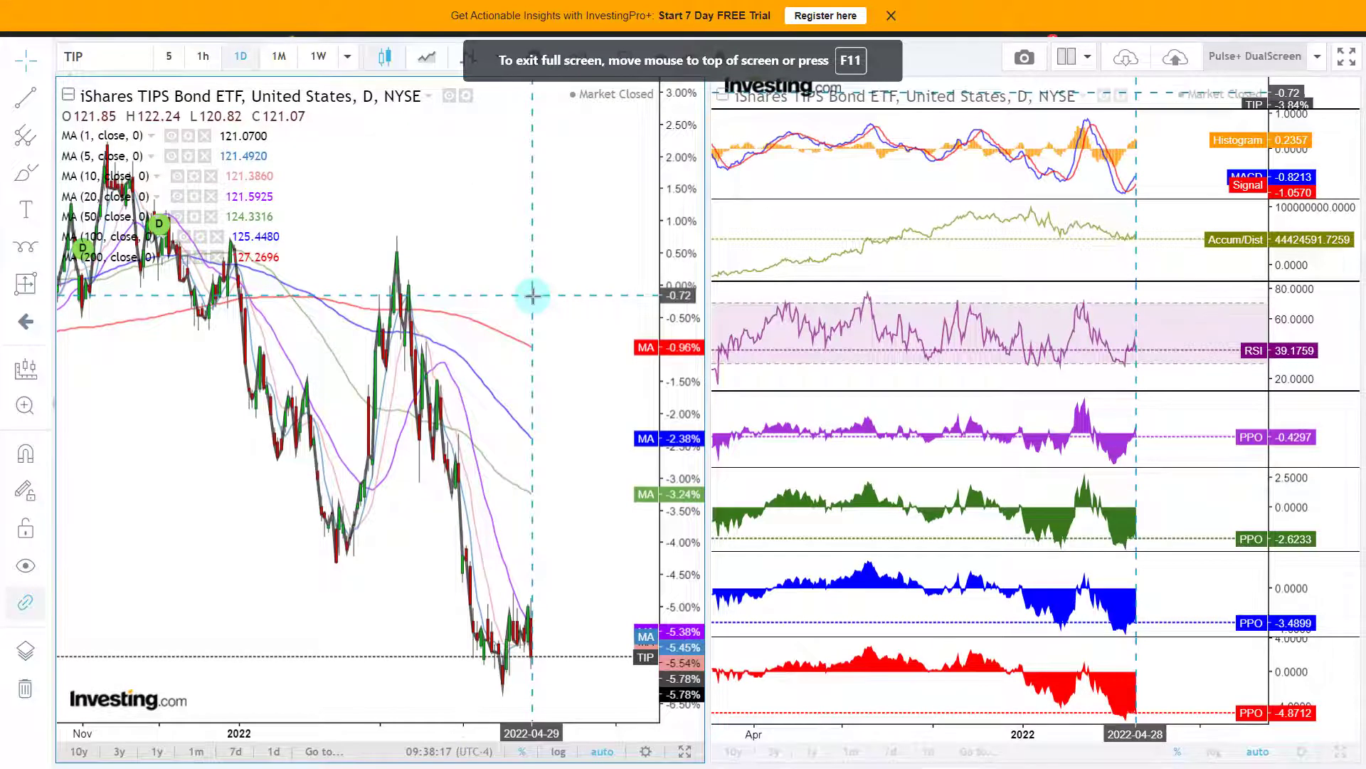
text(10YR)
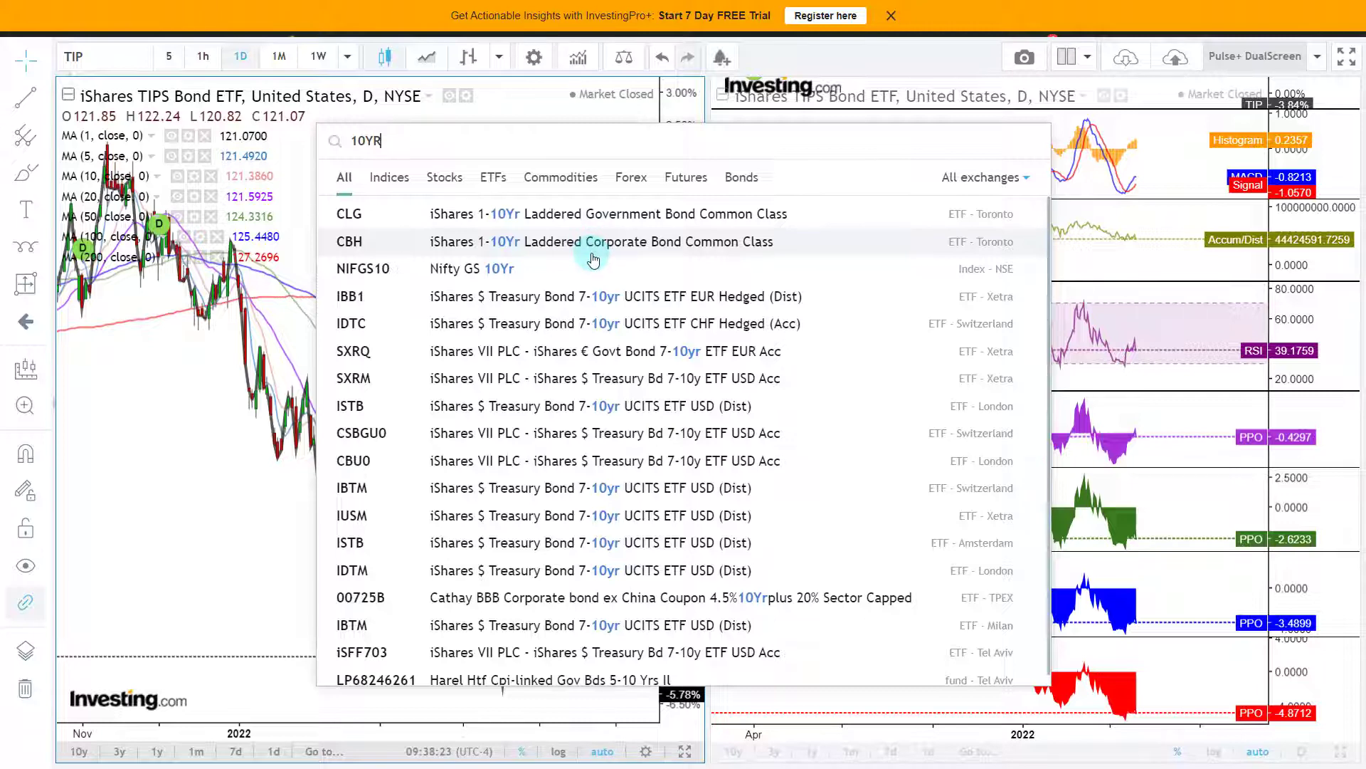
key(BackSpace)
key(BackSpace)
click(552, 214)
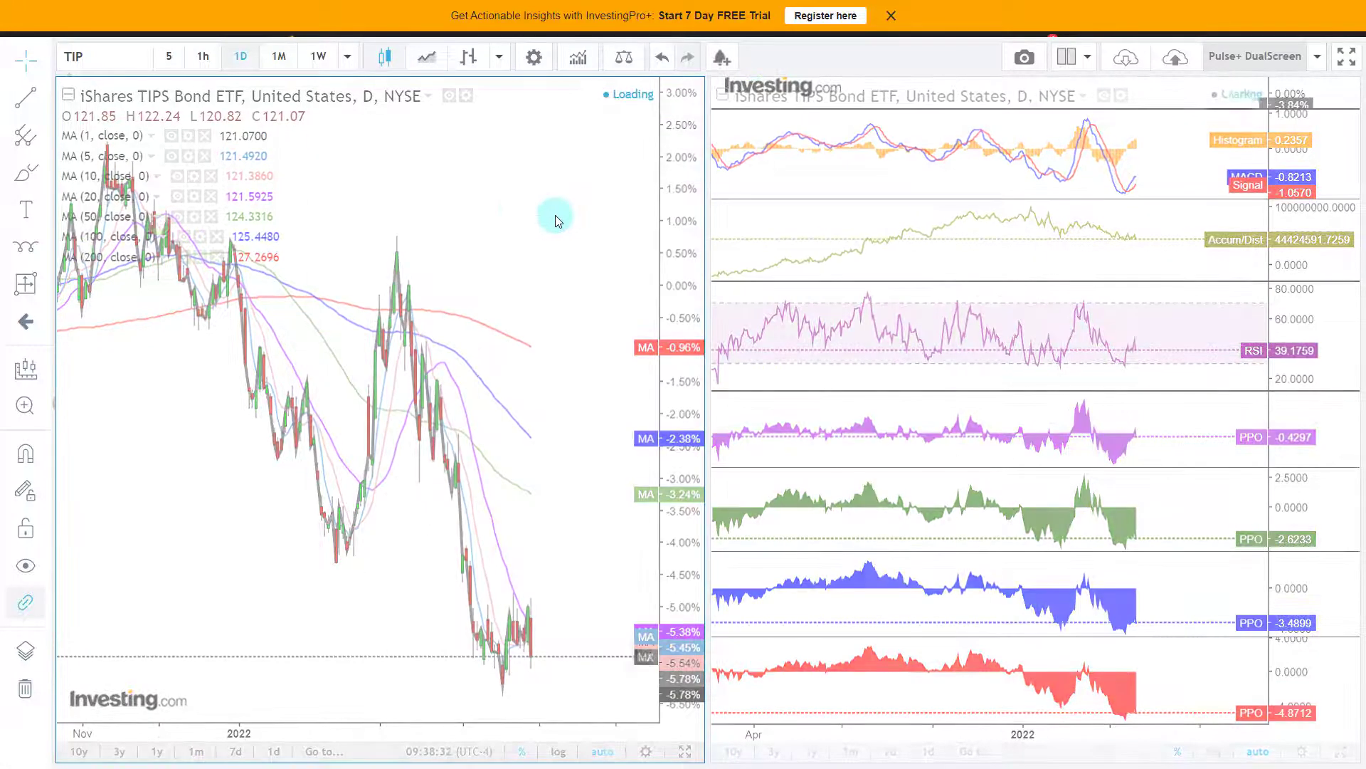
click(343, 52)
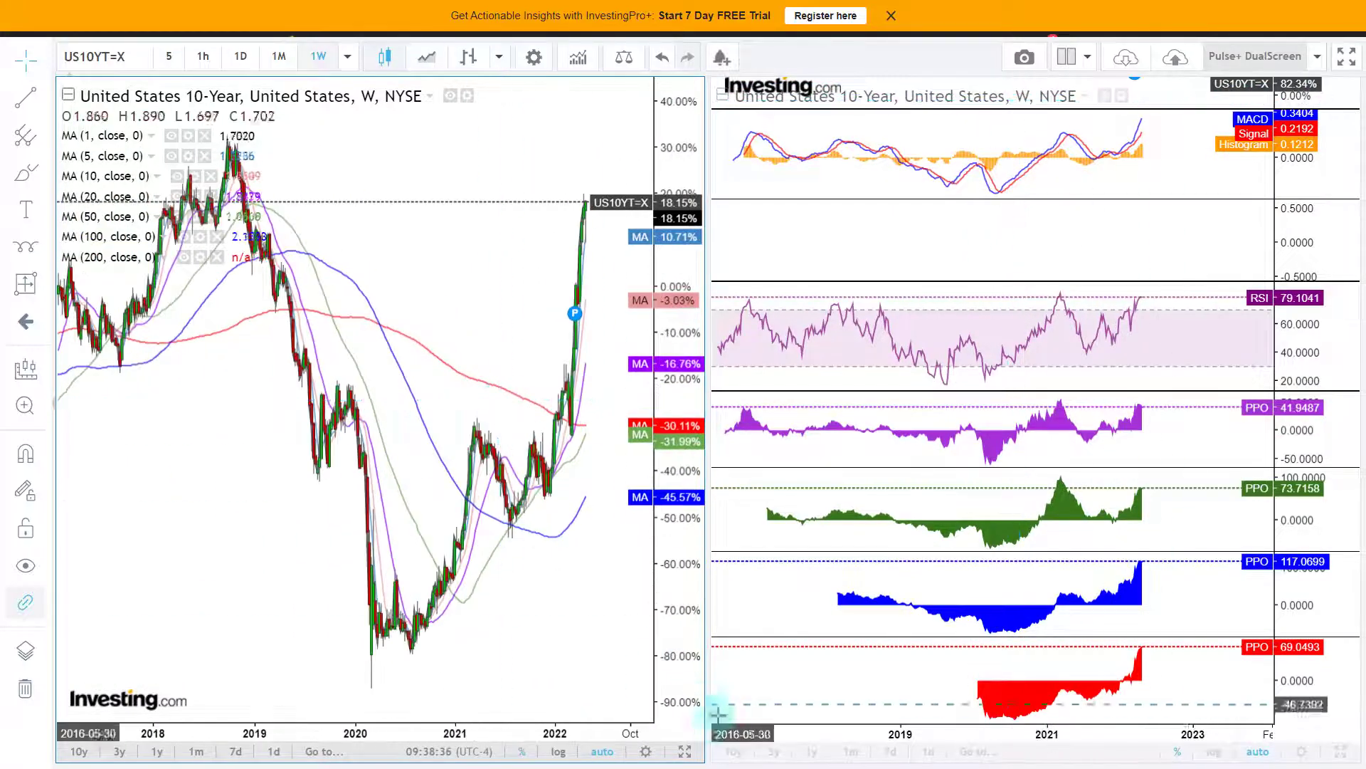
Examine the US 10-year's long-term weekly price history in the enlarged chart and its MACD, RSI and PPO indicators in the dual layout.
click(684, 751)
scroll(885, 482, down, 3)
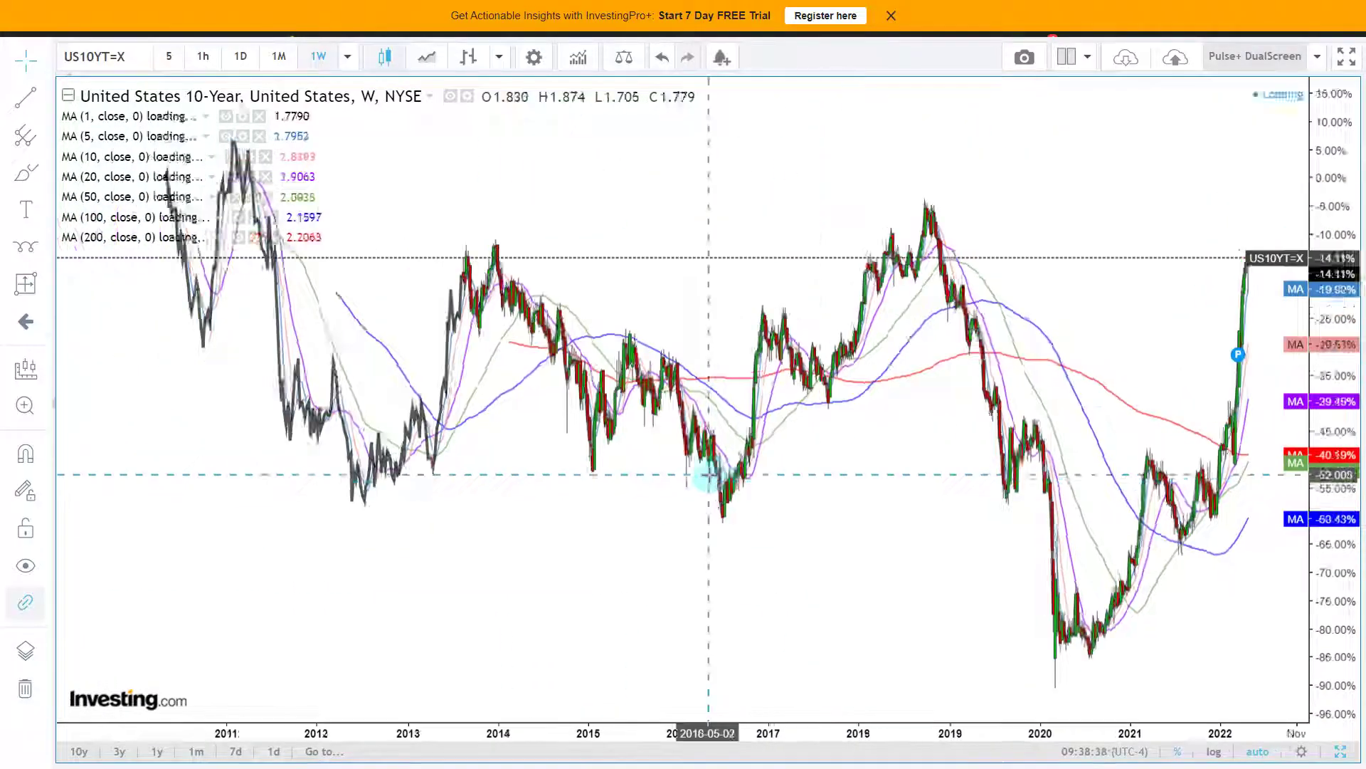
scroll(708, 470, up, 3)
drag(800, 521, 619, 497)
scroll(630, 497, up, 2)
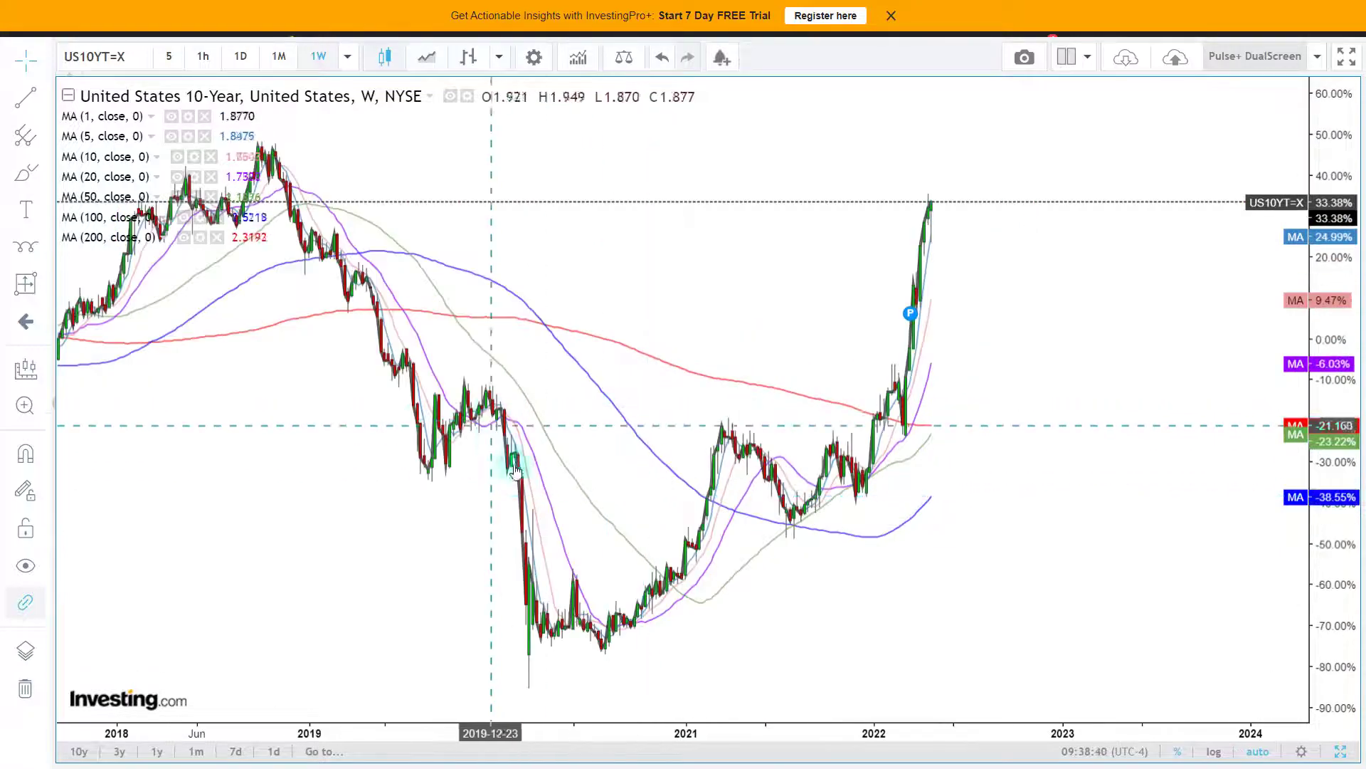
scroll(783, 473, down, 5)
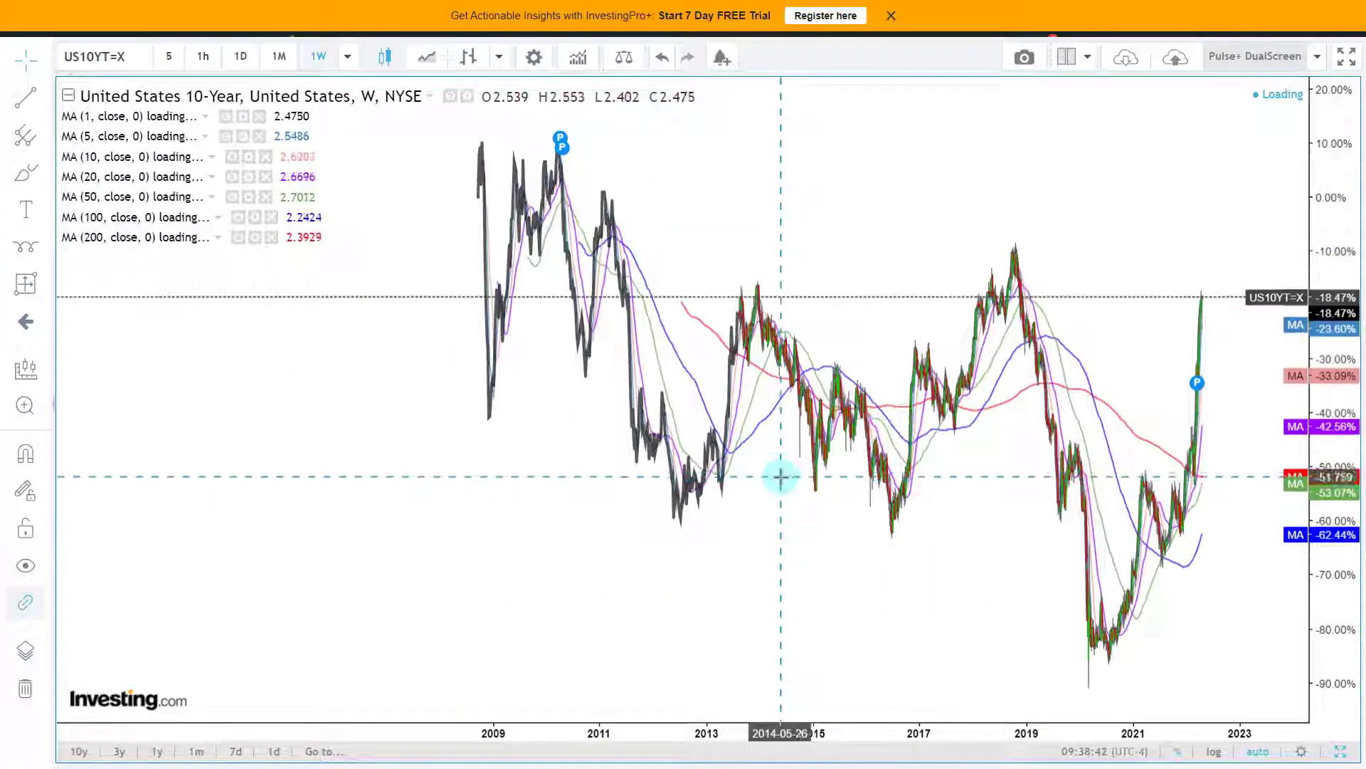
scroll(778, 469, up, 2)
scroll(778, 467, up, 1)
scroll(830, 513, down, 2)
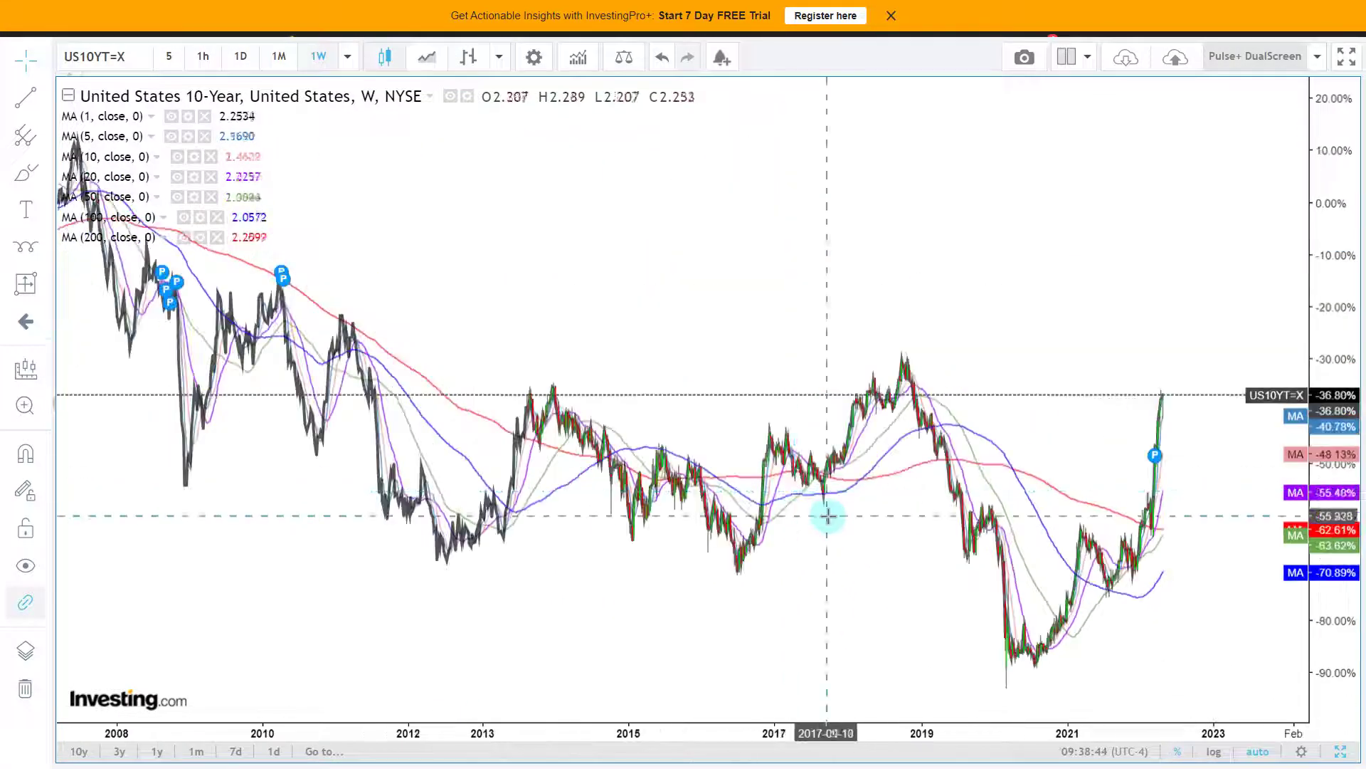
click(1340, 751)
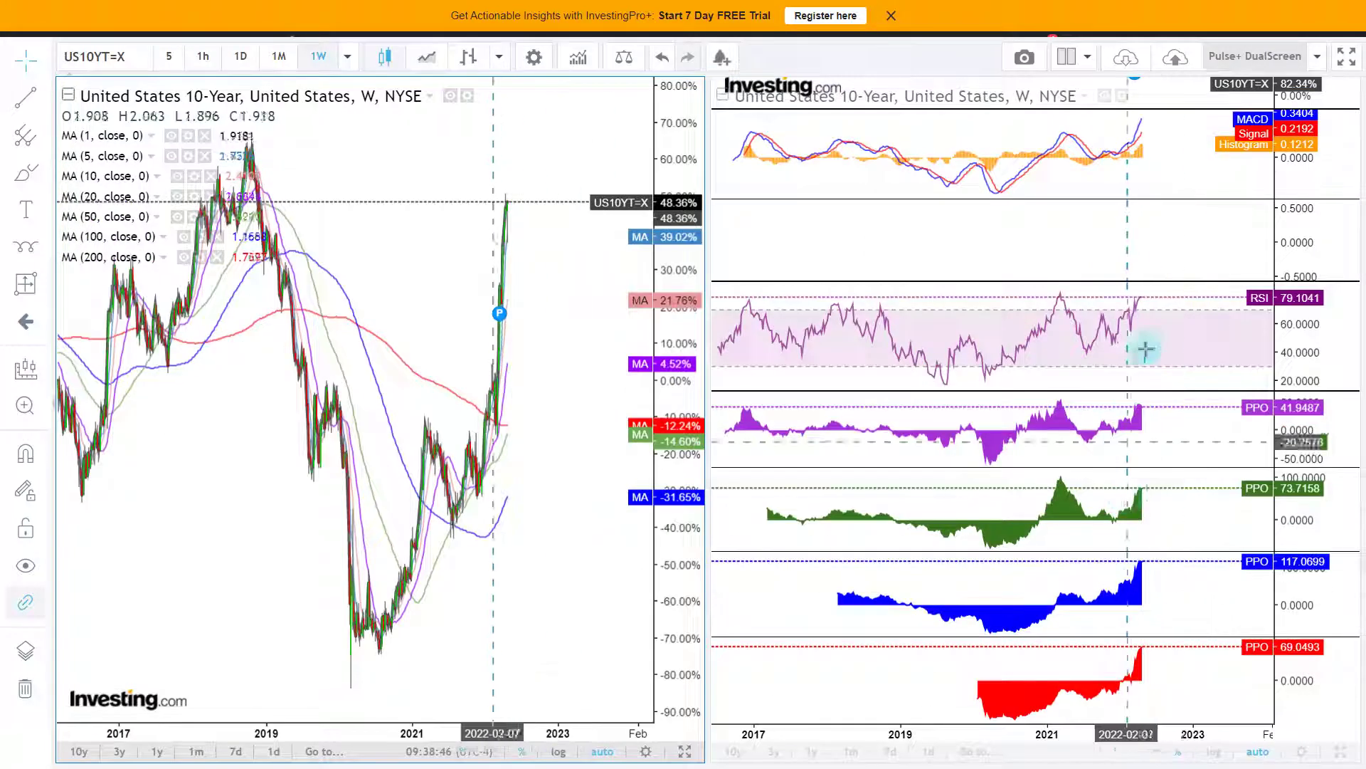
scroll(918, 318, down, 3)
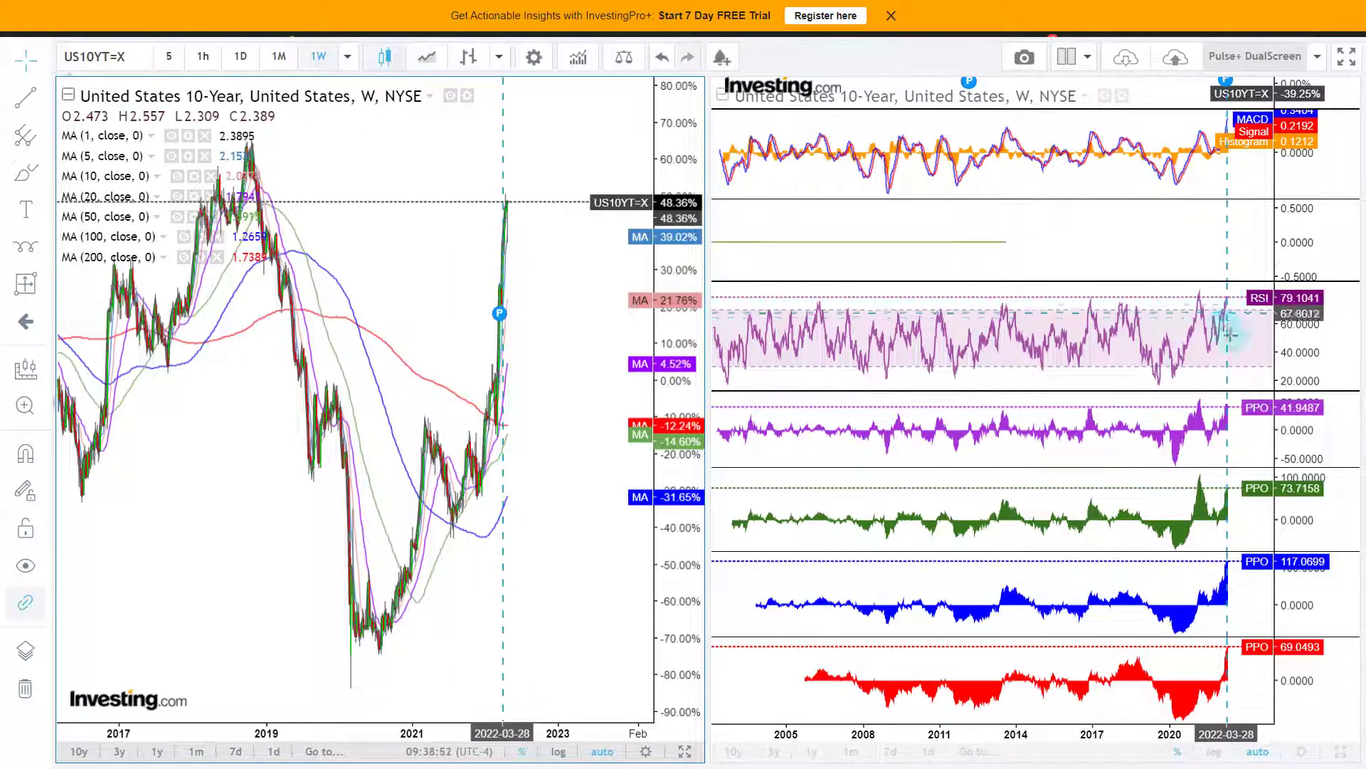
drag(1106, 175, 1081, 175)
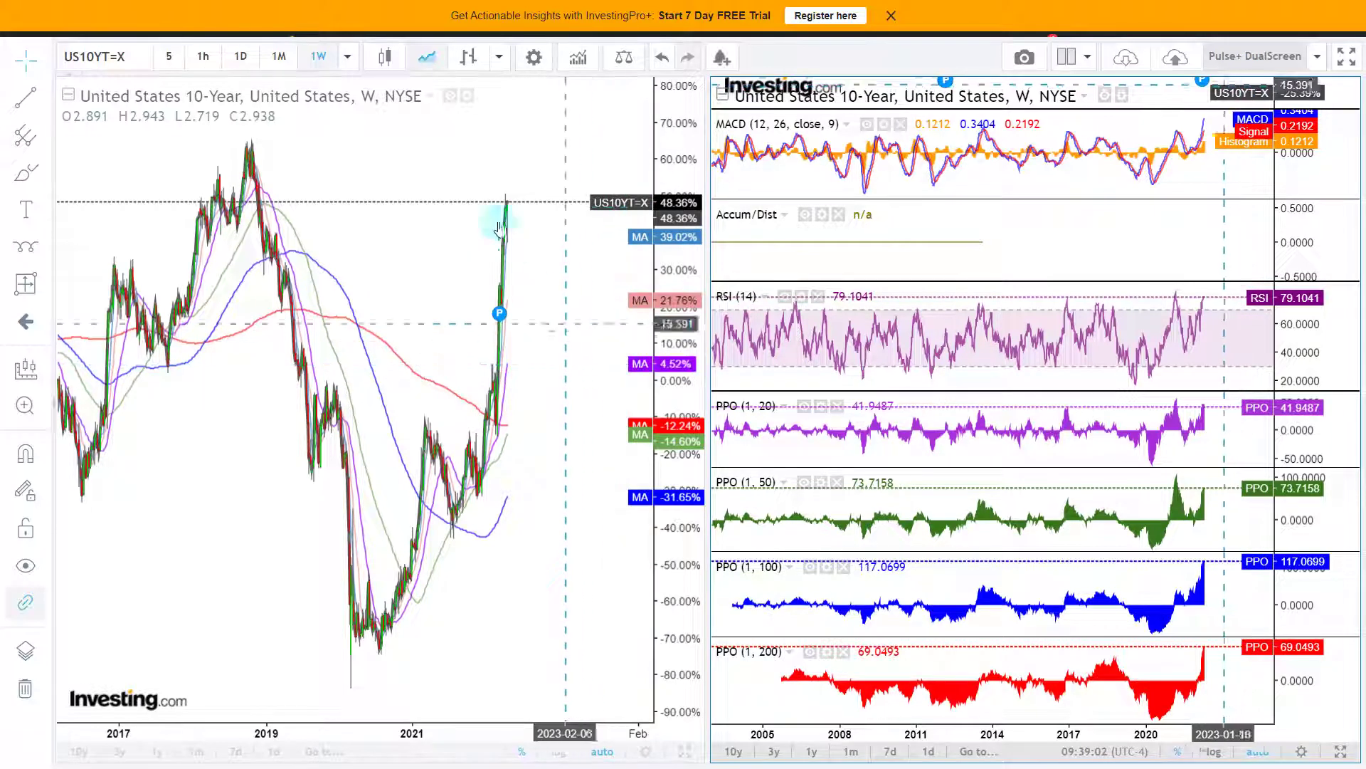
Examine the US 10-year's price trend, moving averages and indicators on the daily interval, and return to weekly.
click(241, 57)
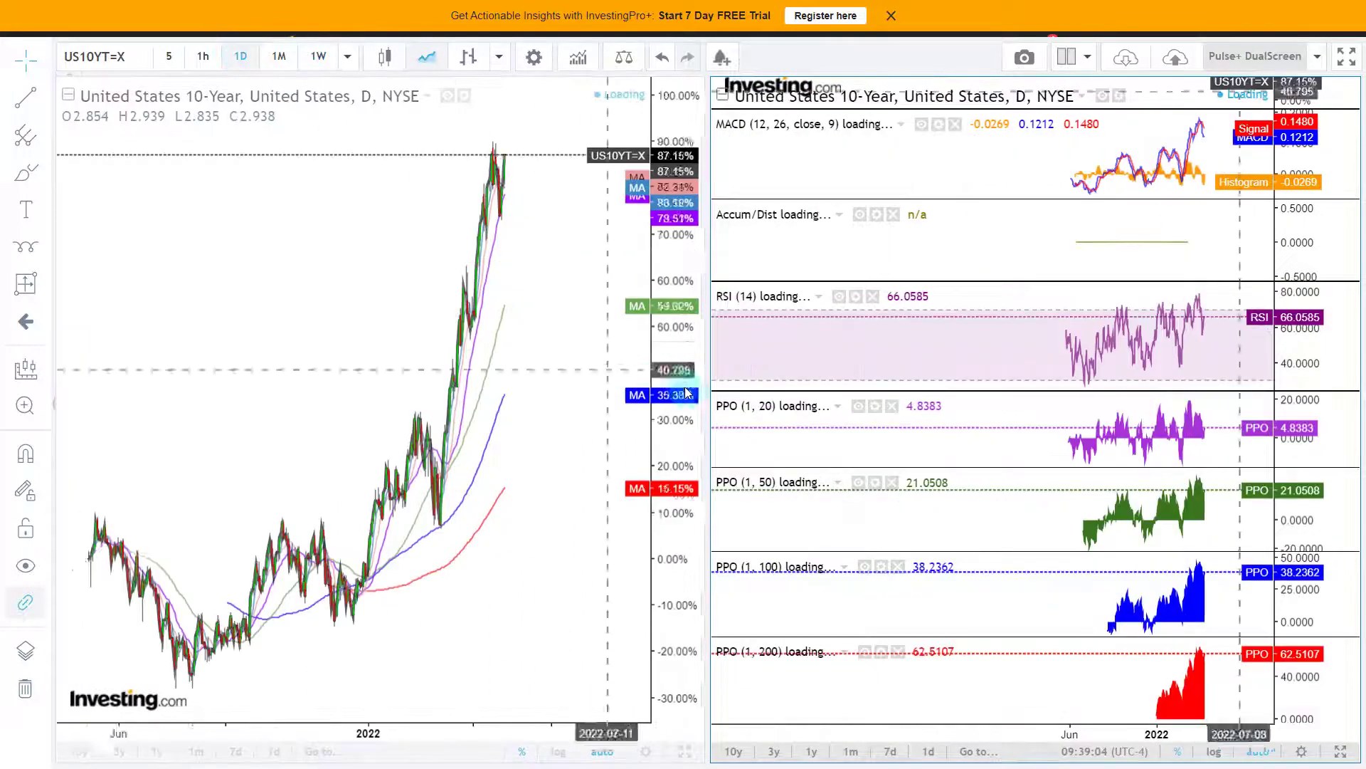
scroll(461, 238, down, 8)
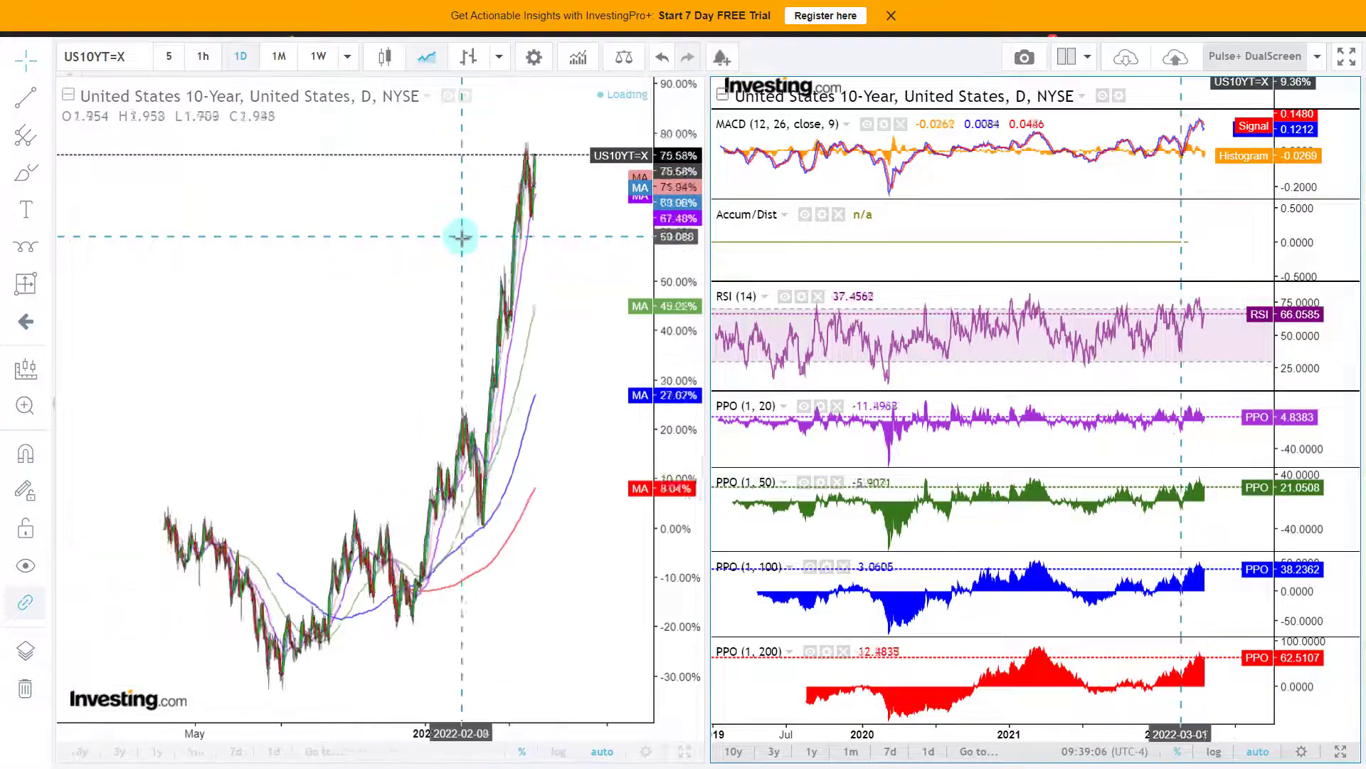
scroll(463, 246, up, 10)
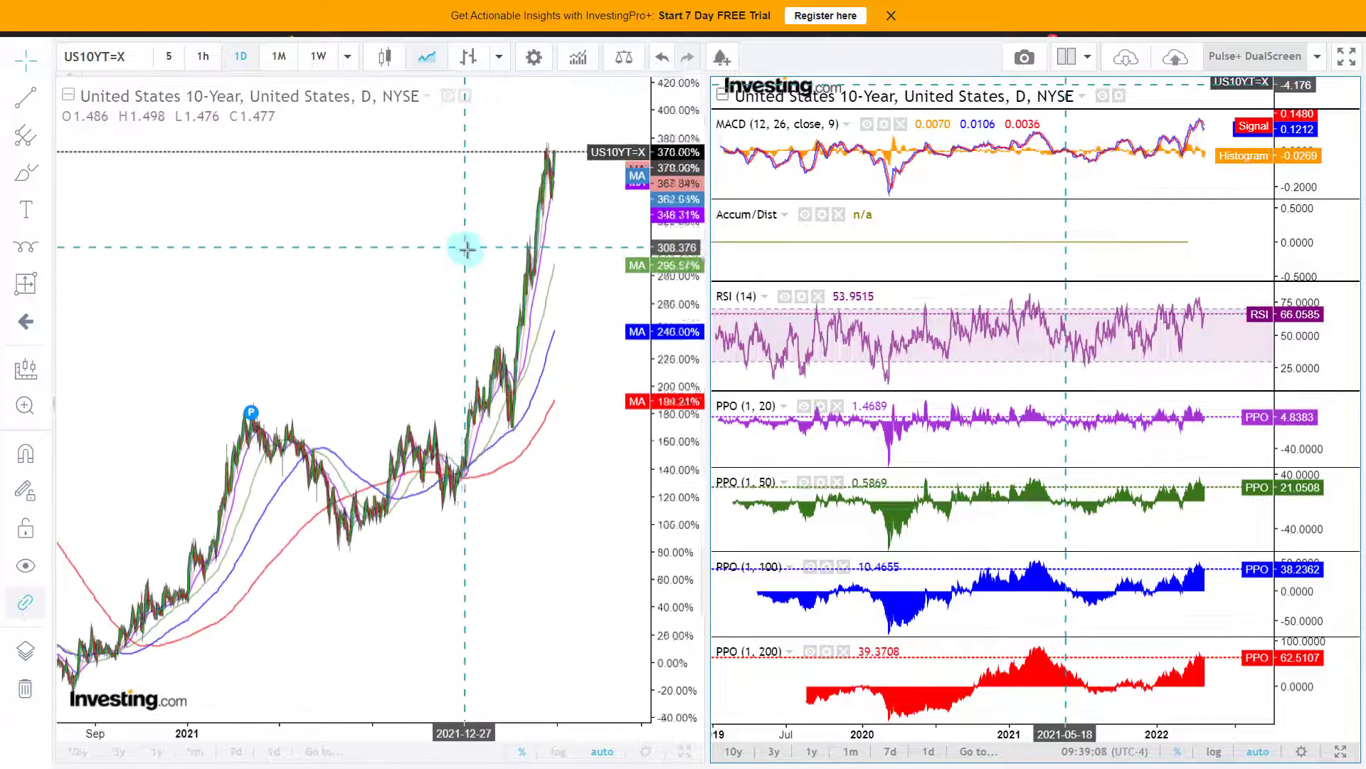
drag(350, 384, 524, 369)
scroll(377, 246, down, 5)
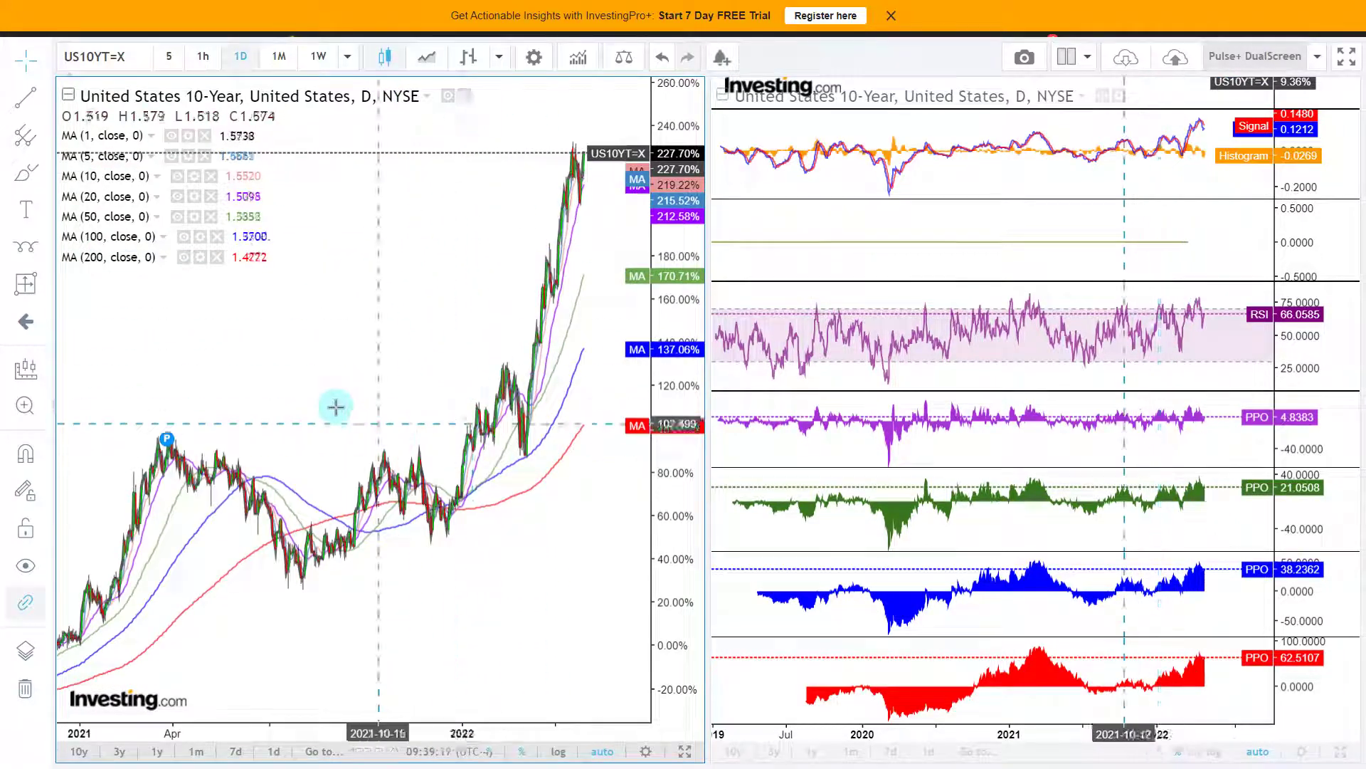
scroll(498, 434, up, 3)
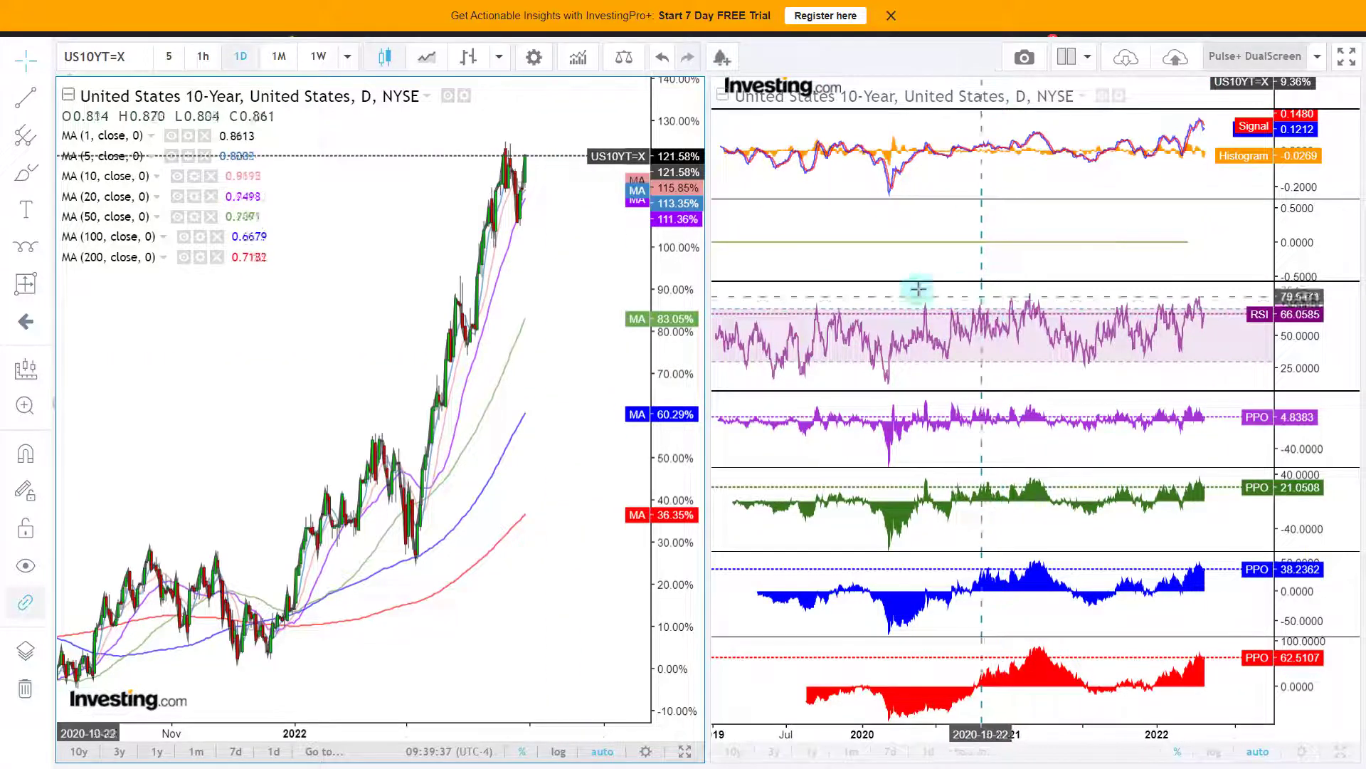
click(318, 56)
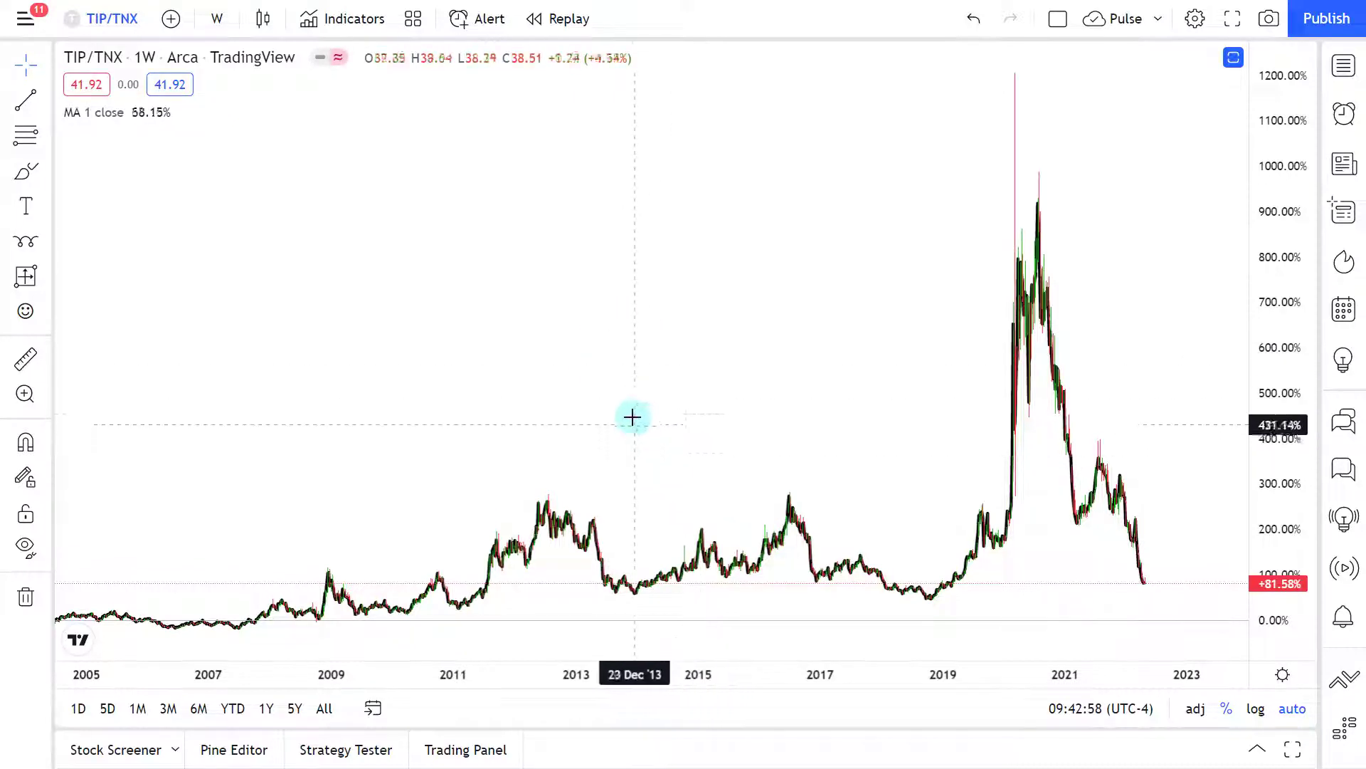
On TradingView, examine the weekly TIP/TNX ratio chart from its start in 2004 through 2013.
scroll(629, 399, up, 3)
drag(619, 397, 714, 393)
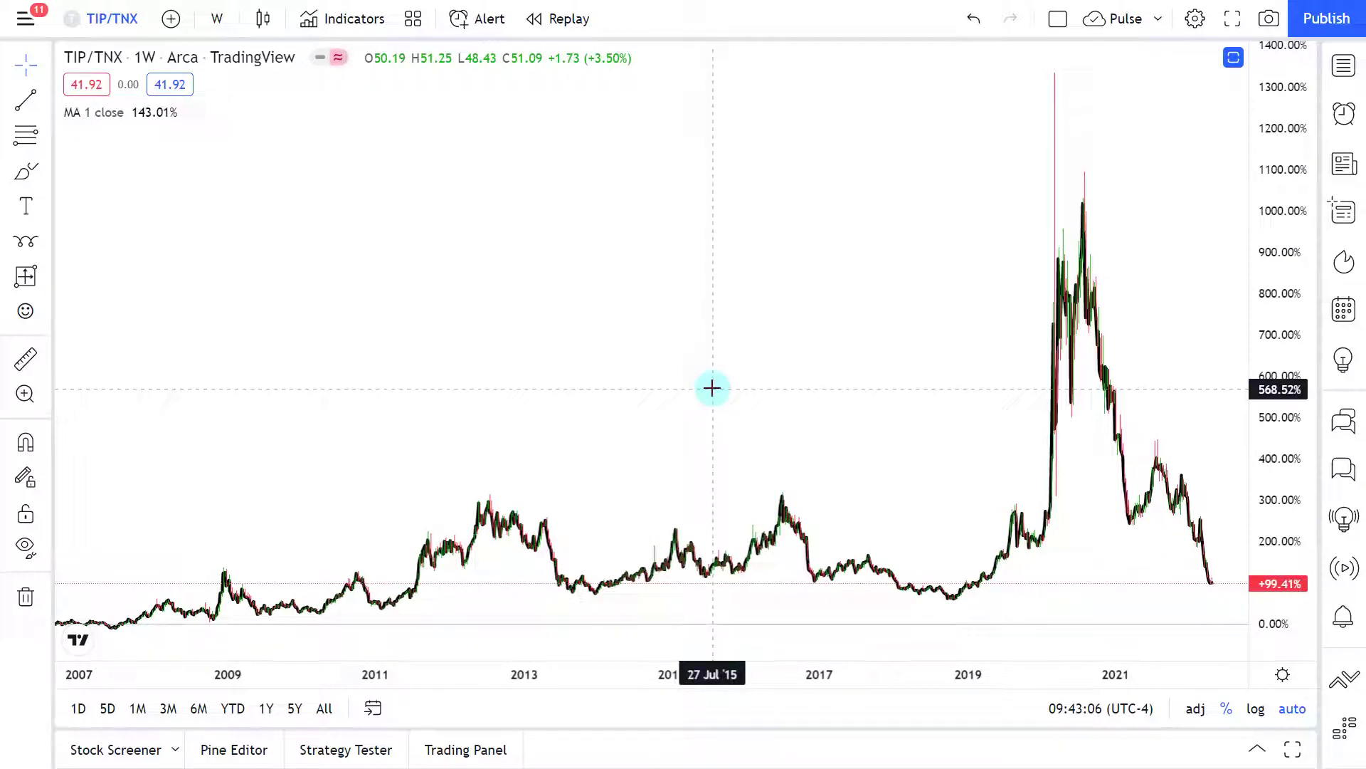
scroll(712, 388, up, 2)
drag(686, 372, 1127, 324)
drag(811, 401, 954, 327)
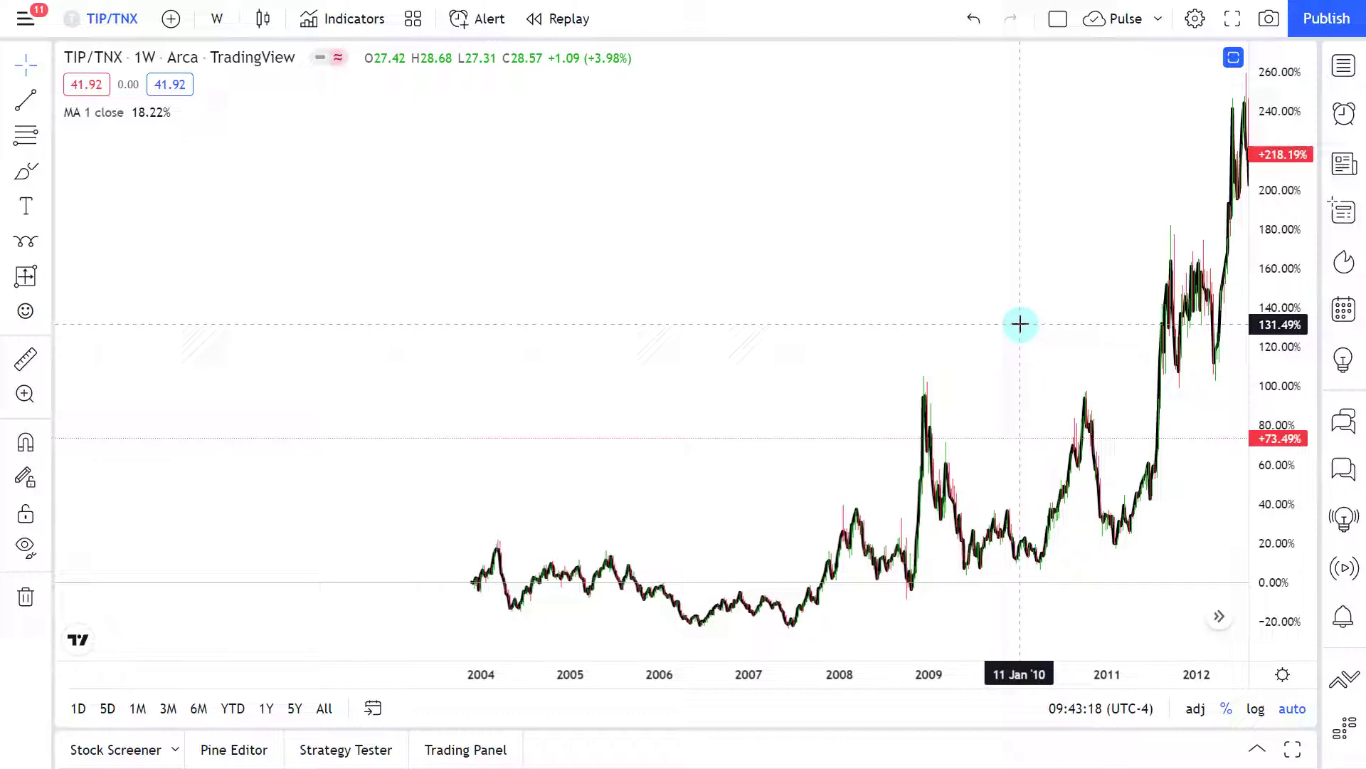
drag(1020, 316, 887, 310)
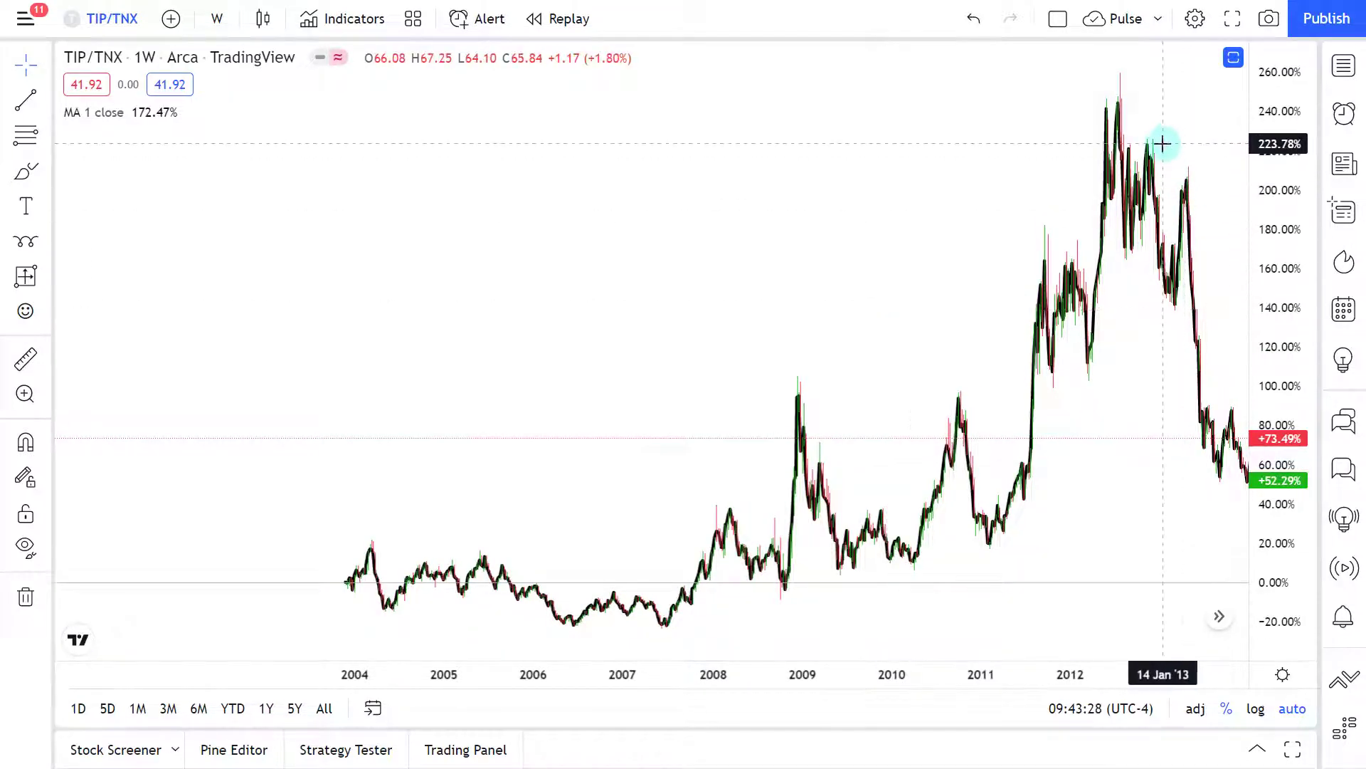
Mark the TIP/TNX decline from the 2012 peak to late 2013 with a pink arrow, and clear the annotation.
key(ctrl+shift+1)
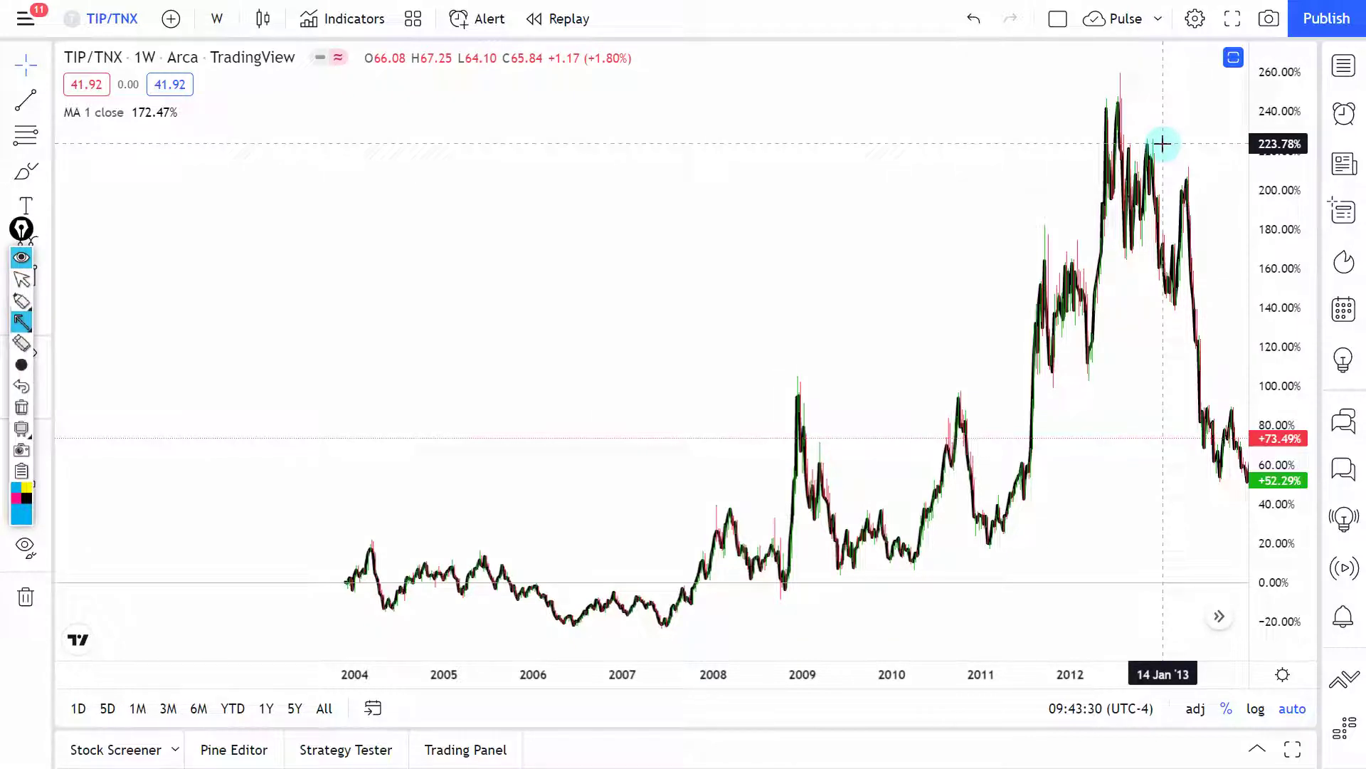
mouse_move(1135, 110)
mouse_down()
mouse_move(1226, 308)
mouse_move(1255, 452)
mouse_up()
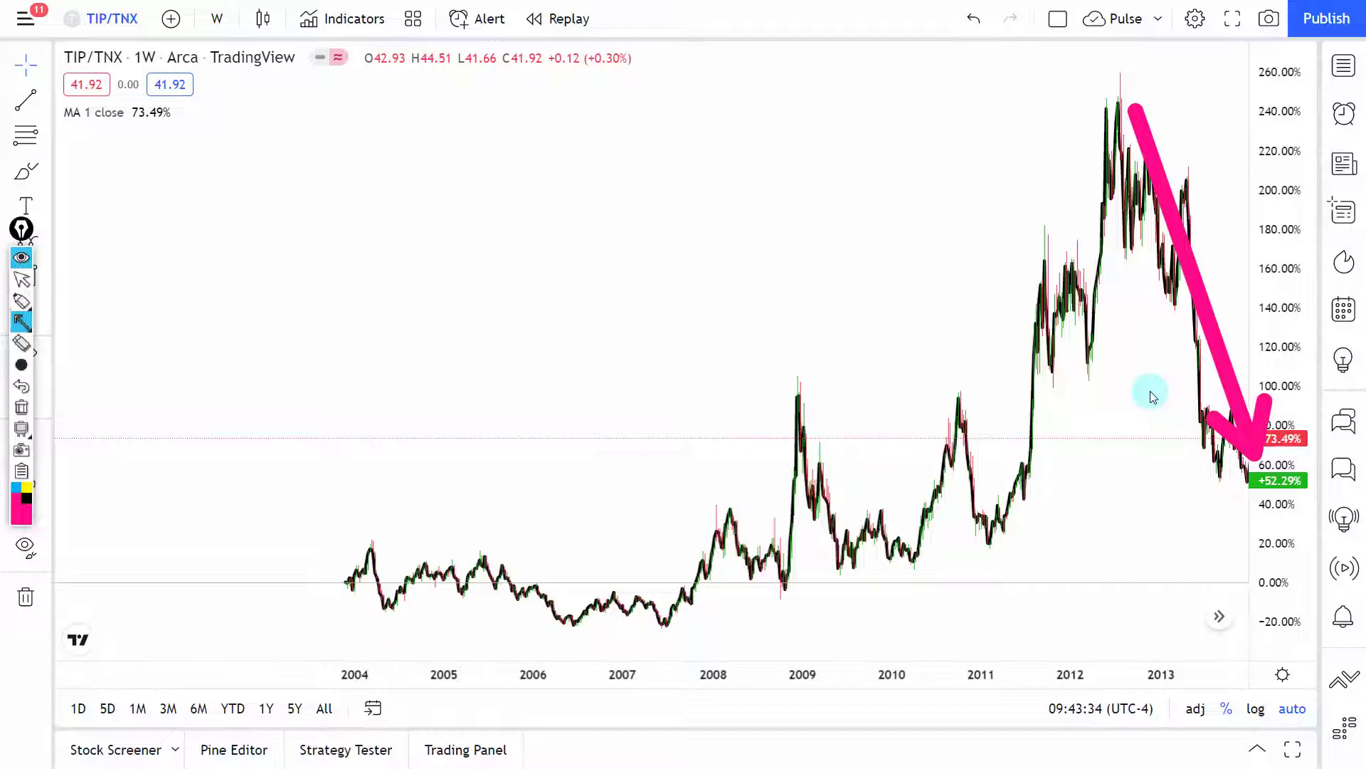
key(Escape)
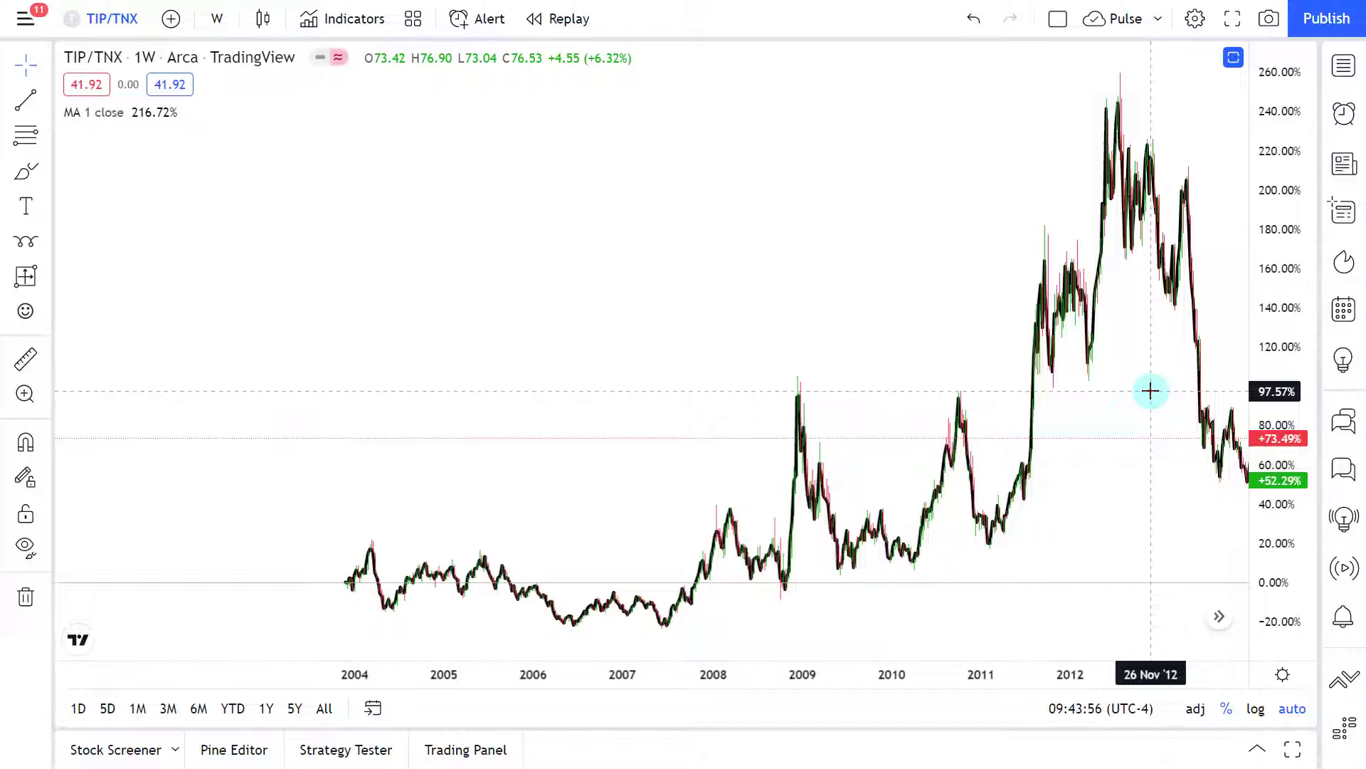
Examine the full TIP/TNX history since 2004, mark the current level back to 2014 with a temporary blue arrow, and clear it.
drag(1147, 391, 299, 458)
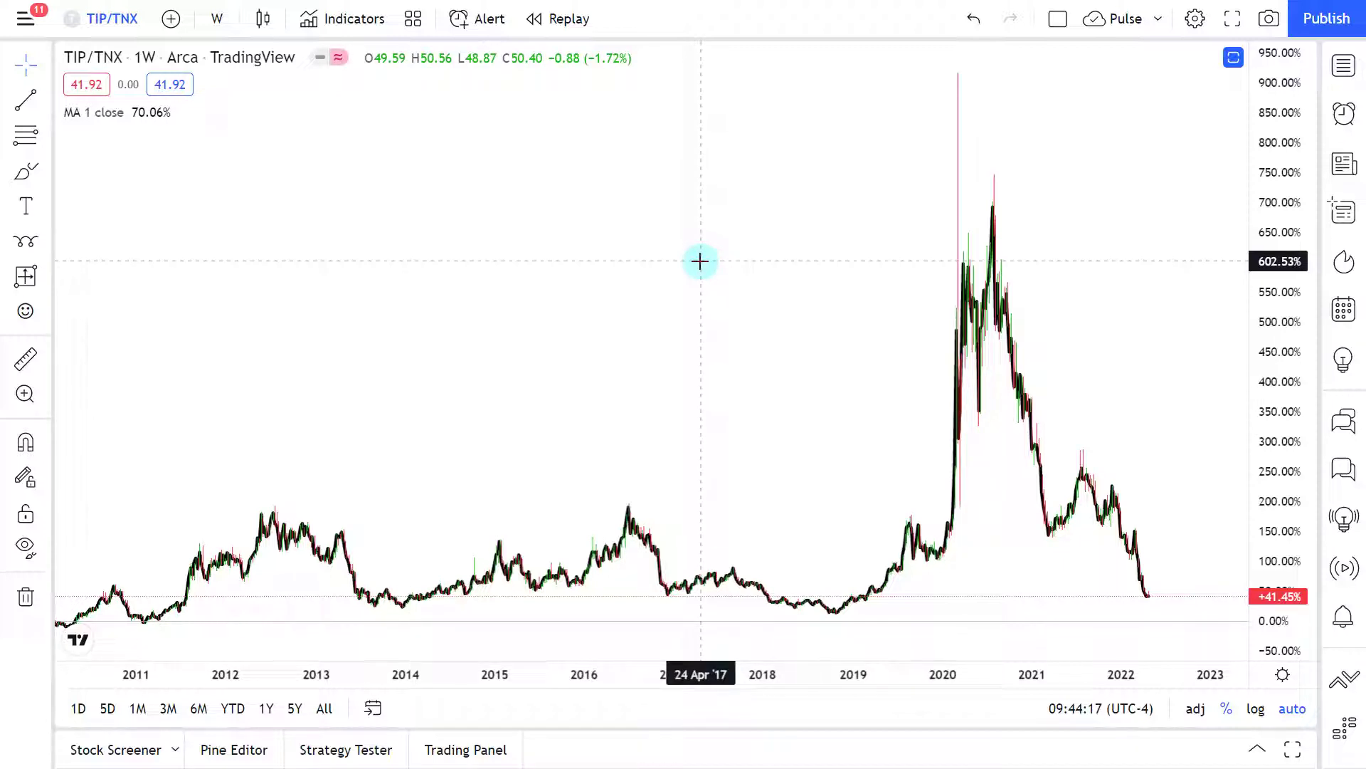
scroll(700, 261, down, 3)
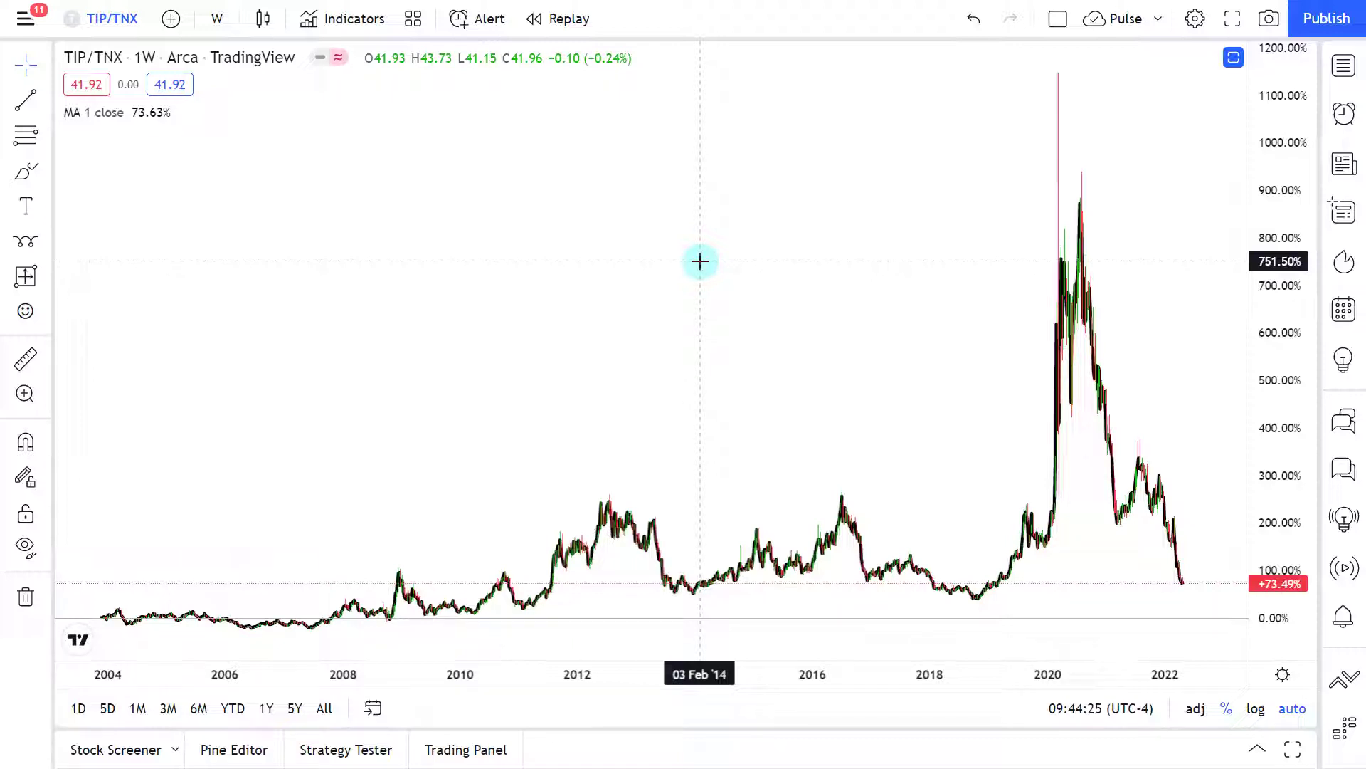
key(ctrl+alt+g)
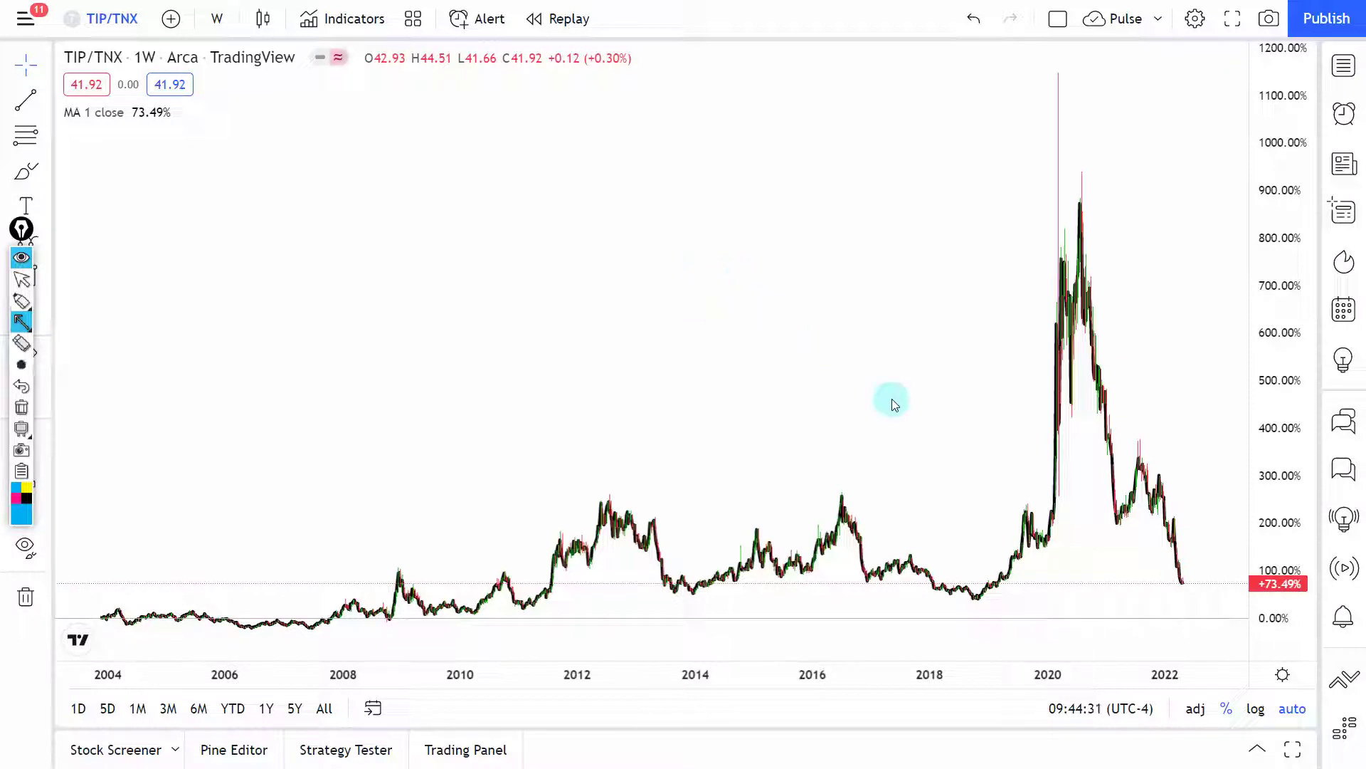
mouse_move(1228, 584)
mouse_down()
mouse_move(413, 580)
mouse_move(717, 595)
mouse_up()
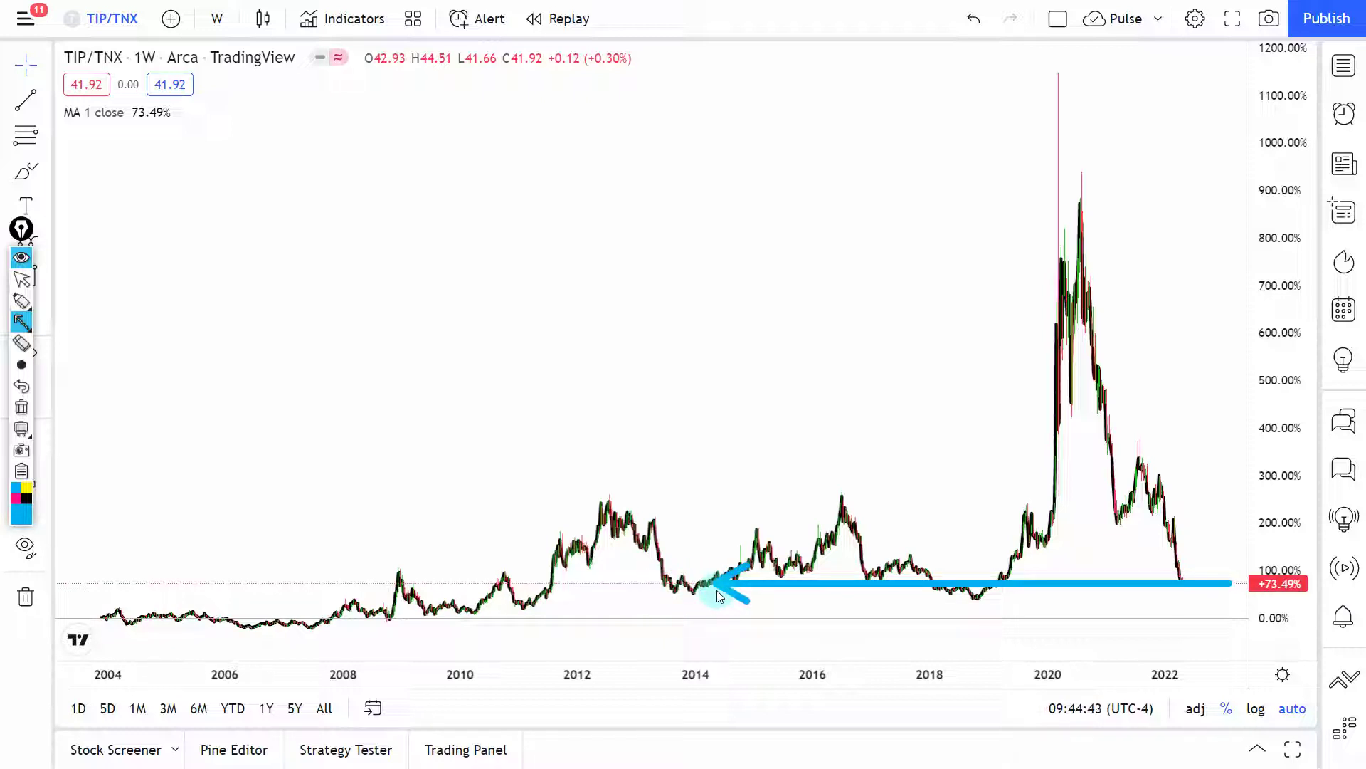
key(Escape)
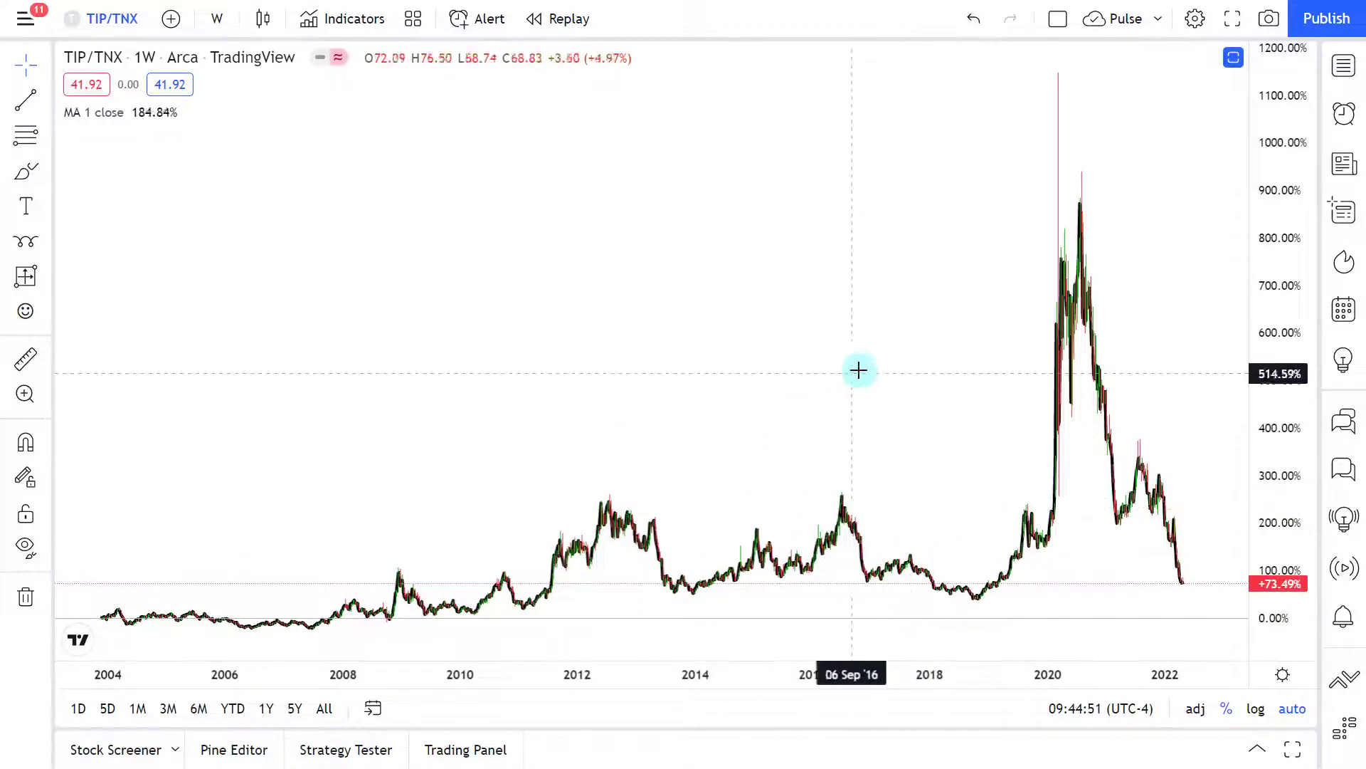
drag(817, 363, 649, 377)
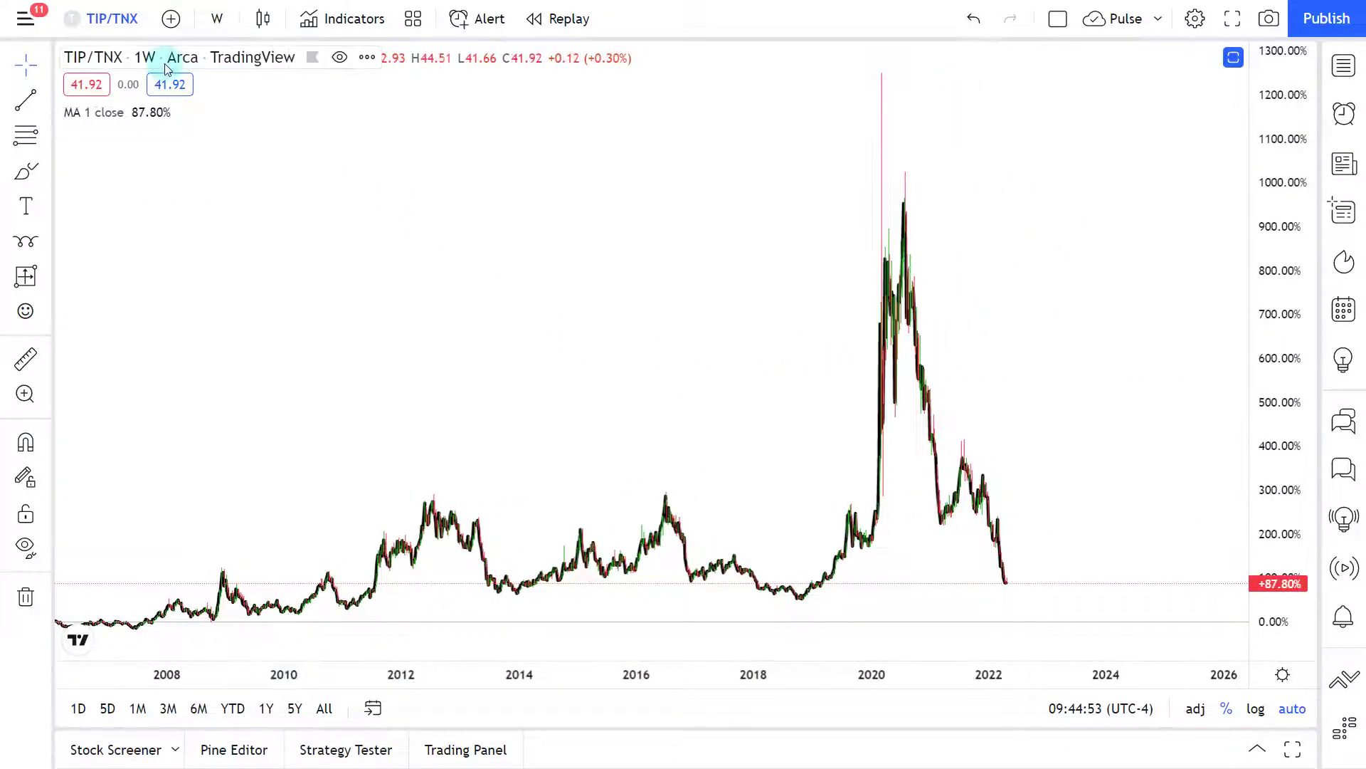
Switch the TIP/TNX chart to the daily interval and examine the Seasonality Forecaster's projected lines through September 2022.
click(217, 19)
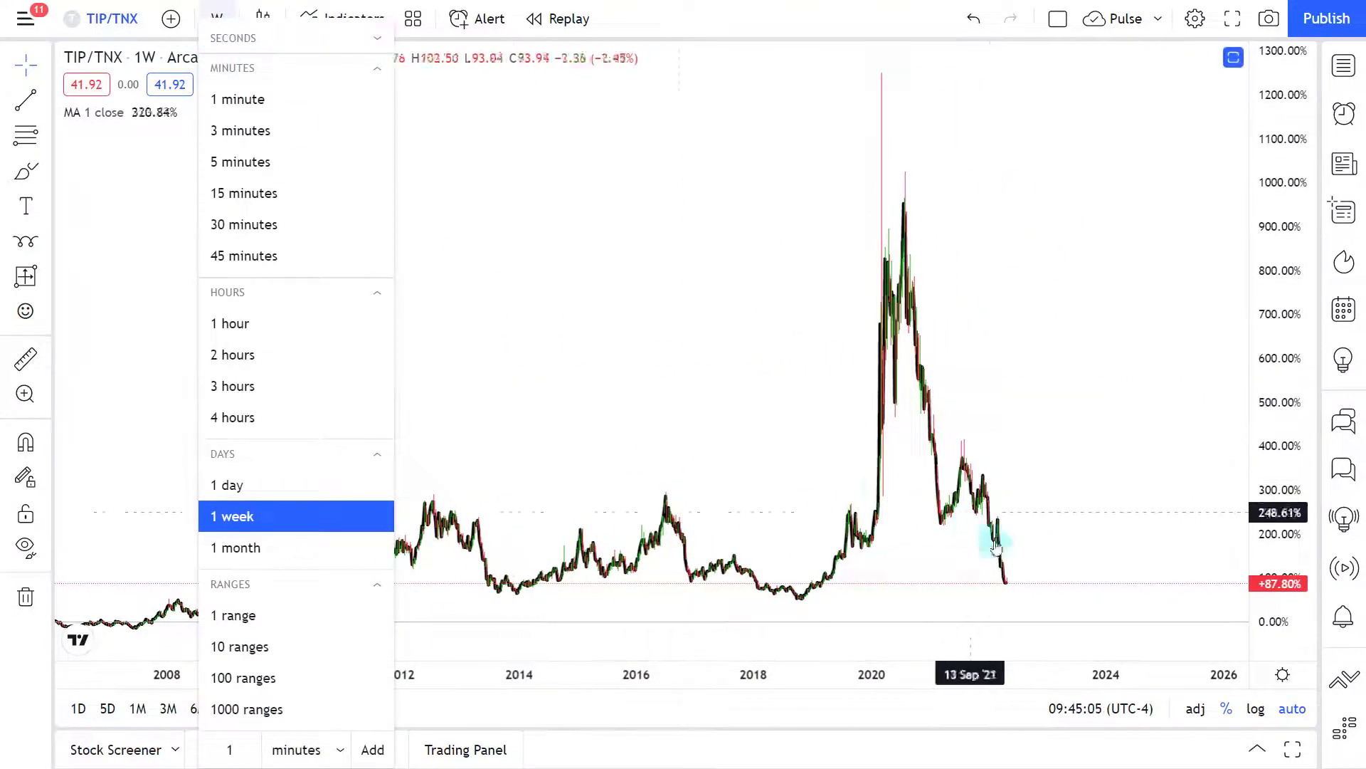
click(1014, 573)
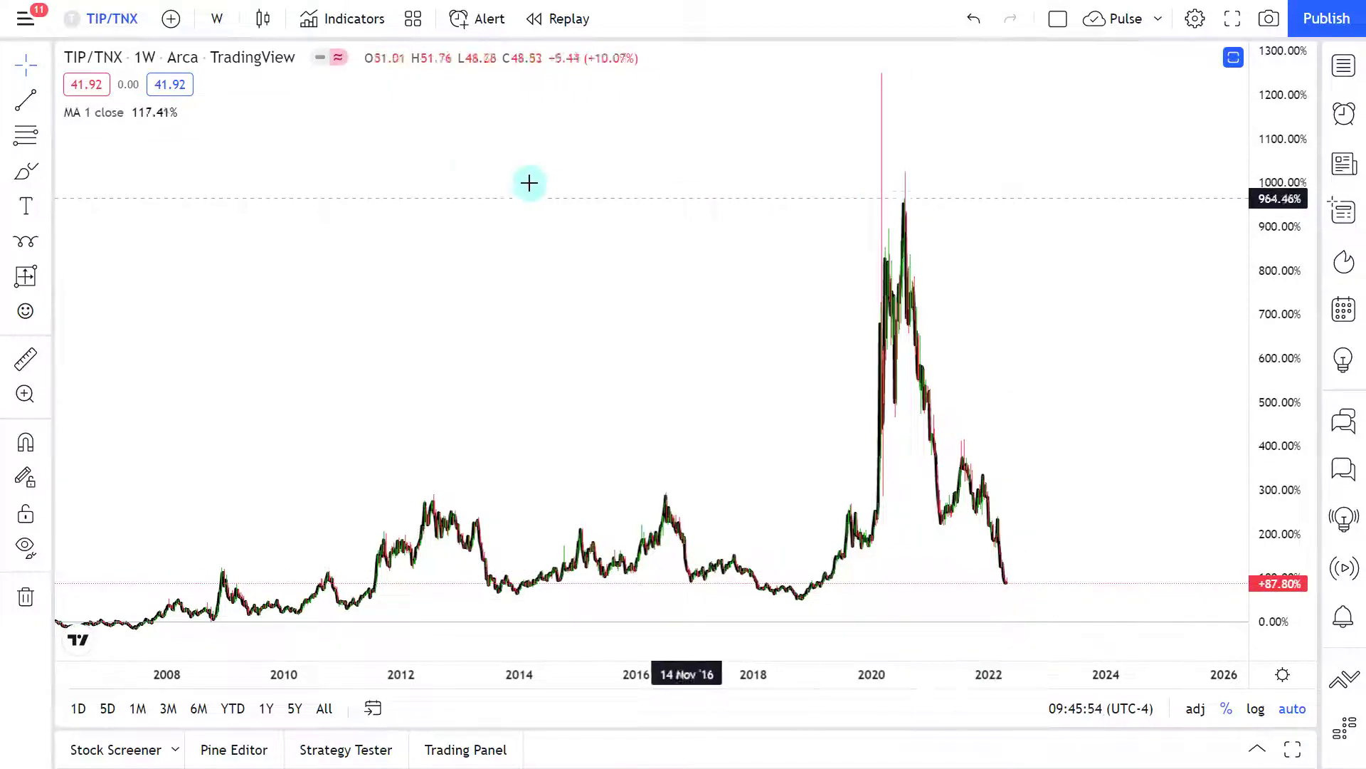
click(218, 20)
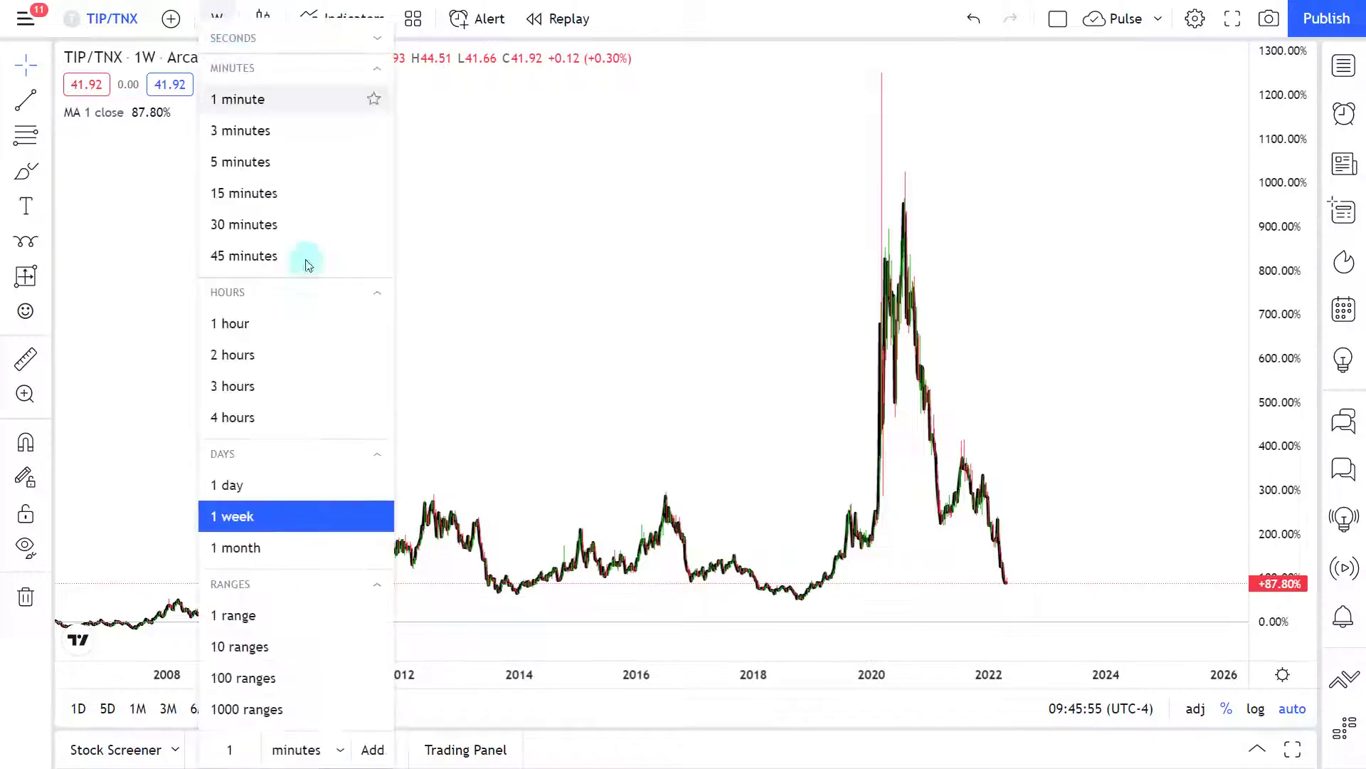
click(298, 485)
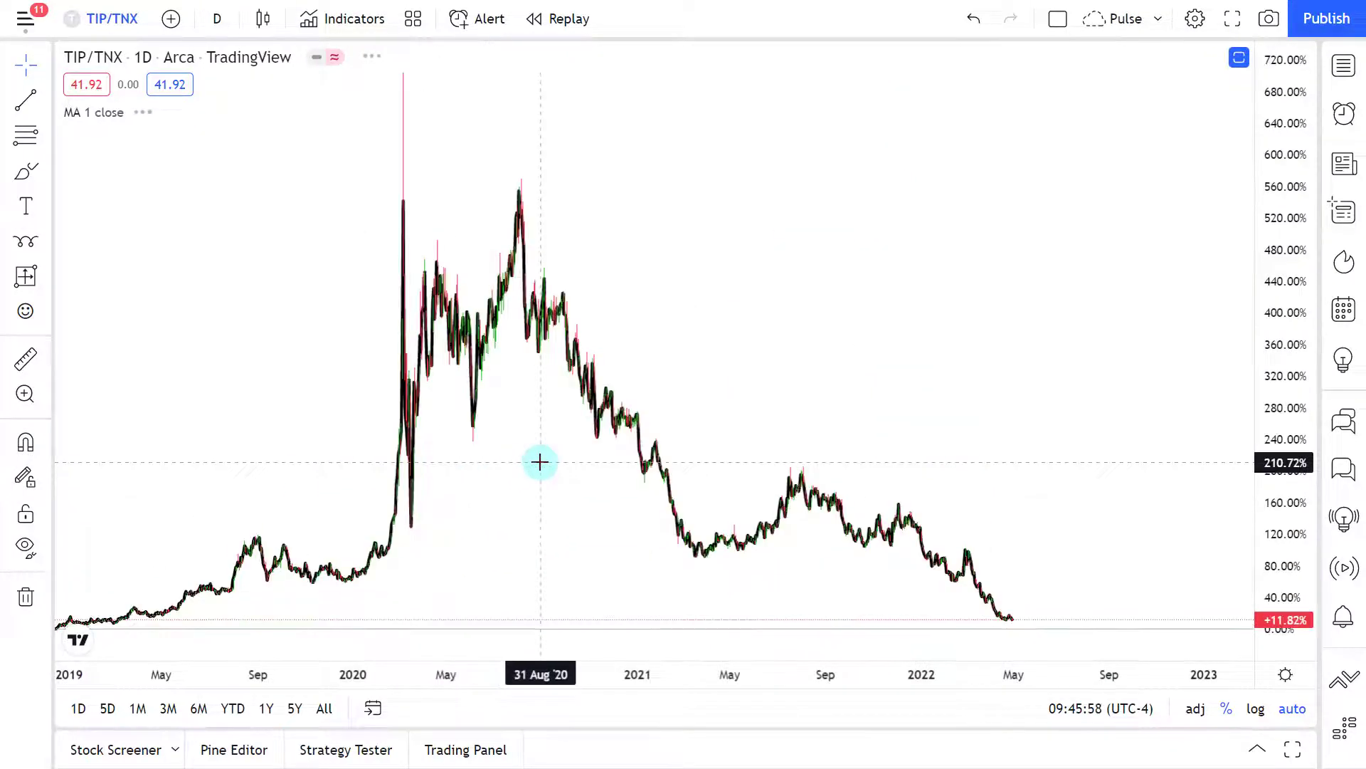
scroll(1184, 126, up, 3)
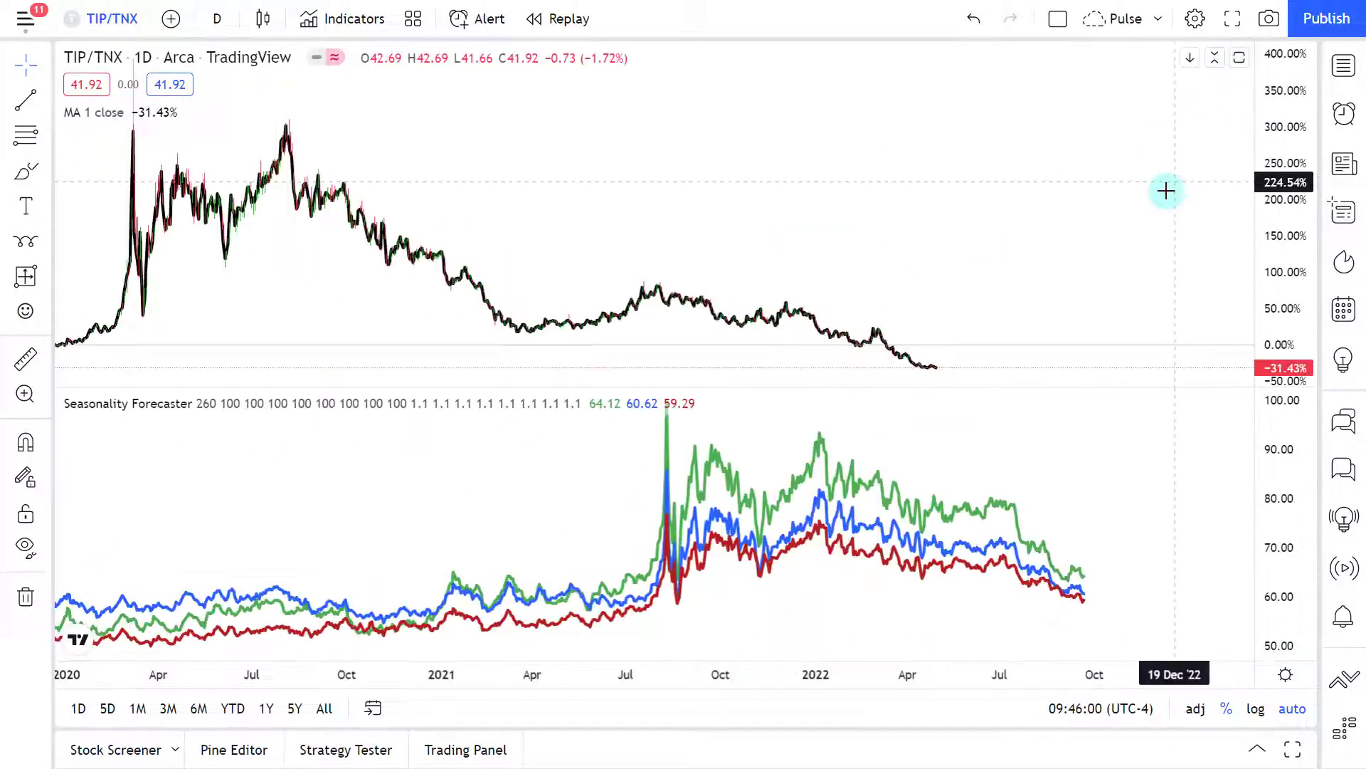
drag(1165, 190, 1021, 205)
scroll(1022, 205, up, 3)
click(582, 524)
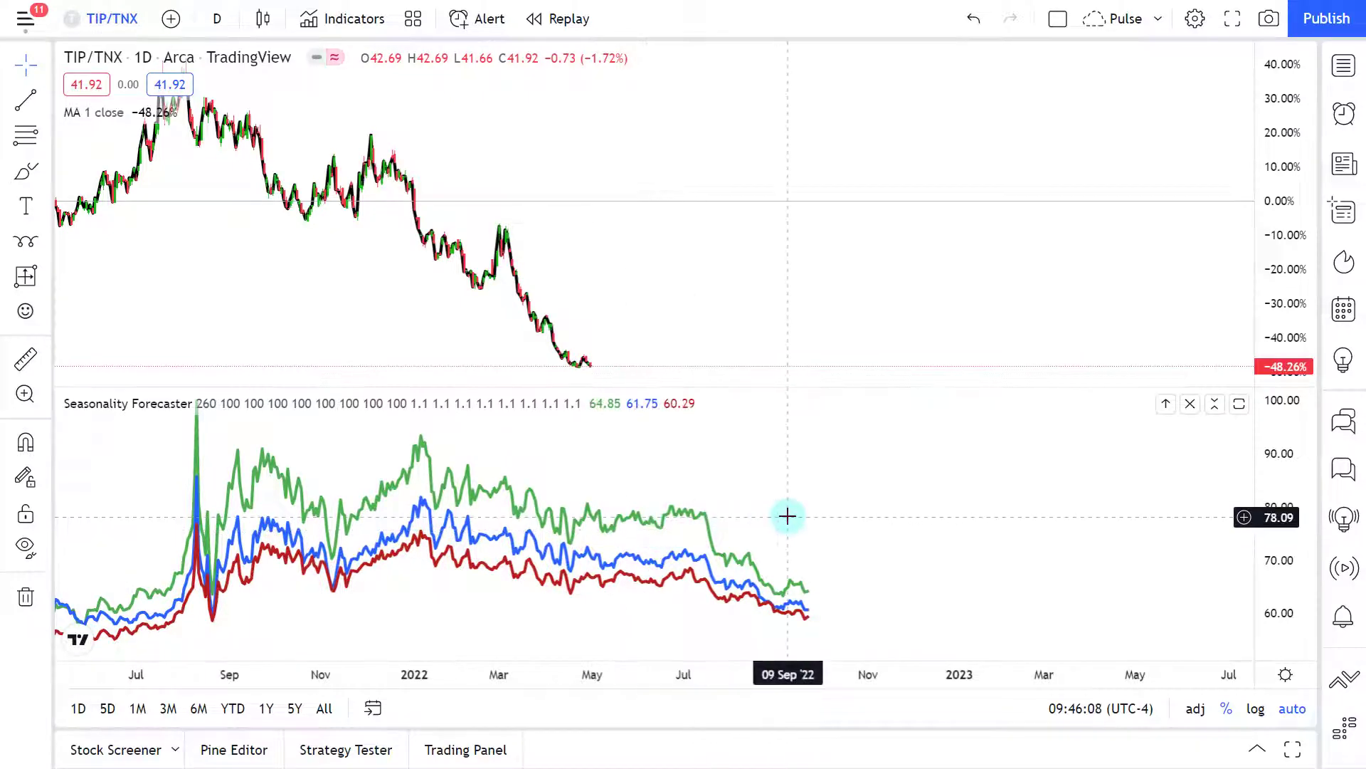
scroll(787, 516, down, 3)
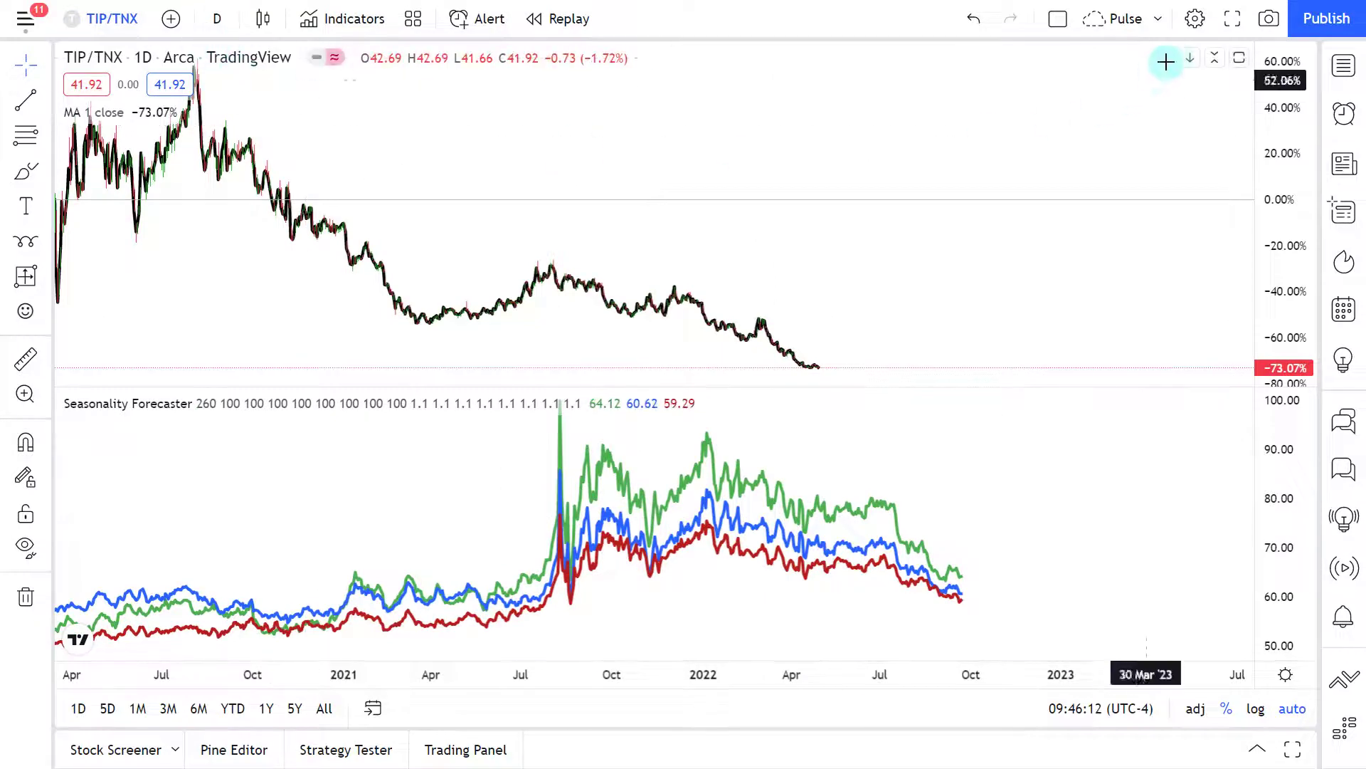
Maximize the TIP/TNX price pane and return the chart to the weekly interval.
click(1239, 58)
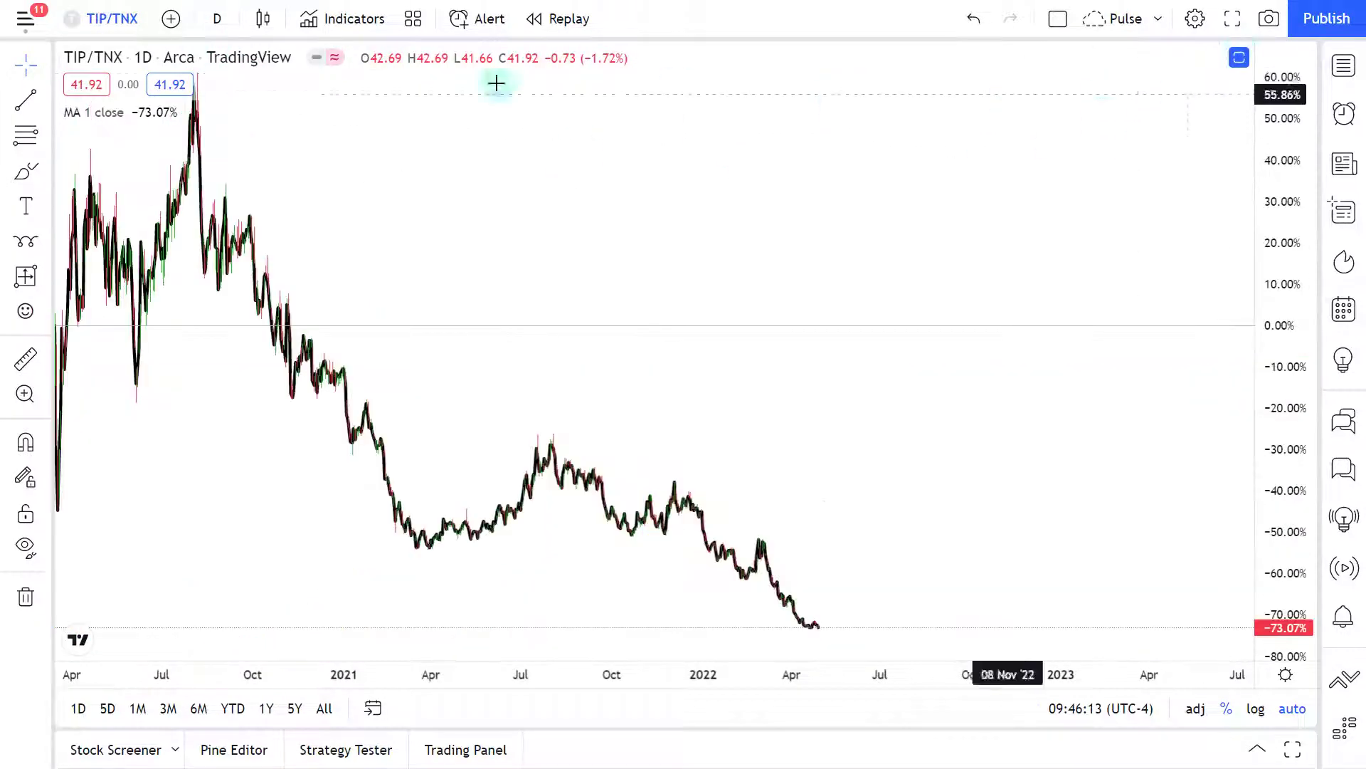
click(218, 17)
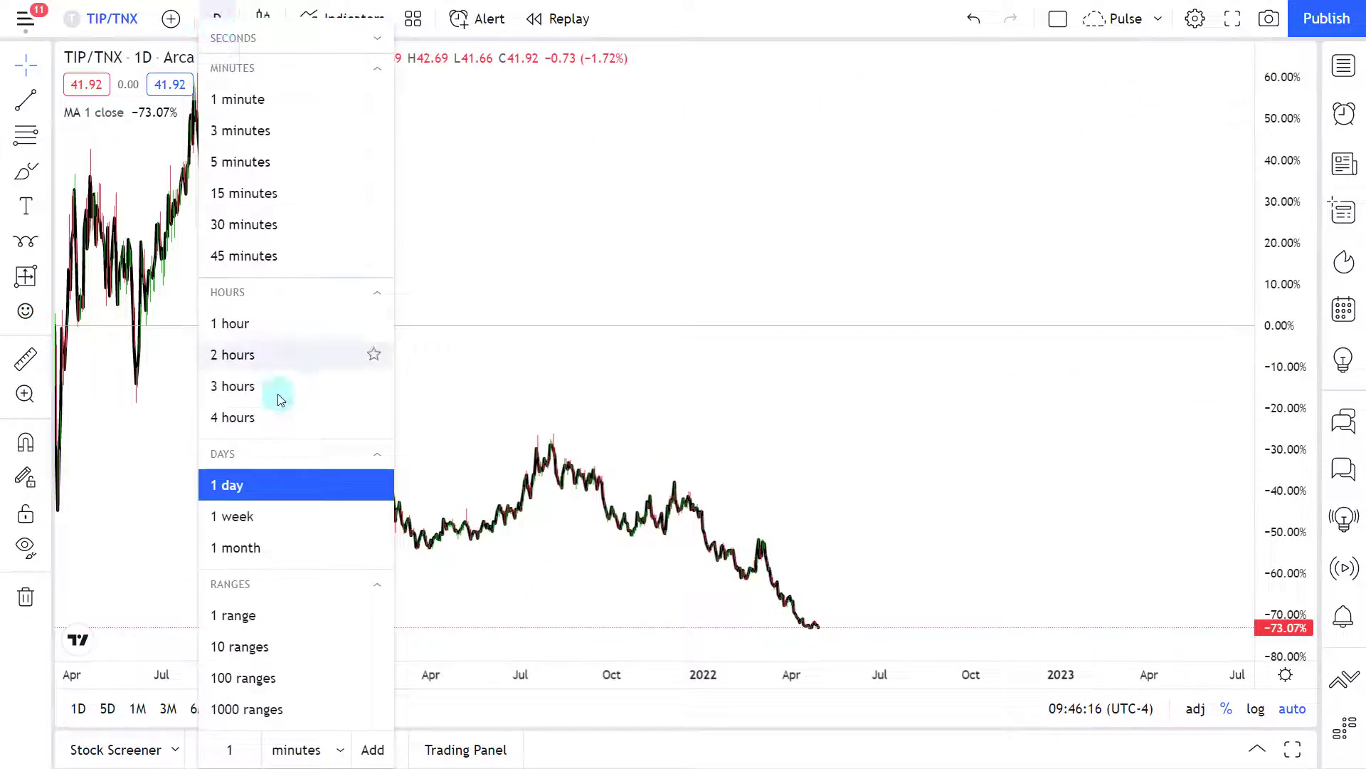
click(275, 518)
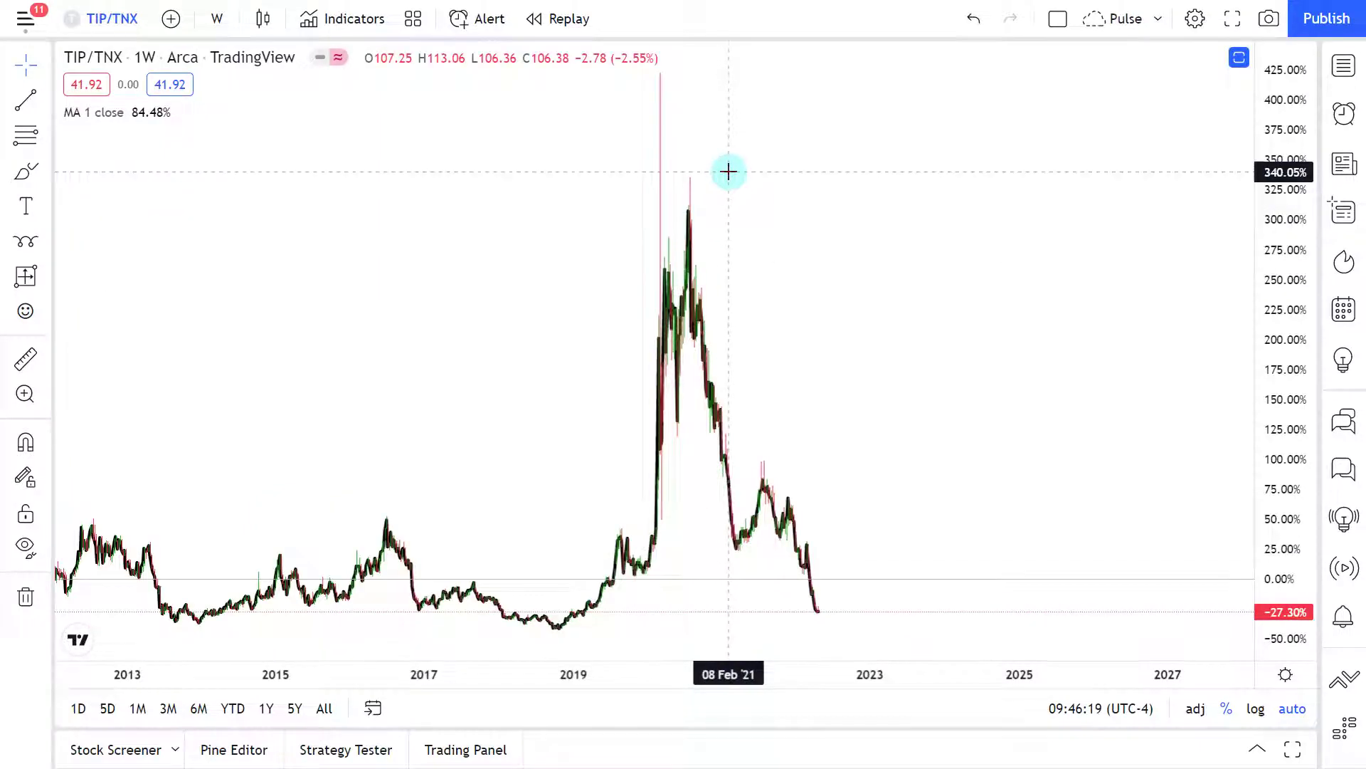
Load the BNDX/VT ratio on the weekly chart and look at its history from 2015 to 2022.
text(BNDX/)
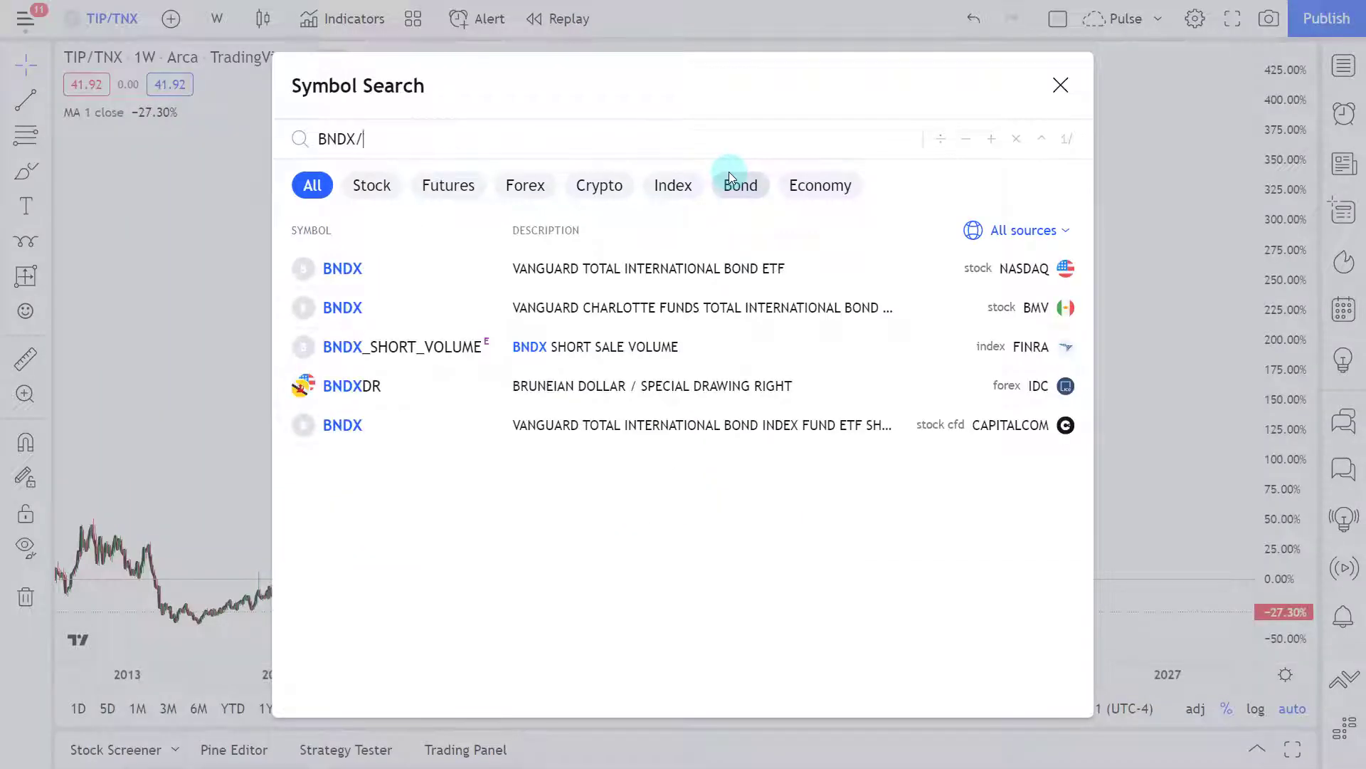
text(VT)
key(Return)
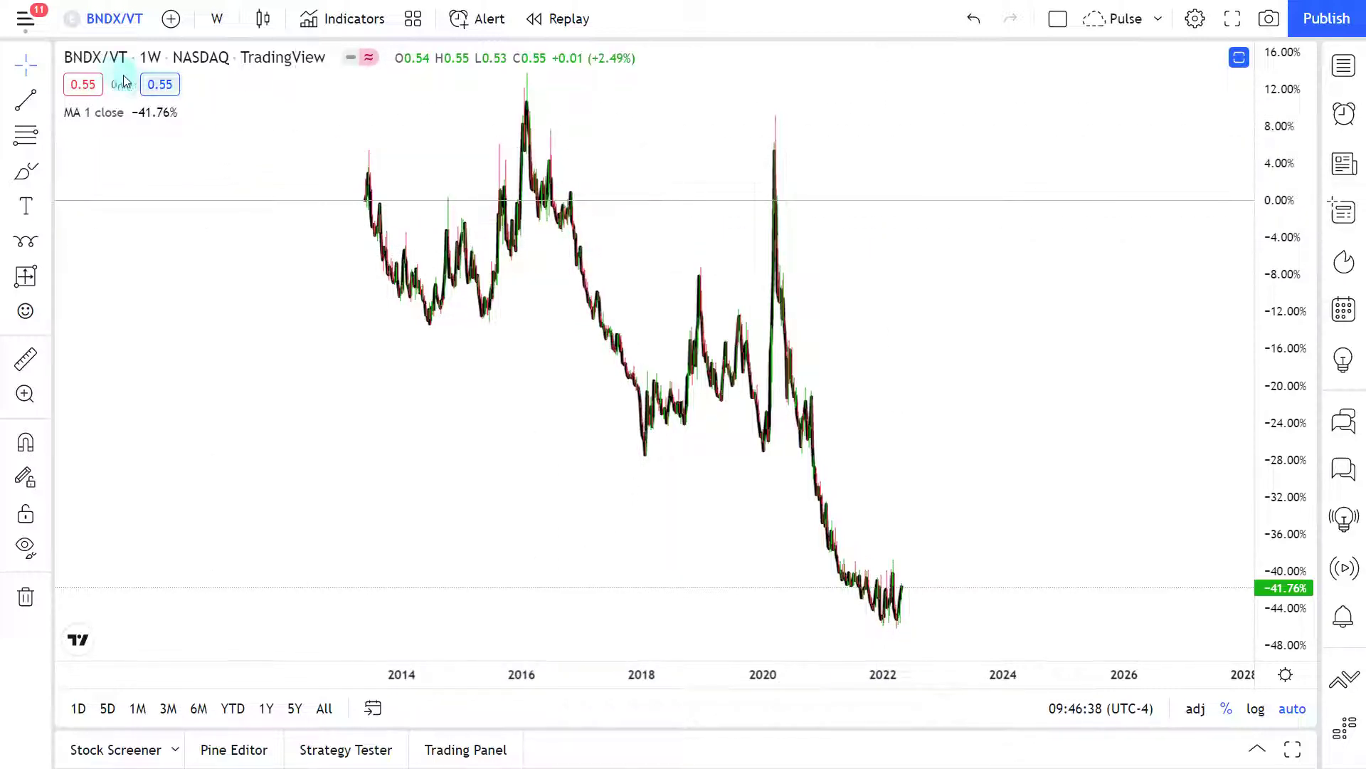
scroll(577, 337, up, 3)
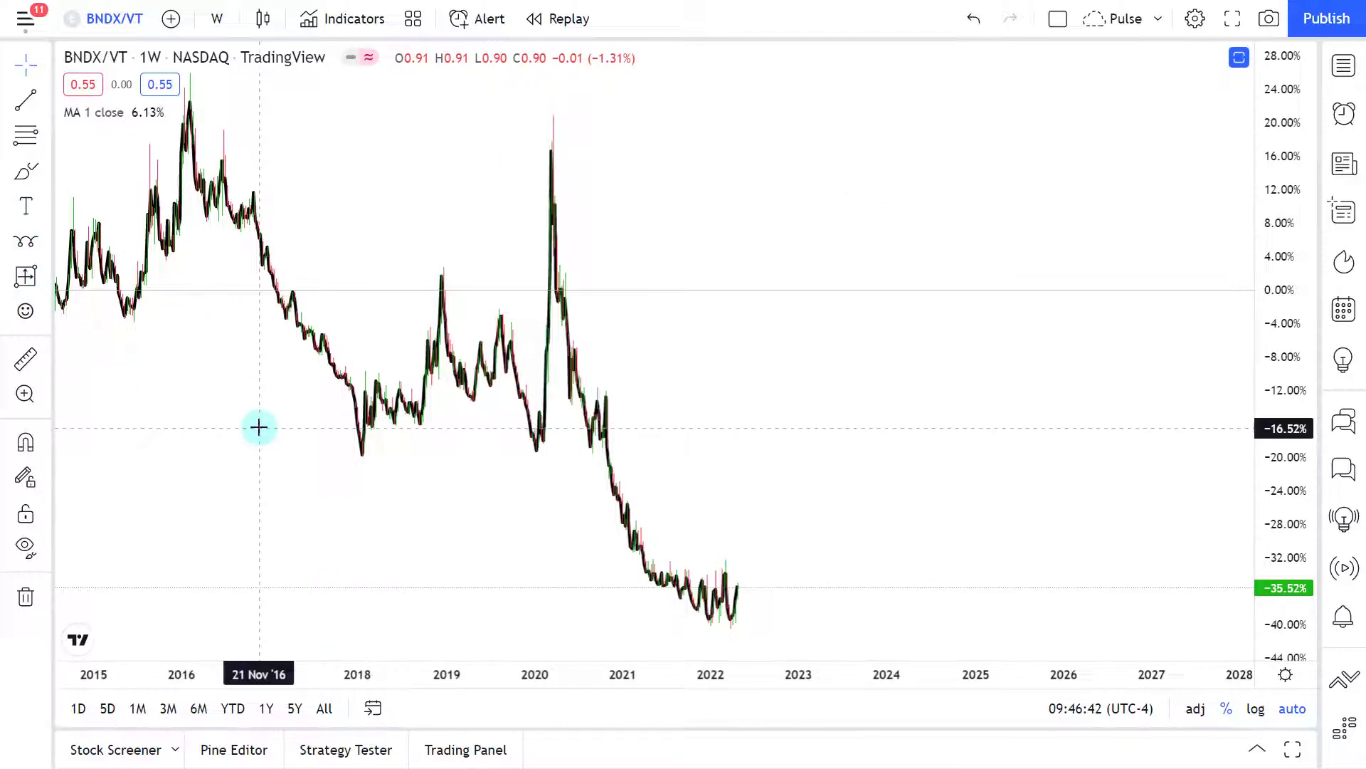
Mark the BNDX/VT rise from the 2018 low to the 2020 peak with a blue arrow and the decline to 2022 with a pink arrow.
key(ctrl+shift+p)
drag(356, 425, 554, 161)
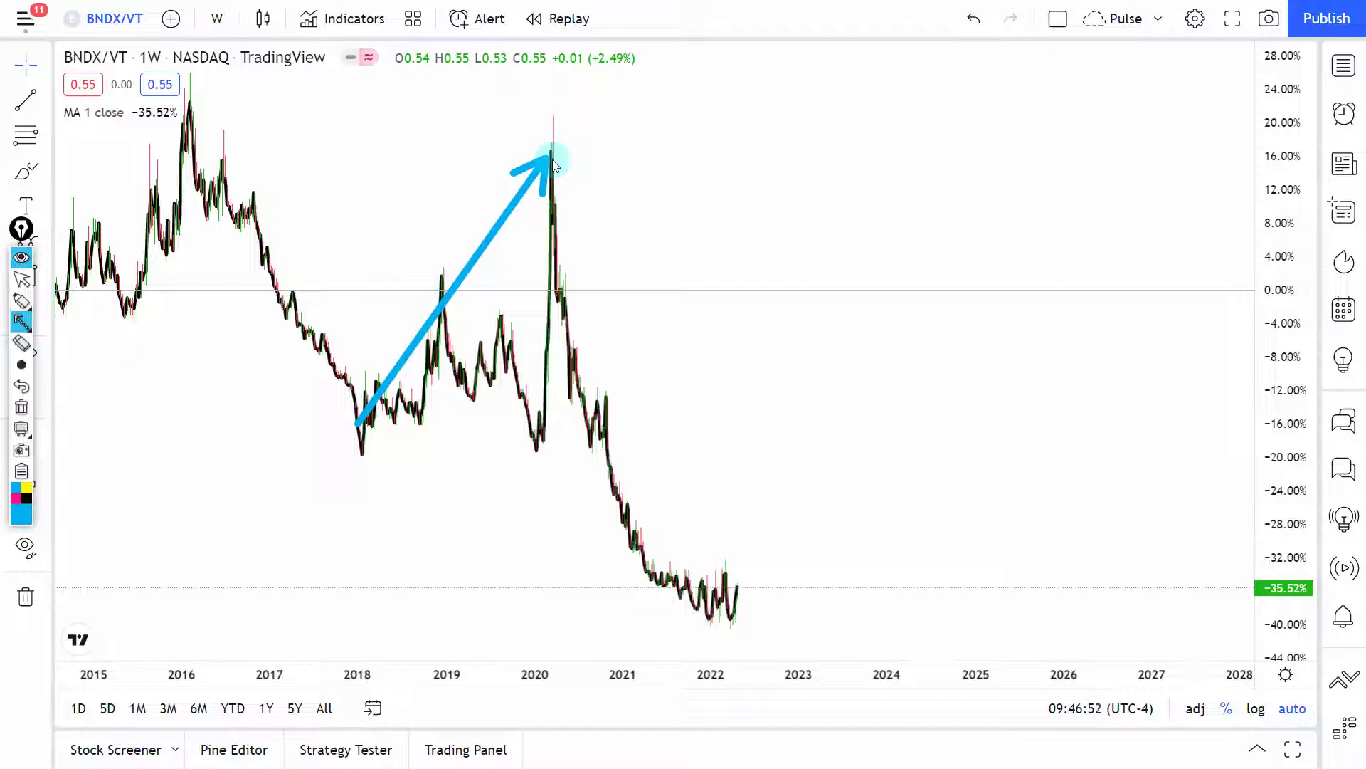
key(2)
drag(561, 156, 737, 570)
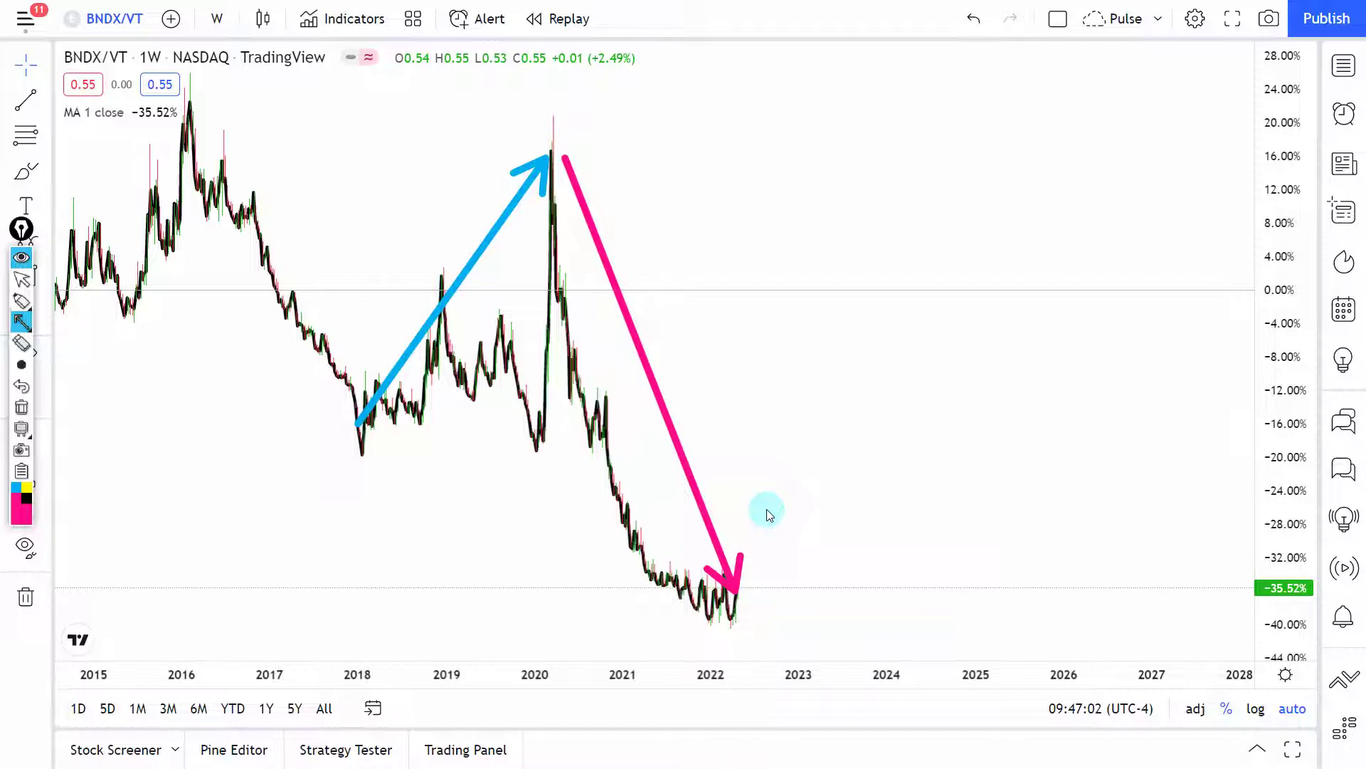
key(Escape)
Focus the weekly BNDX/VT chart on the decline and flattening since 2020, and clear the blue and pink arrows.
scroll(780, 503, down, 3)
scroll(784, 503, up, 6)
drag(704, 464, 1201, 446)
scroll(1065, 427, up, 5)
drag(796, 430, 970, 421)
scroll(970, 421, up, 2)
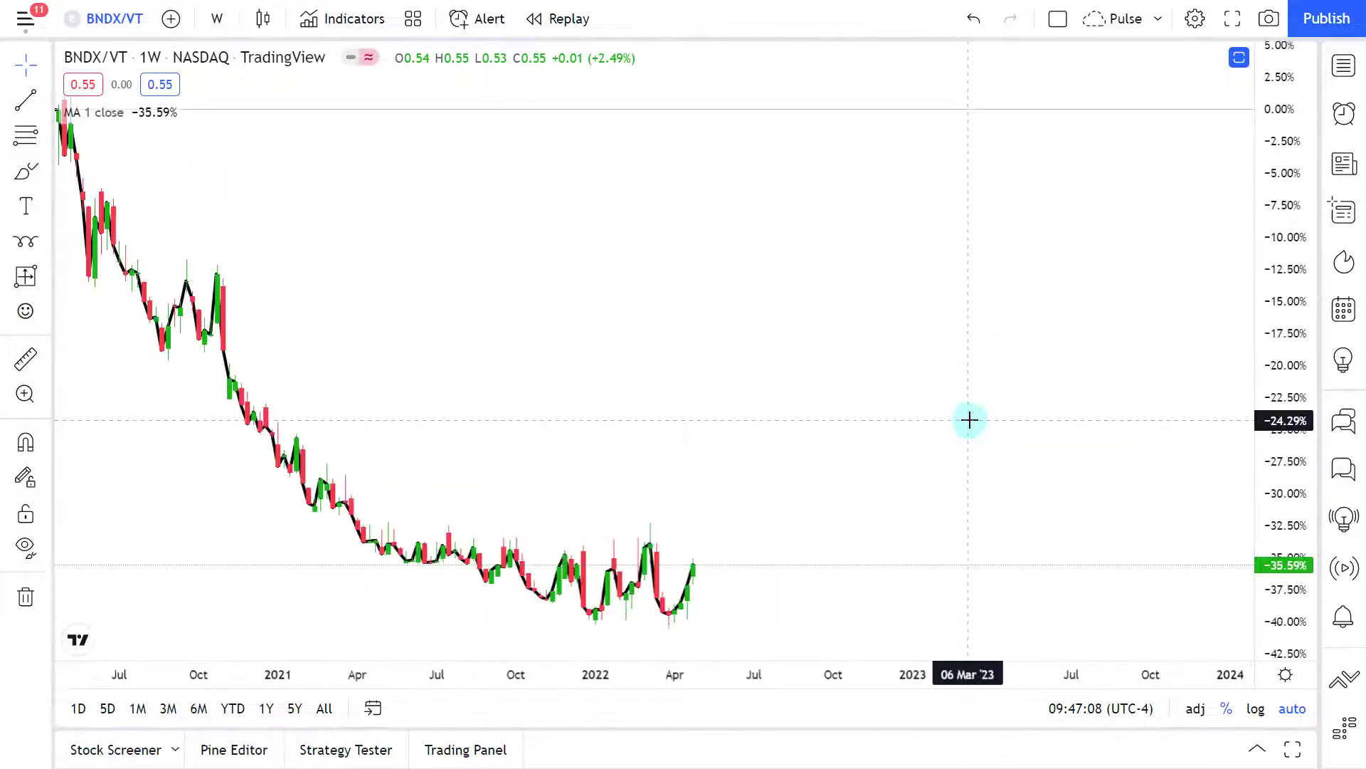
key(ctrl+shift+1)
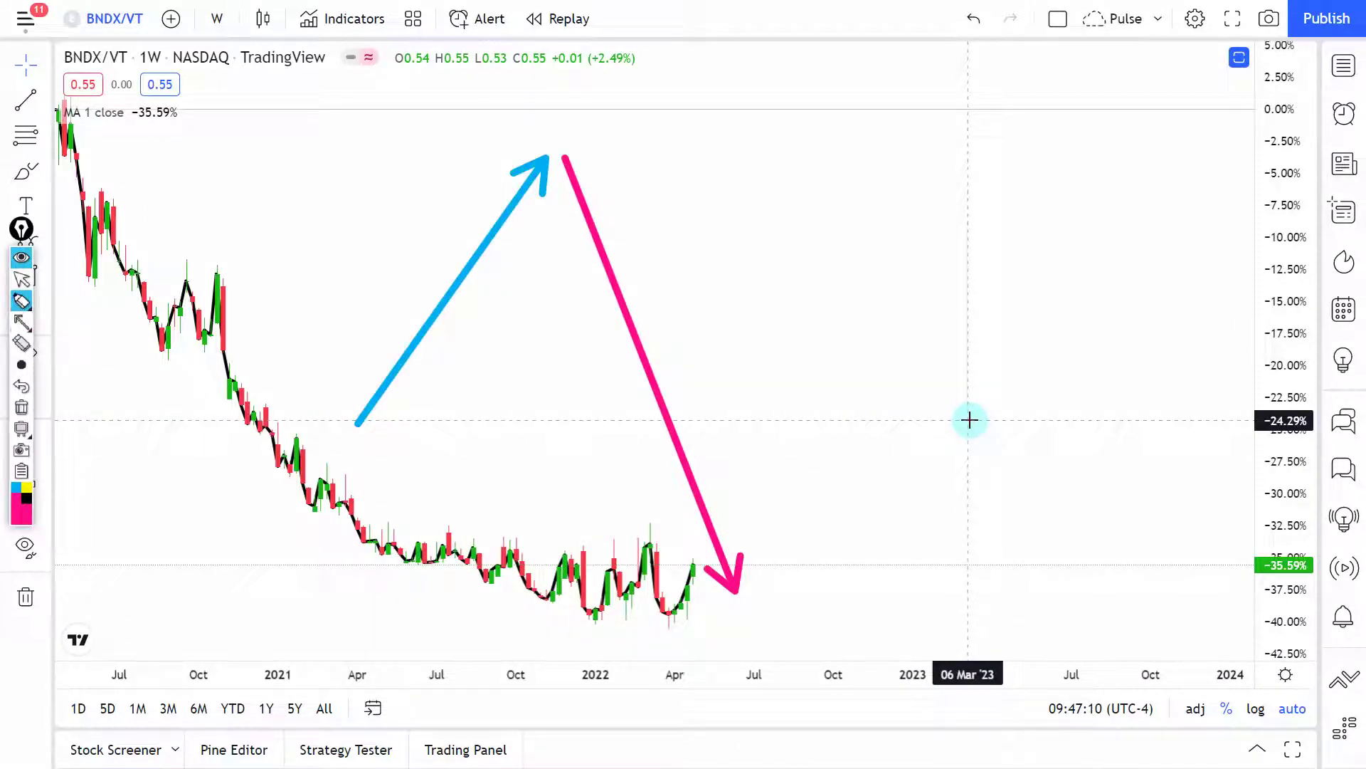
key(ctrl+shift+c)
Sketch a thick blue rounding-bottom curve and an upward arrow over the BNDX/VT chart, and clear the annotations.
key(ctrl+shift+2)
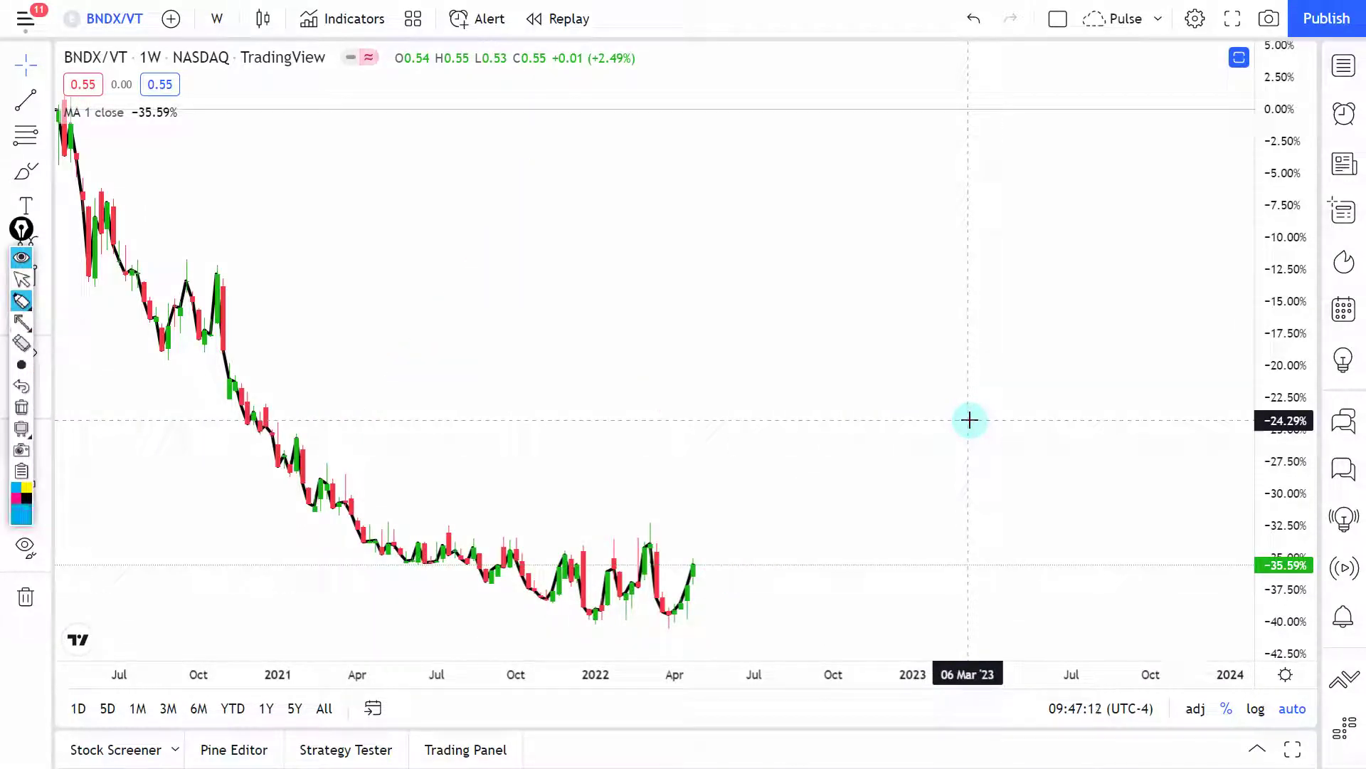
mouse_move(213, 264)
mouse_down()
mouse_move(510, 563)
mouse_move(1058, 540)
mouse_move(1075, 526)
mouse_up()
mouse_move(746, 520)
mouse_down()
mouse_move(1043, 212)
mouse_move(741, 271)
mouse_up()
drag(1057, 191, 1014, 427)
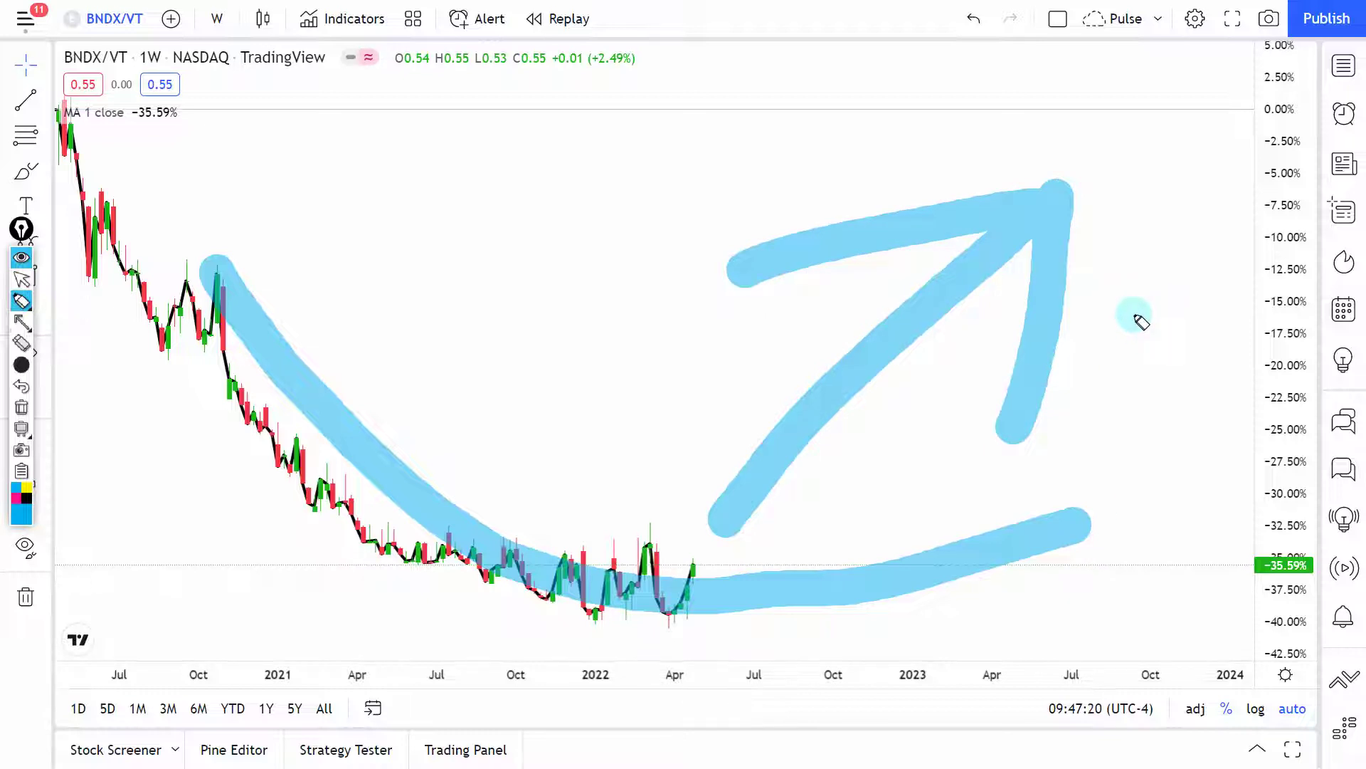
key(Escape)
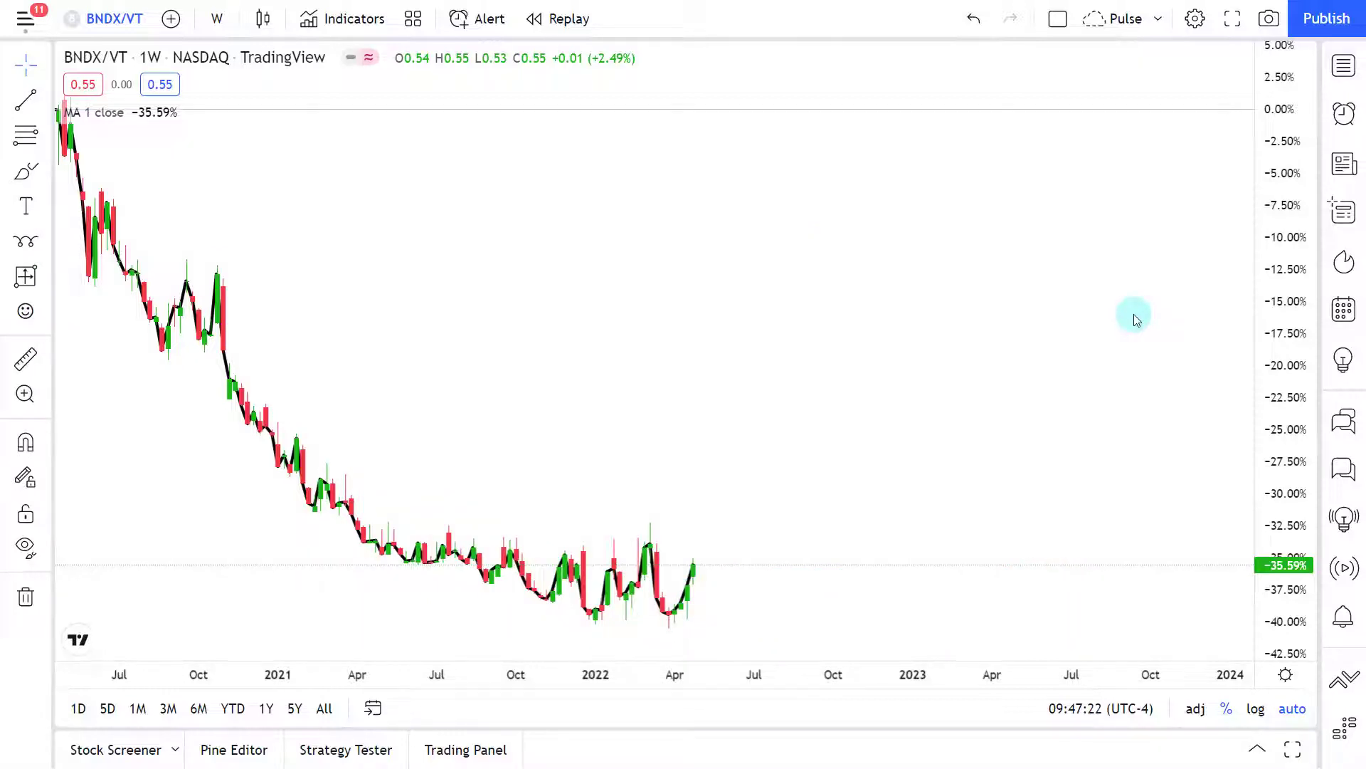
Show the Seasonality Forecaster beneath the BNDX/VT chart on the daily interval and examine its projection toward September 2022.
scroll(996, 427, down, 3)
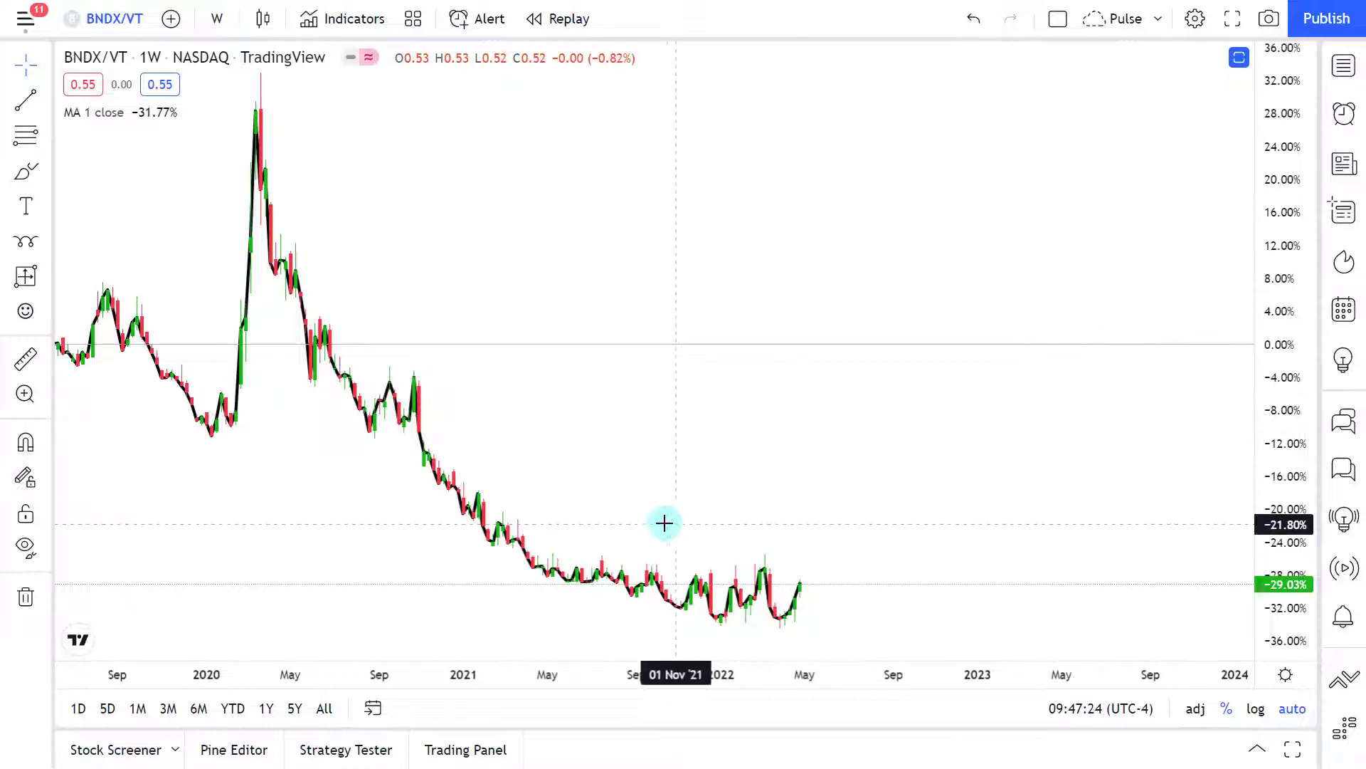
scroll(665, 524, up, 2)
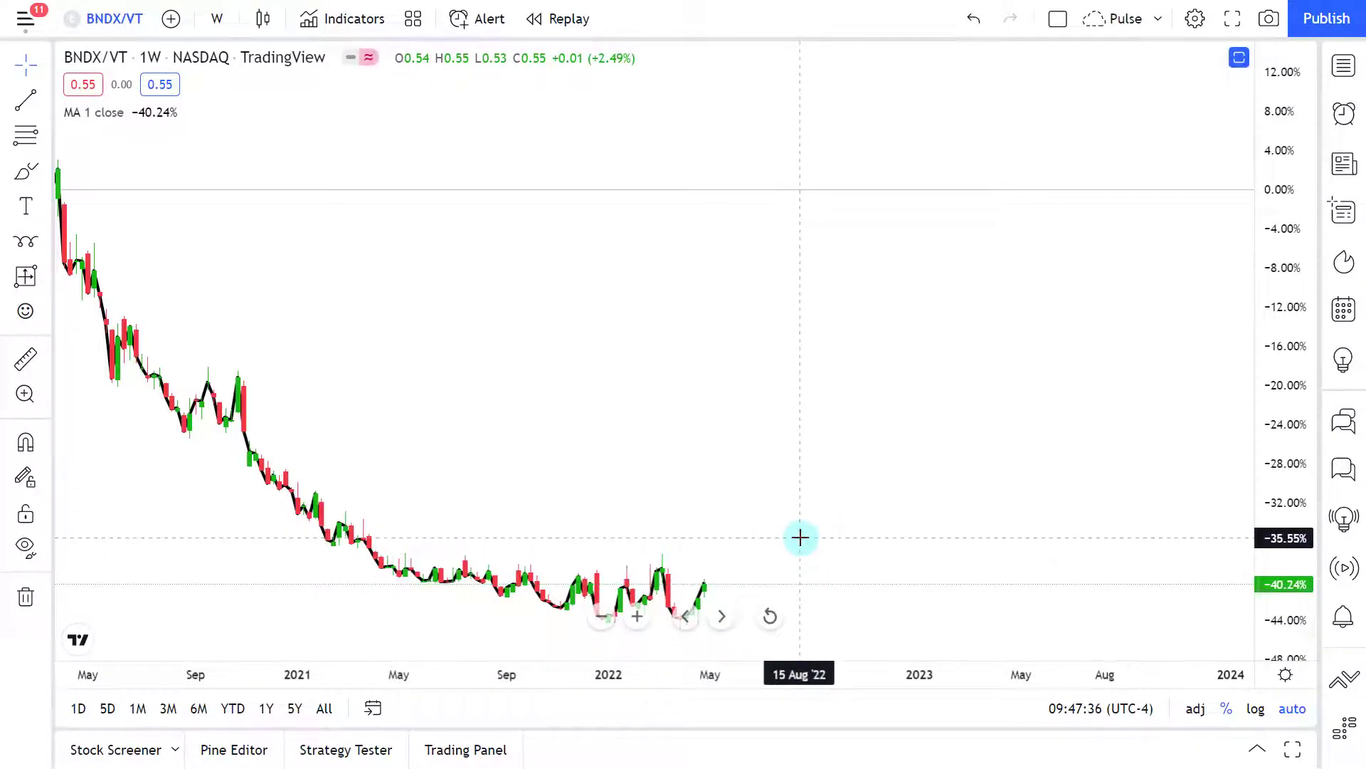
scroll(800, 533, down, 2)
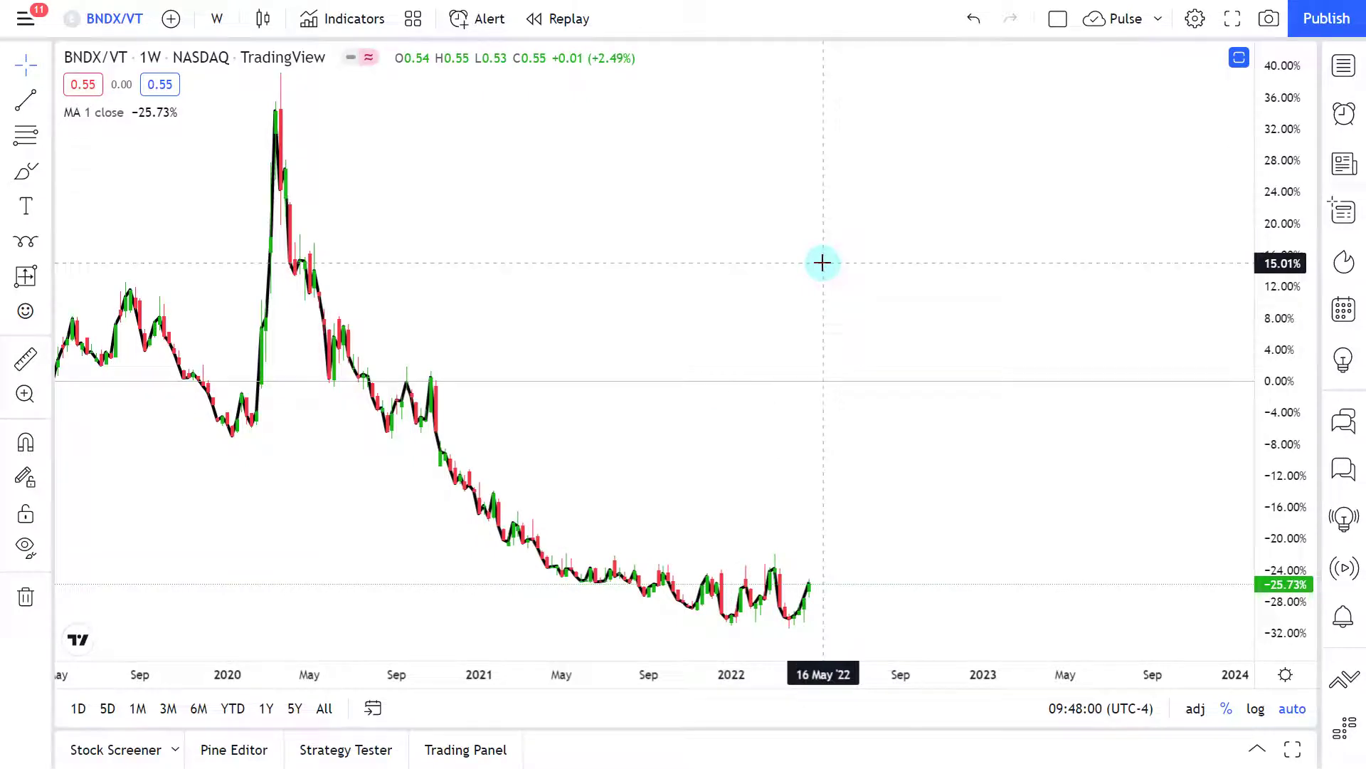
click(1236, 64)
click(217, 19)
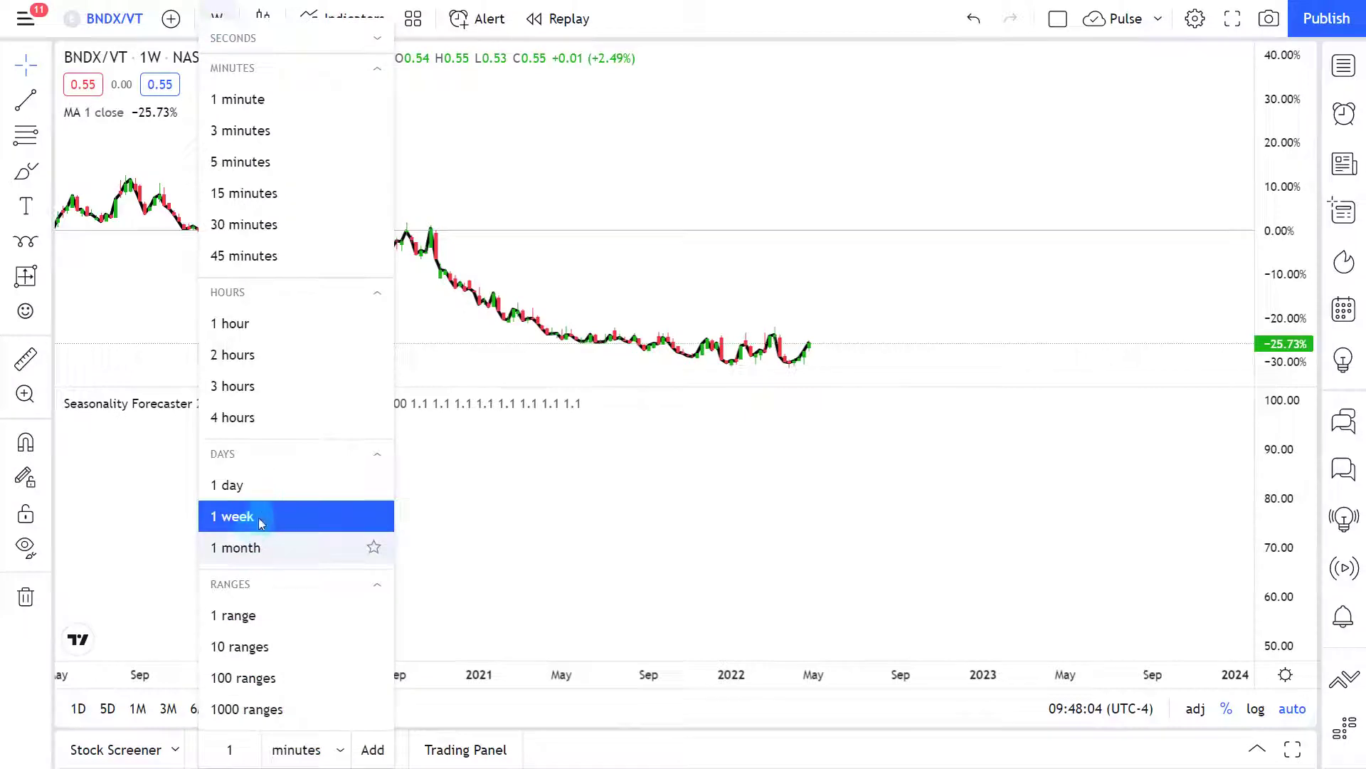
click(272, 487)
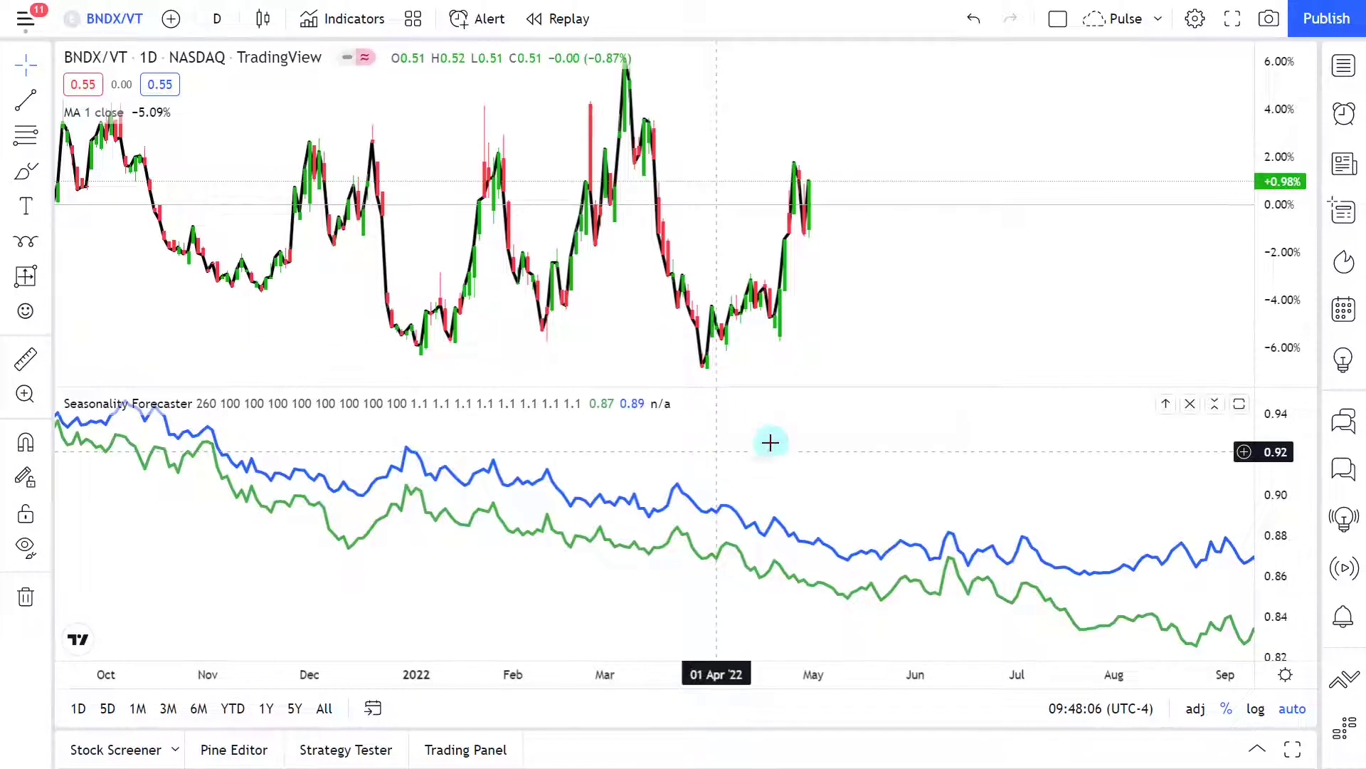
scroll(726, 451, up, 3)
drag(949, 353, 790, 314)
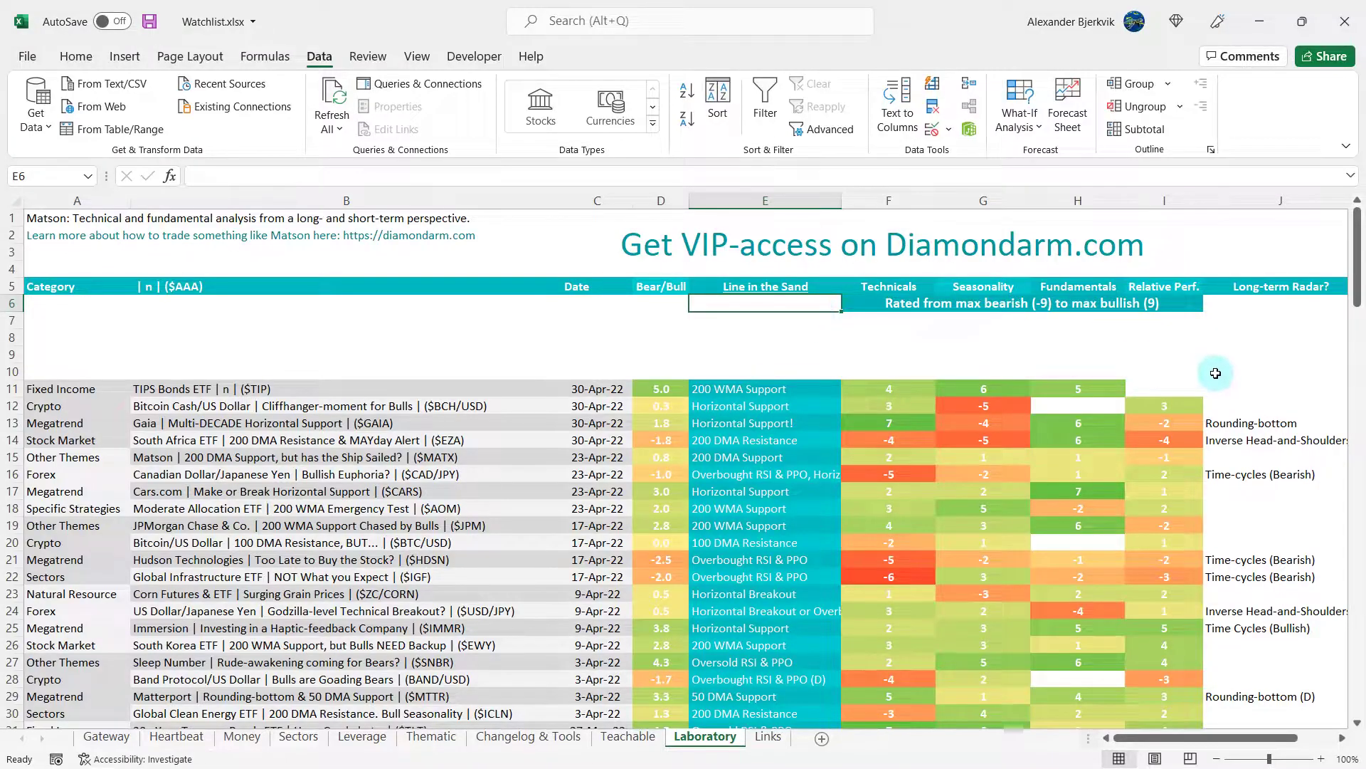
In the Excel watchlist, enter a relative performance rating of 2 for the TIPS Bonds ETF in cell I11.
click(1184, 383)
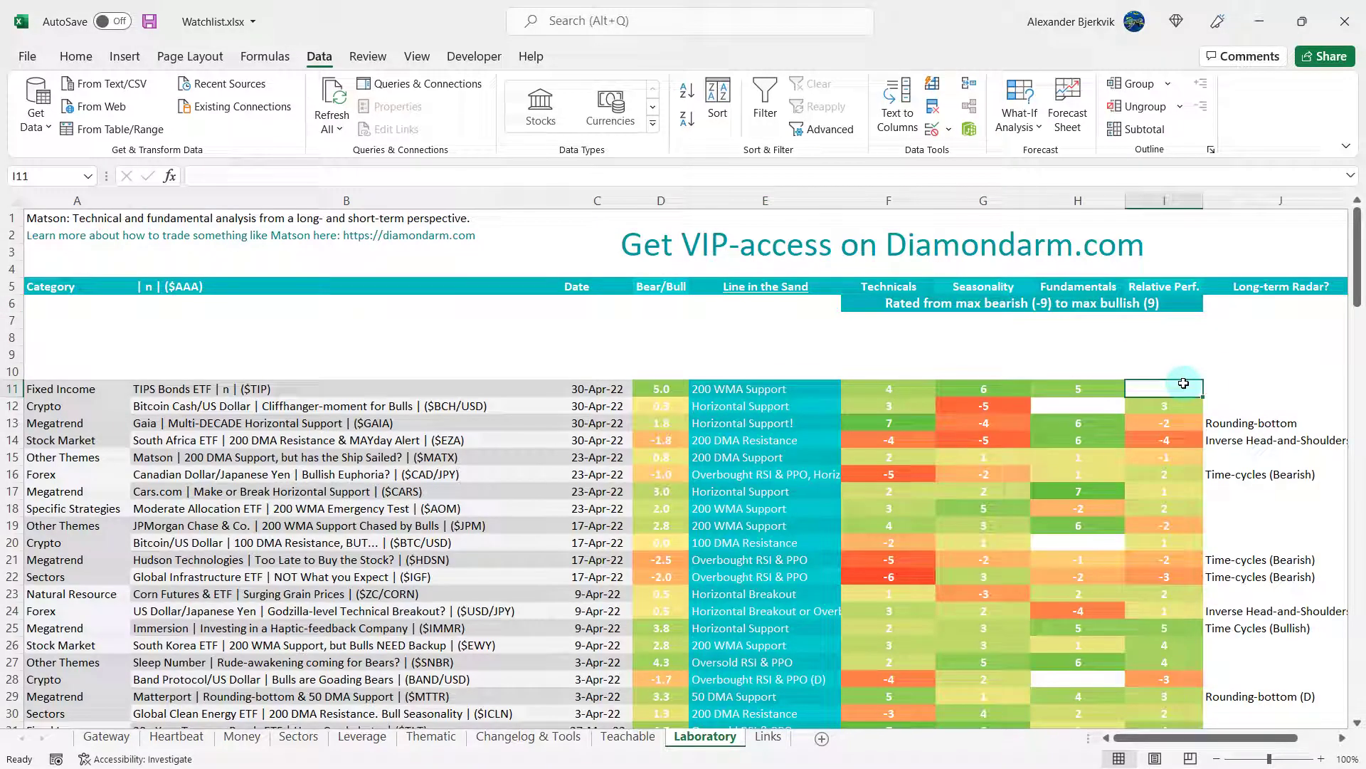
text(2)
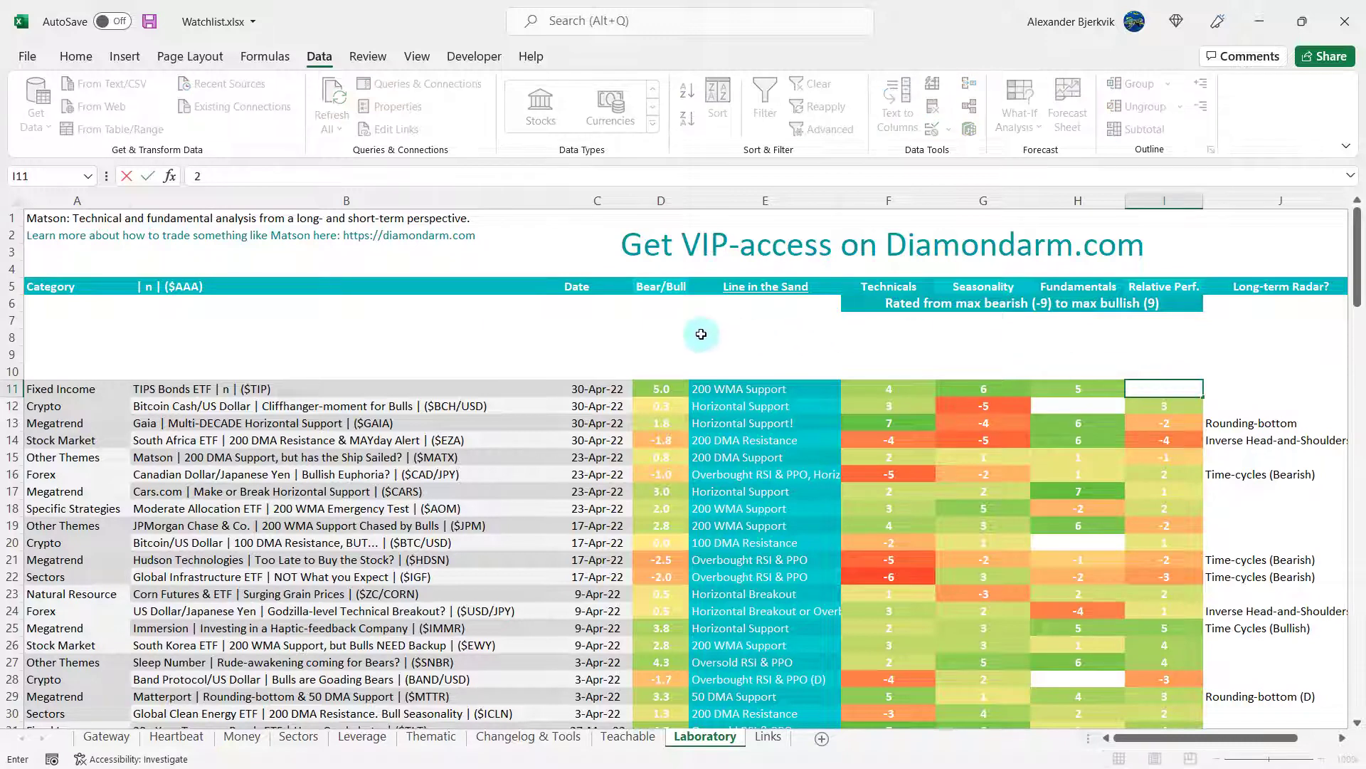
click(701, 334)
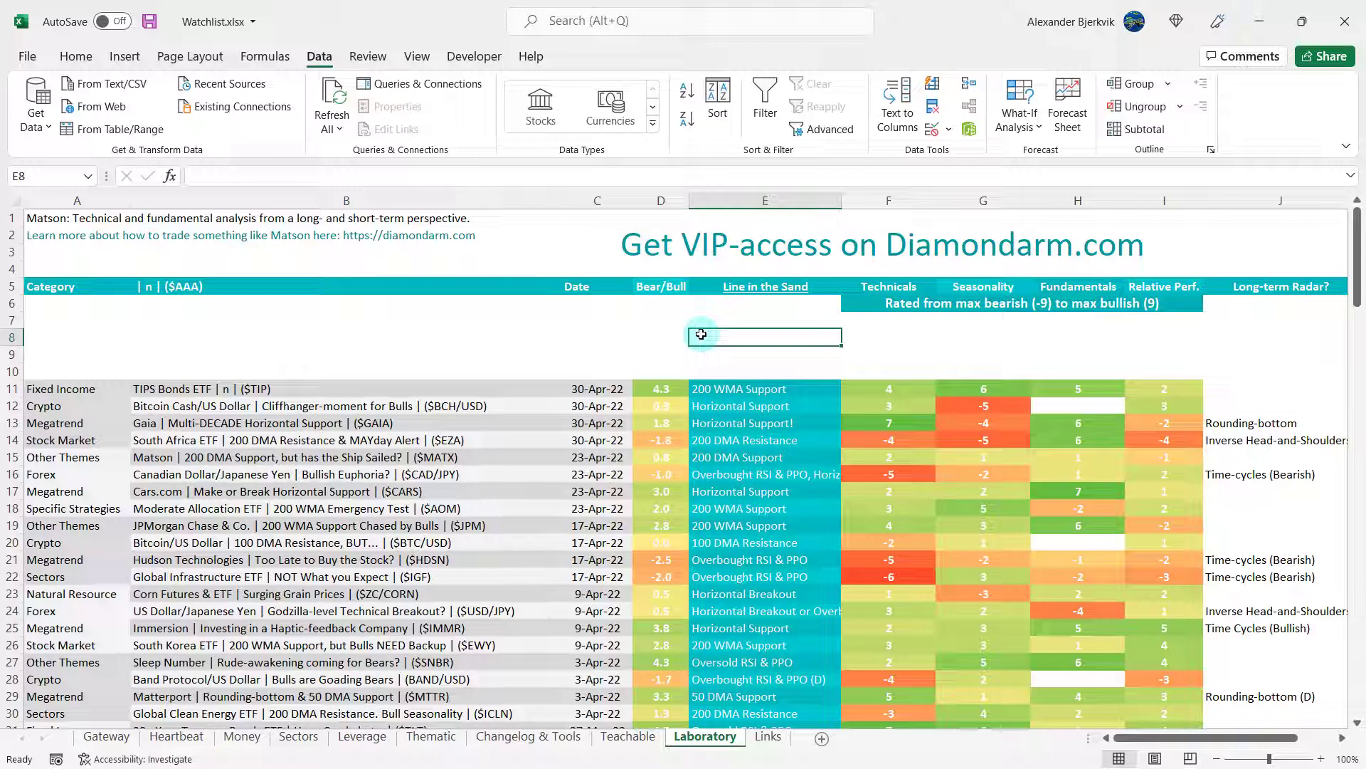
key(Up)
key(Up)
click(754, 325)
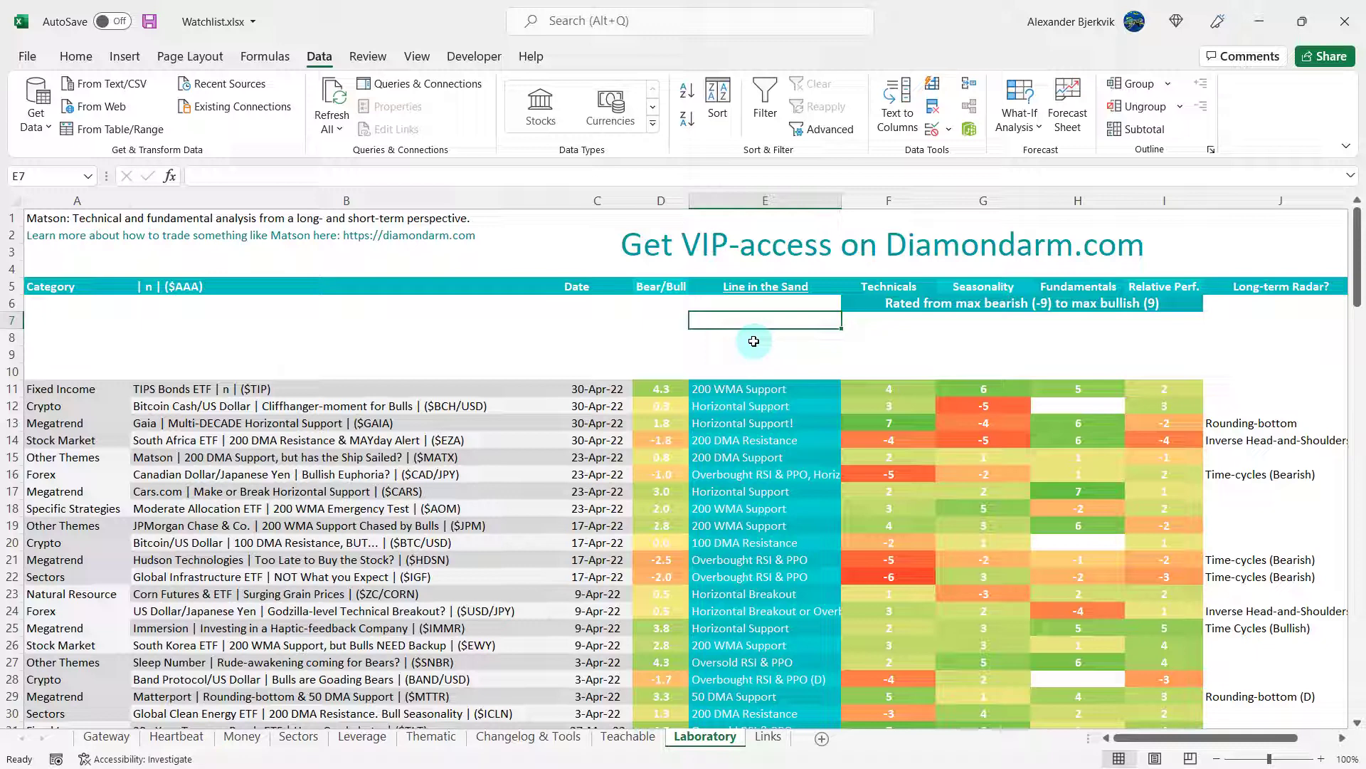
click(762, 306)
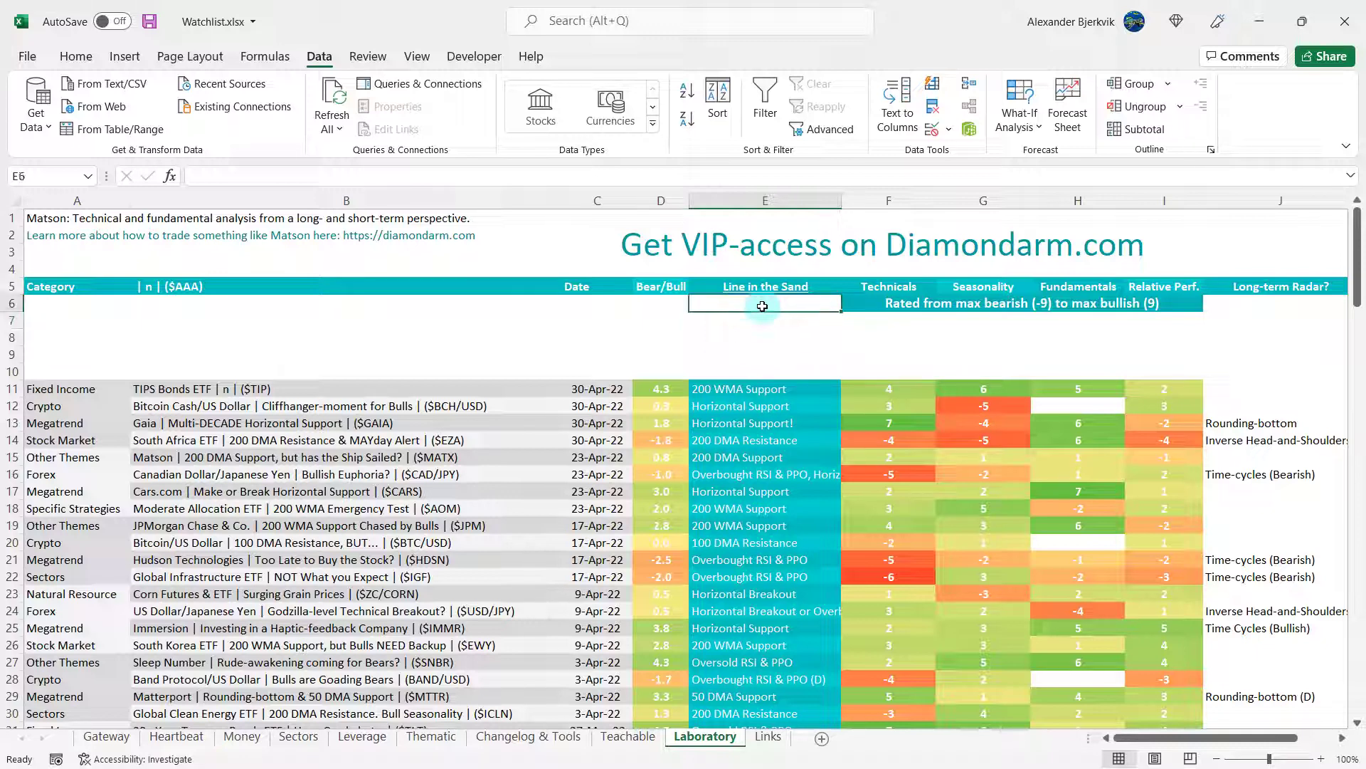